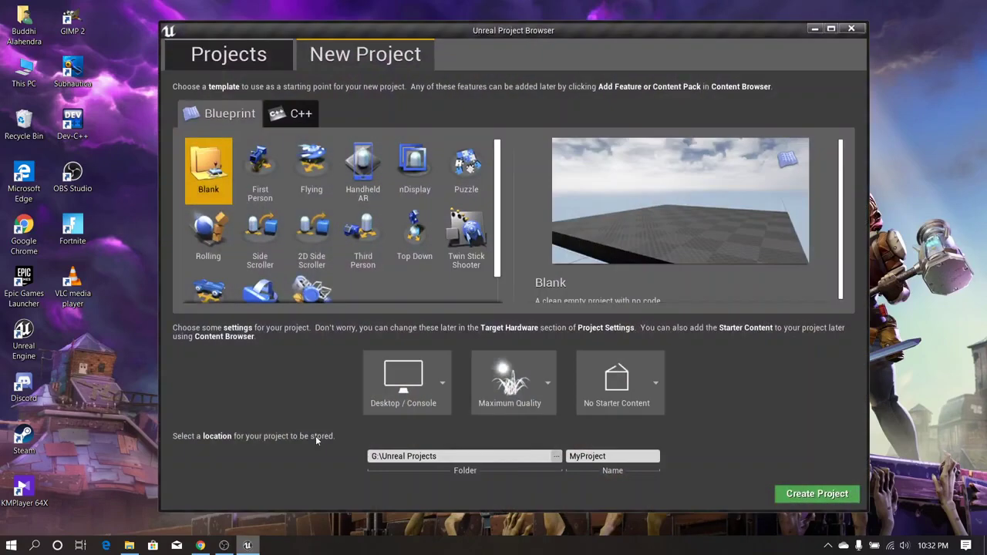
drag(773, 40, 779, 38)
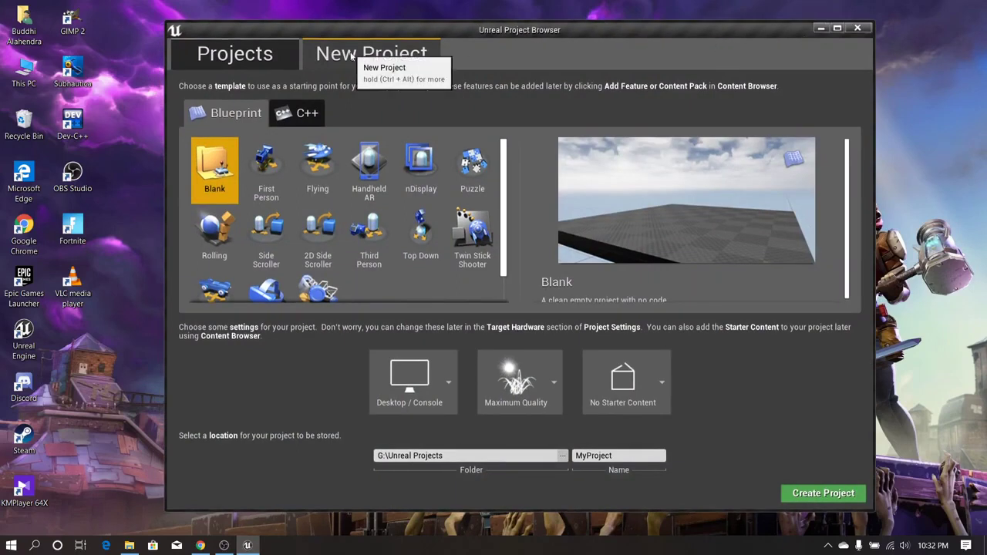
drag(398, 37, 393, 36)
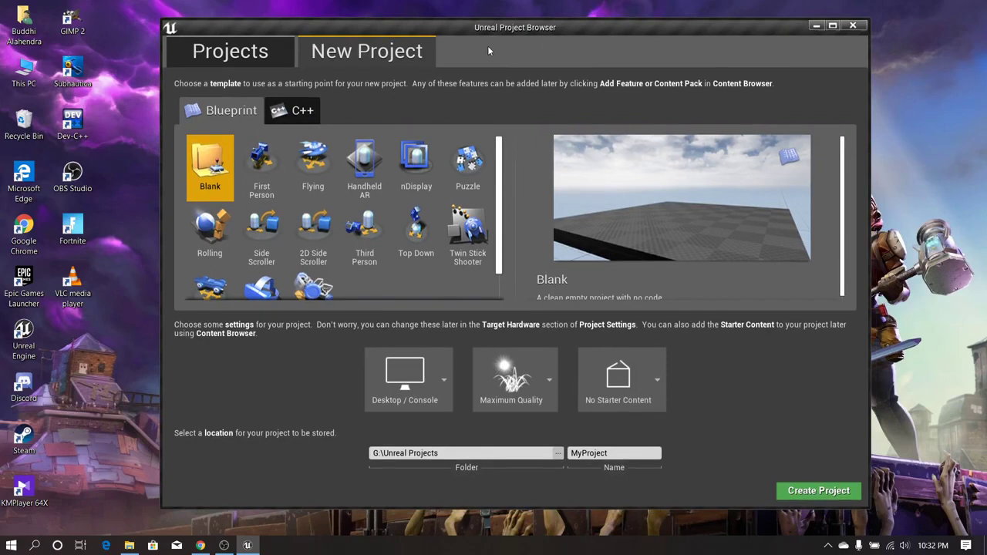
drag(518, 28, 515, 29)
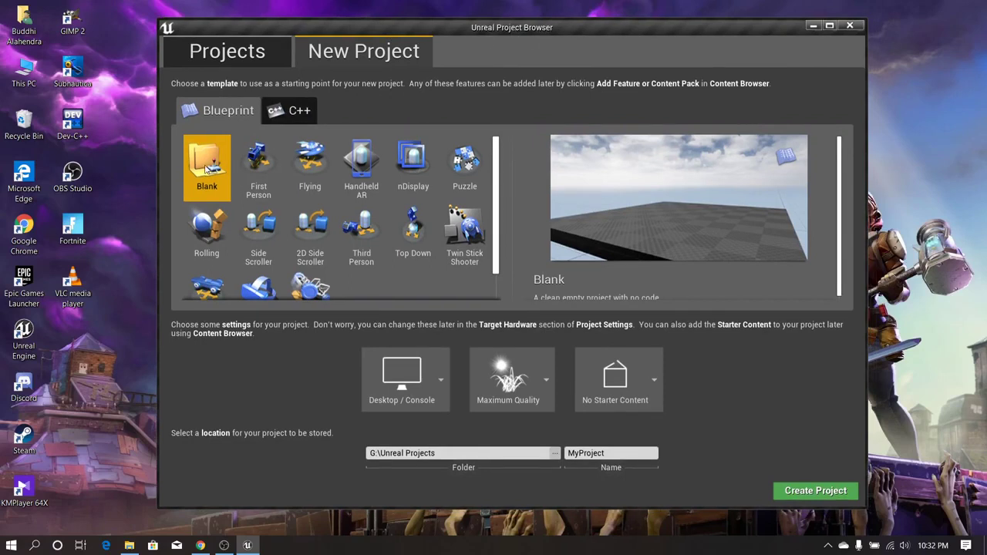
drag(580, 28, 616, 27)
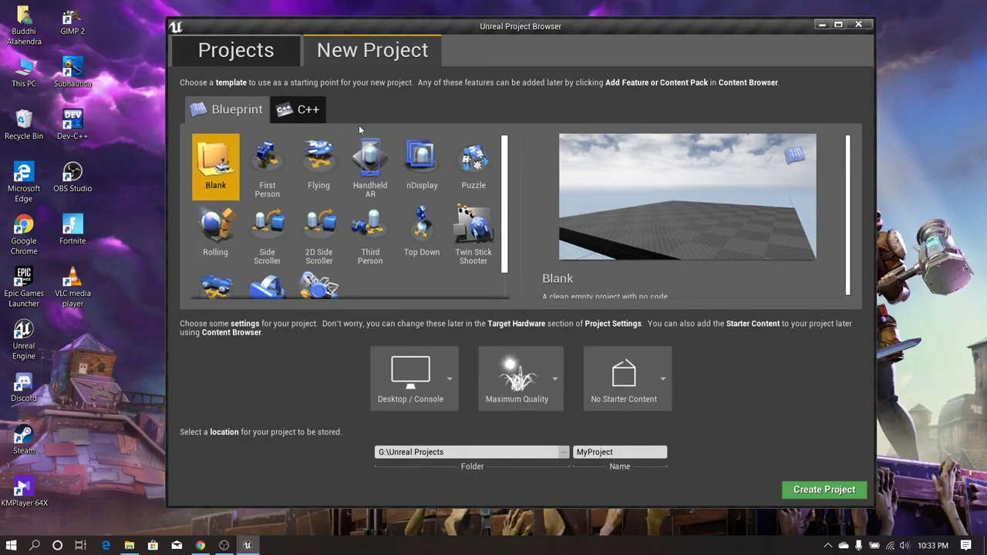
click(69, 331)
click(28, 346)
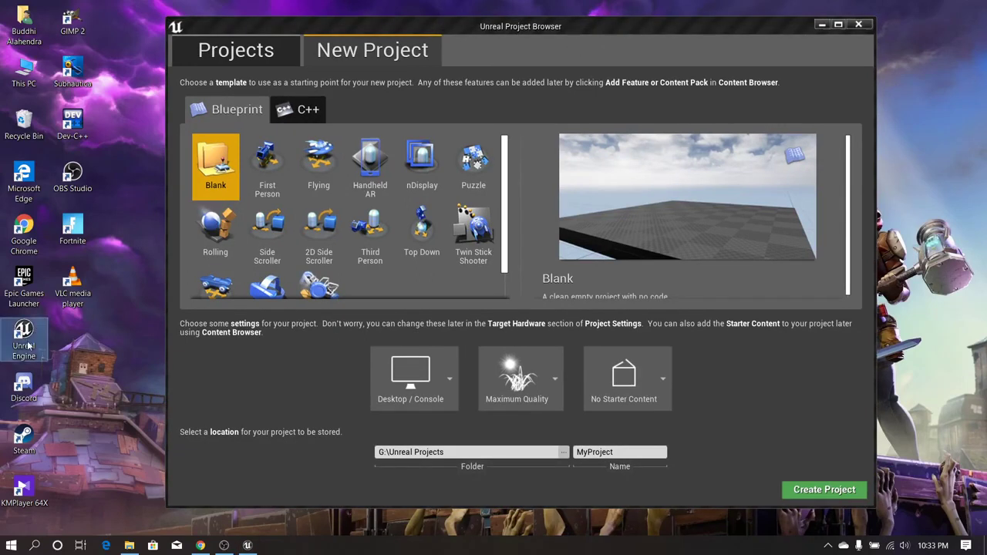
click(75, 343)
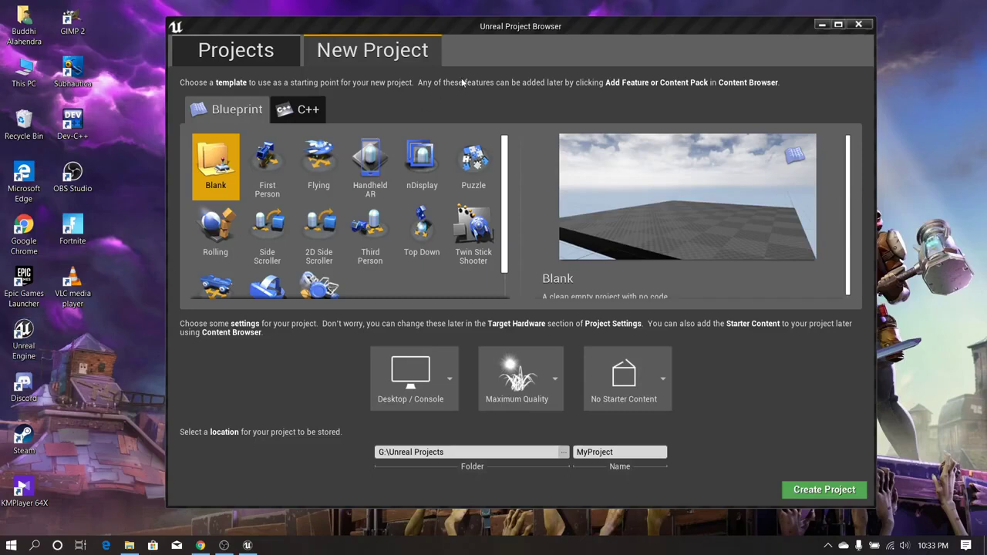
click(489, 29)
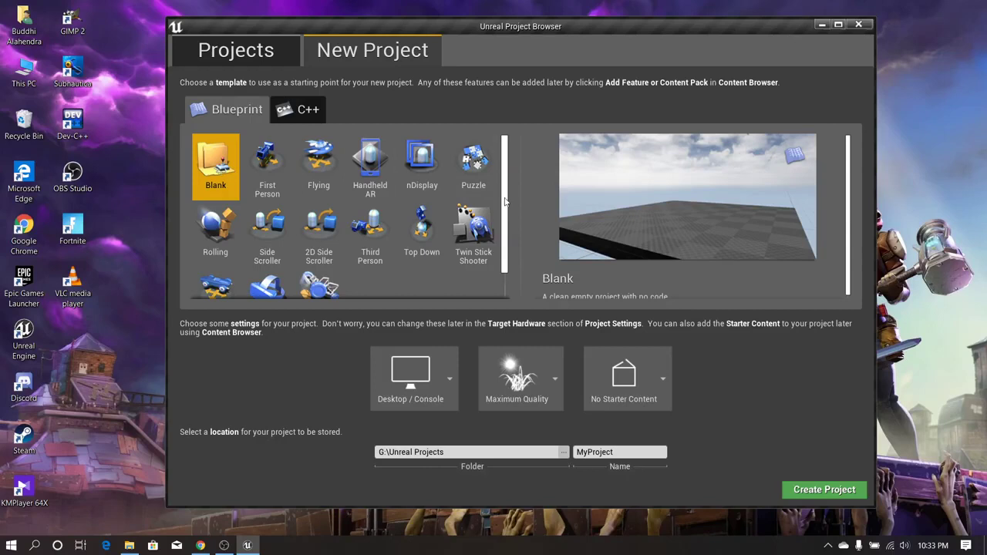
Browse the Blueprint project templates and preview First Person, Third Person, Vehicle and Vehicle Advanced.
drag(505, 202, 507, 224)
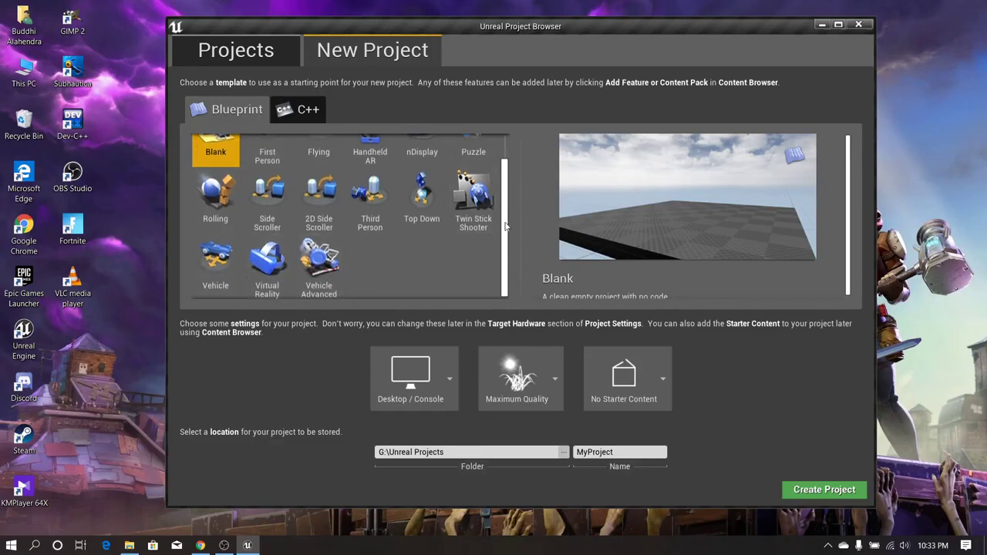
scroll(463, 224, up, 2)
click(269, 191)
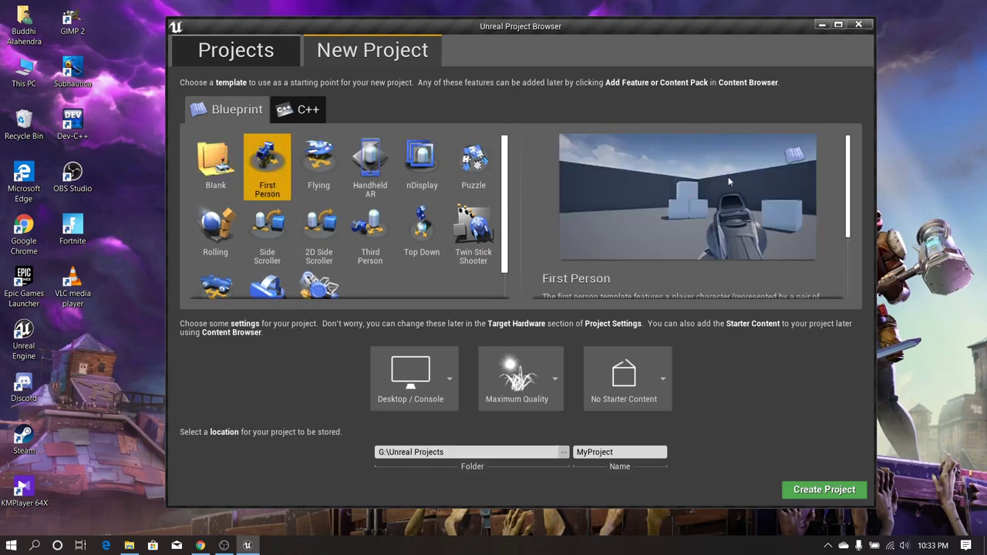
scroll(348, 247, down, 2)
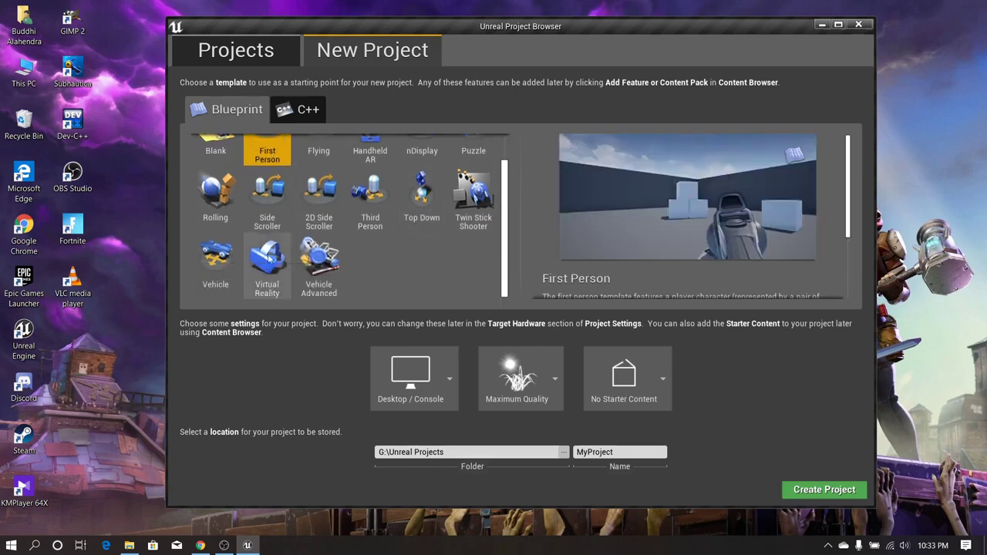
scroll(371, 224, up, 1)
click(378, 241)
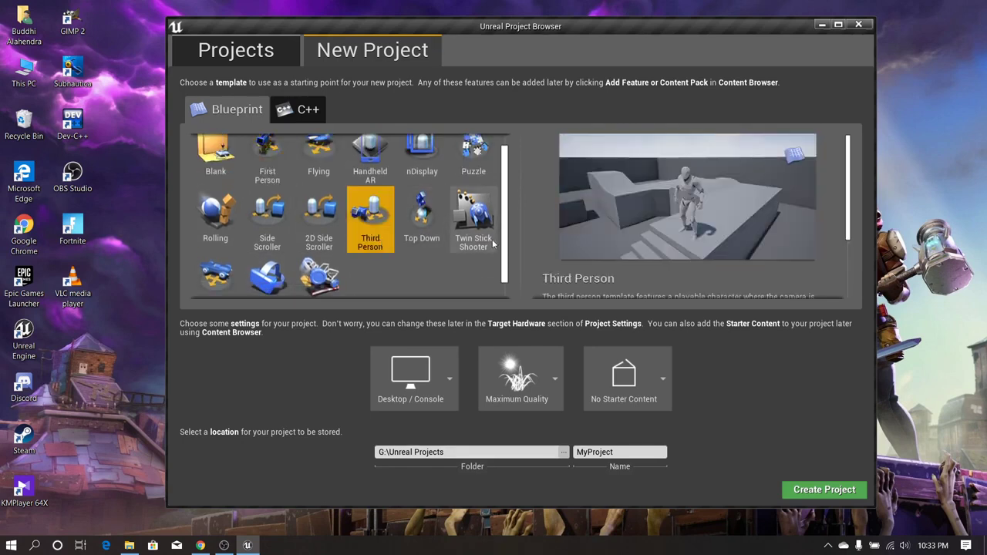
scroll(399, 274, down, 1)
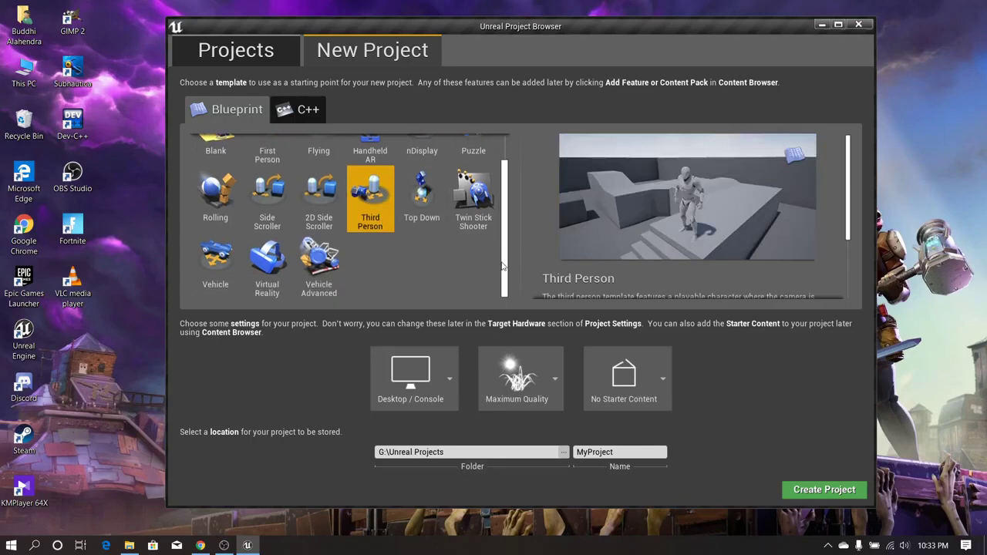
click(223, 268)
click(334, 274)
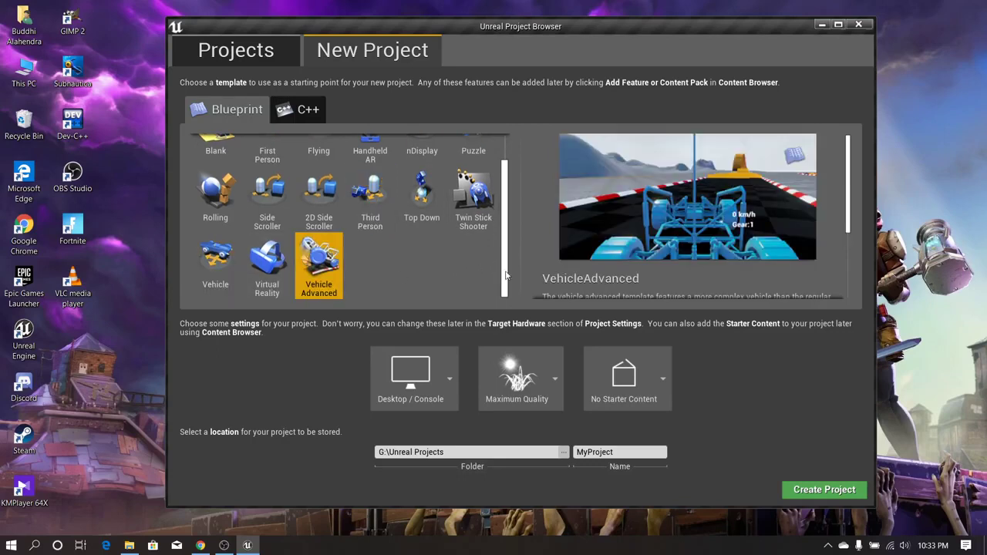
scroll(507, 262, up, 1)
scroll(509, 247, down, 1)
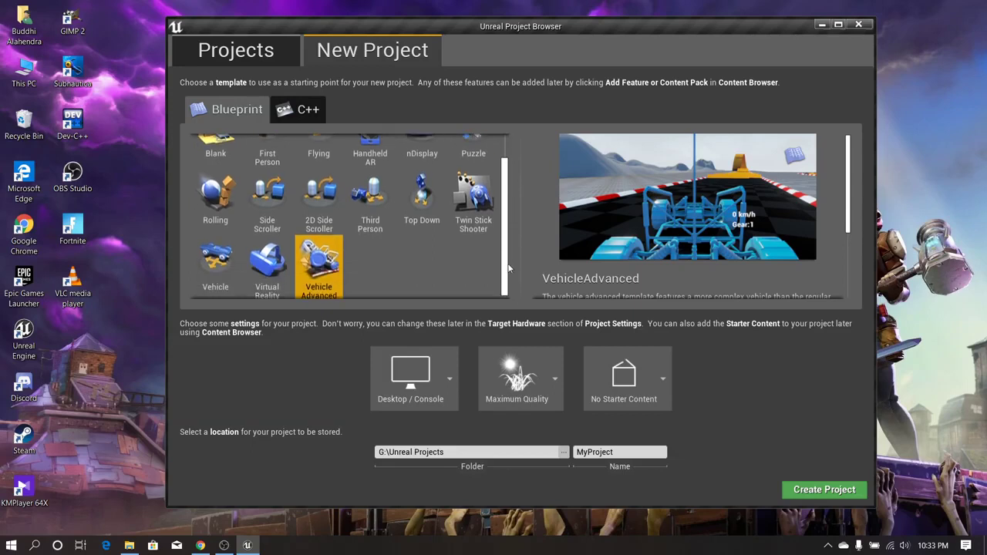
scroll(509, 255, up, 1)
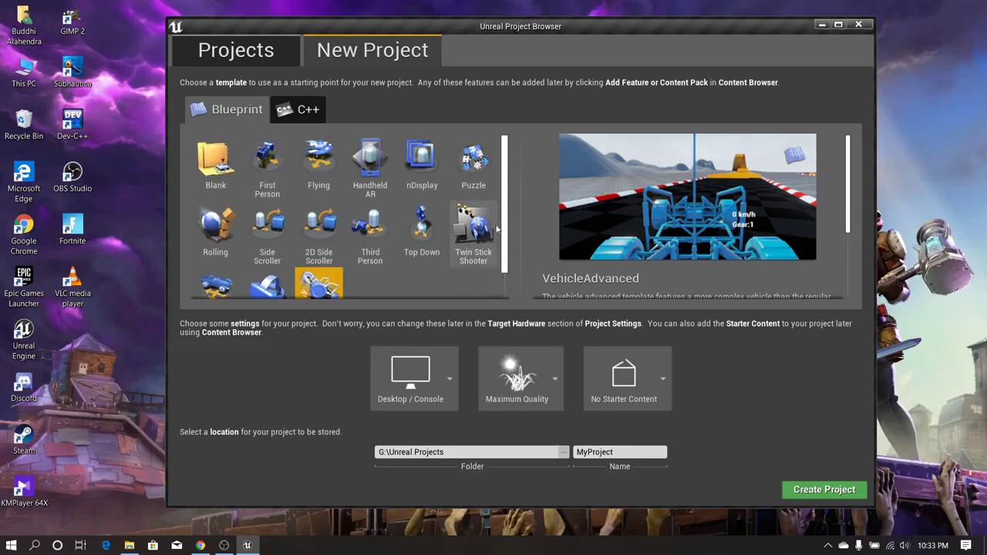
scroll(408, 256, down, 1)
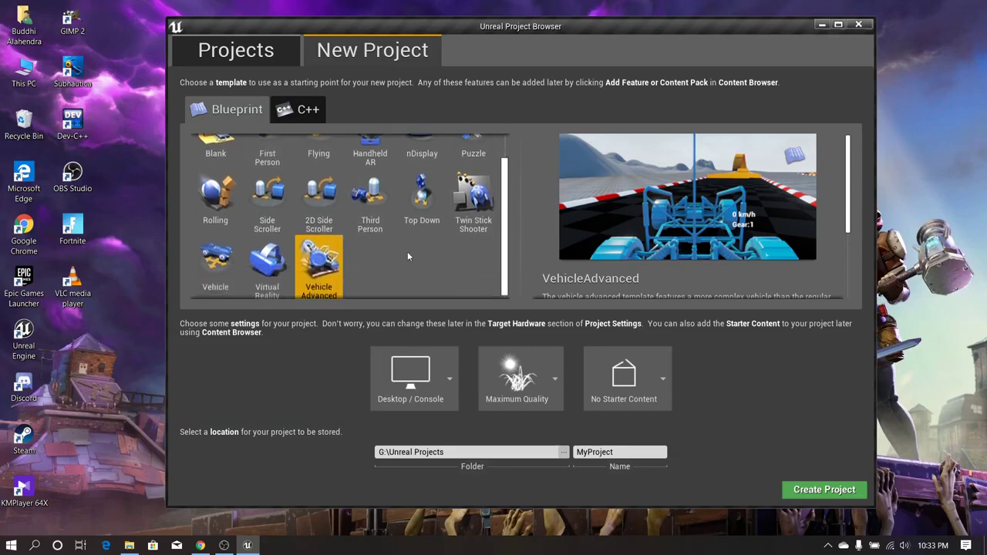
Preview the Virtual Reality, Vehicle, First Person, Flying, nDisplay, Puzzle and Twin Stick Shooter templates.
click(276, 268)
click(231, 268)
scroll(262, 262, up, 1)
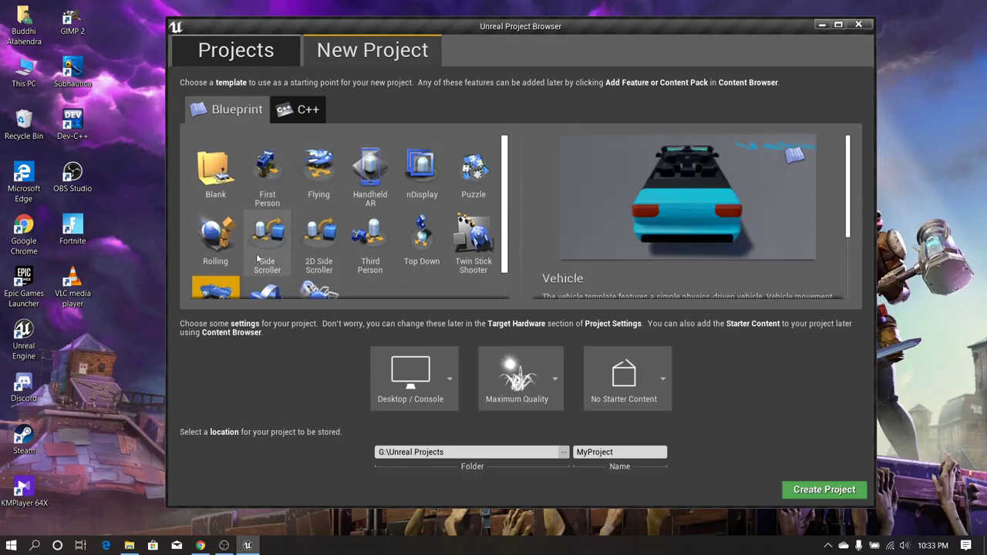
scroll(463, 216, down, 2)
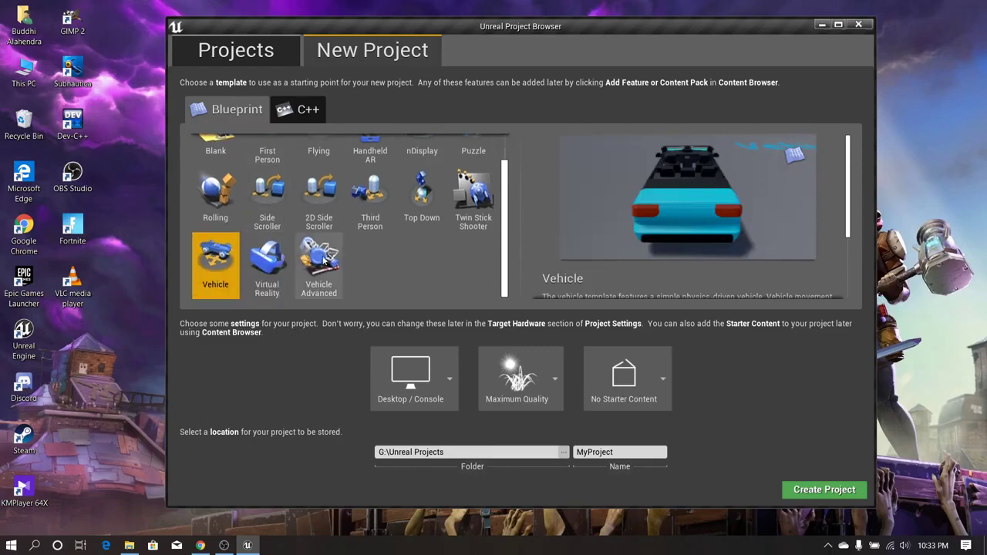
scroll(309, 216, up, 2)
click(267, 185)
click(312, 192)
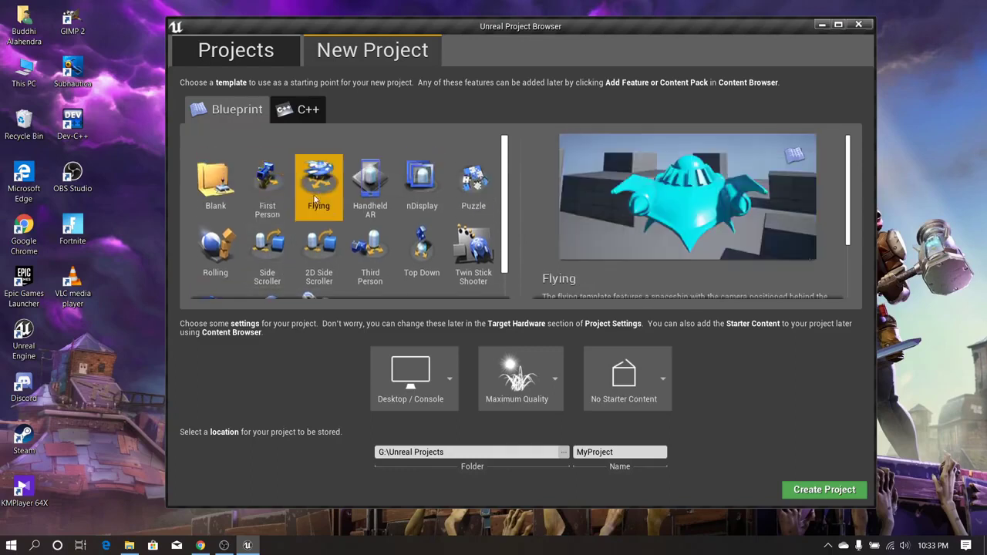
click(416, 194)
click(472, 197)
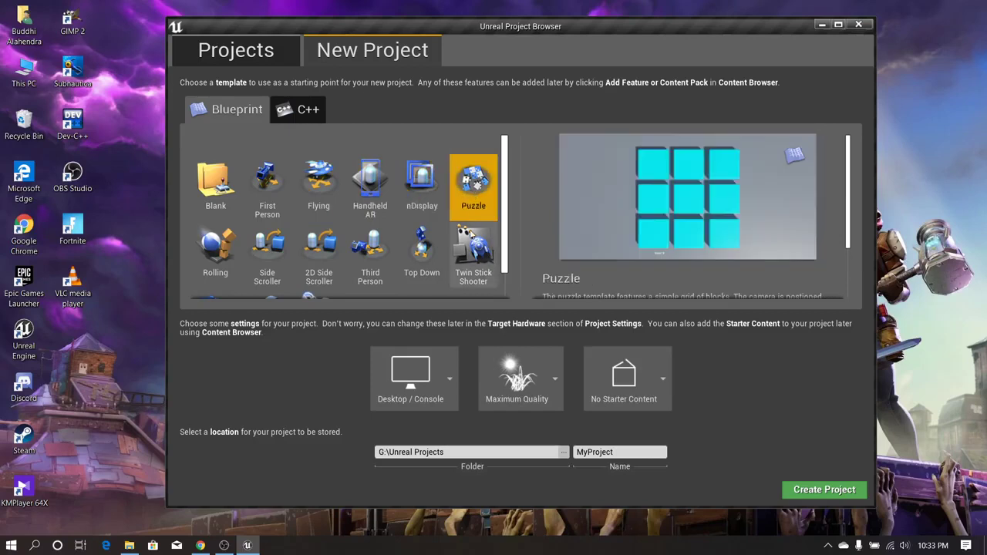
click(474, 249)
scroll(501, 247, down, 1)
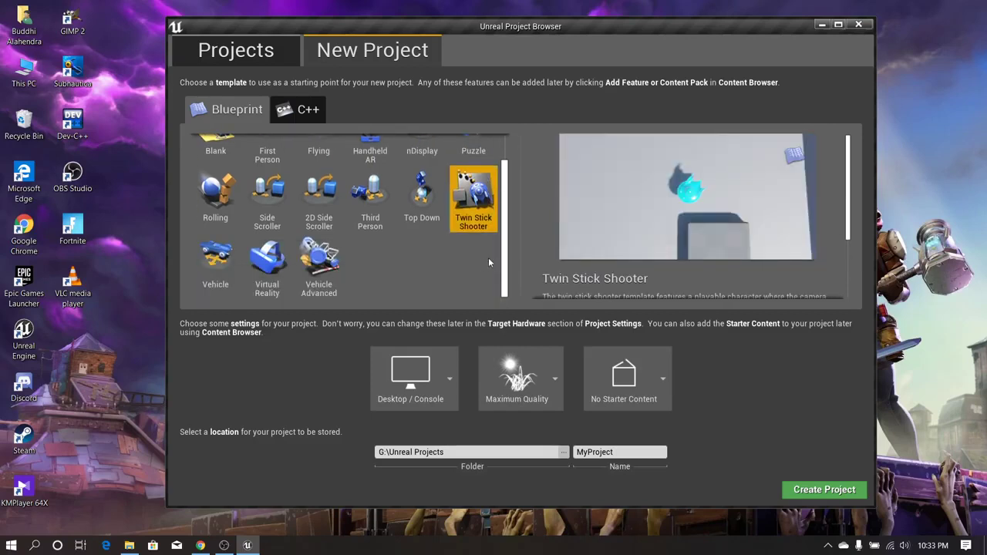
scroll(503, 261, up, 1)
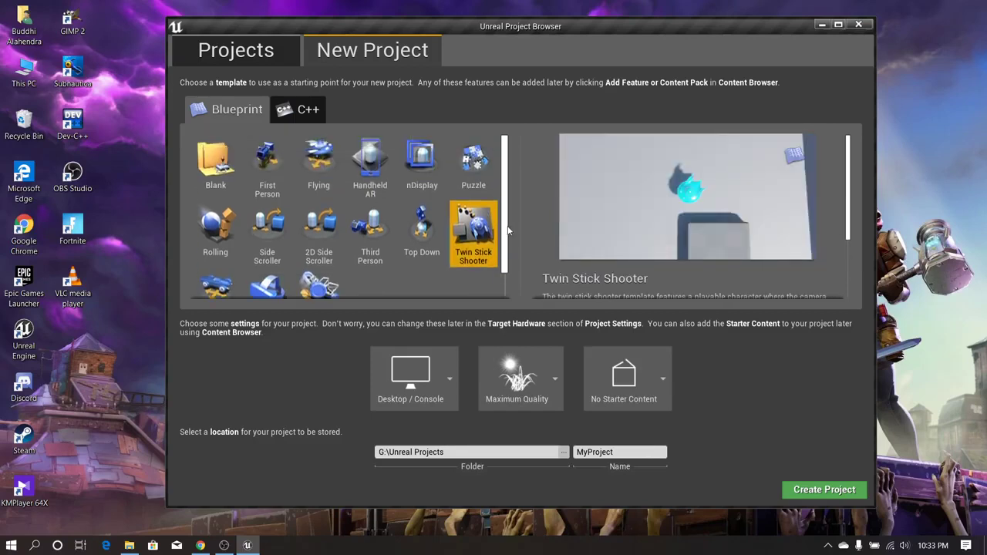
scroll(503, 261, down, 1)
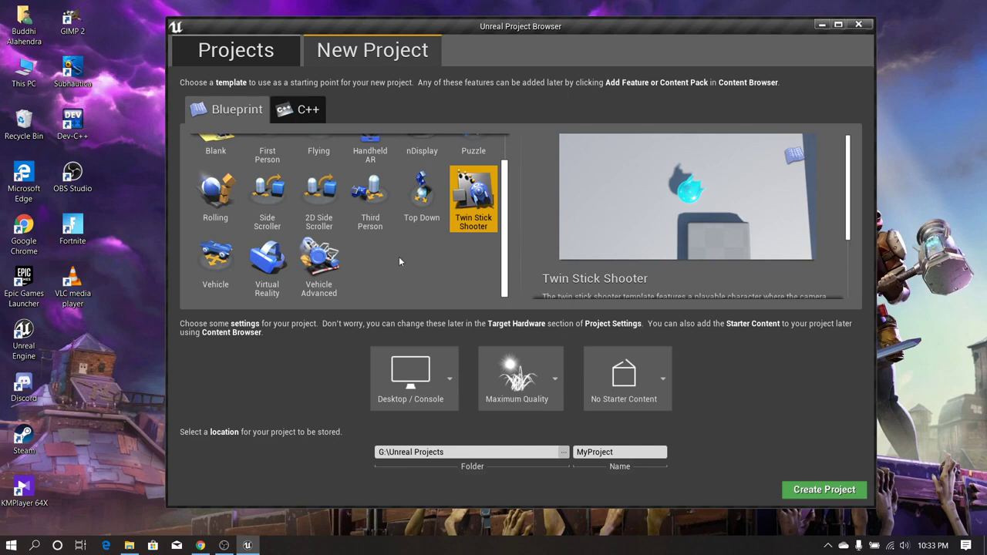
Compare the Third Person template with the Blank template and look through the rest of the template list.
click(383, 214)
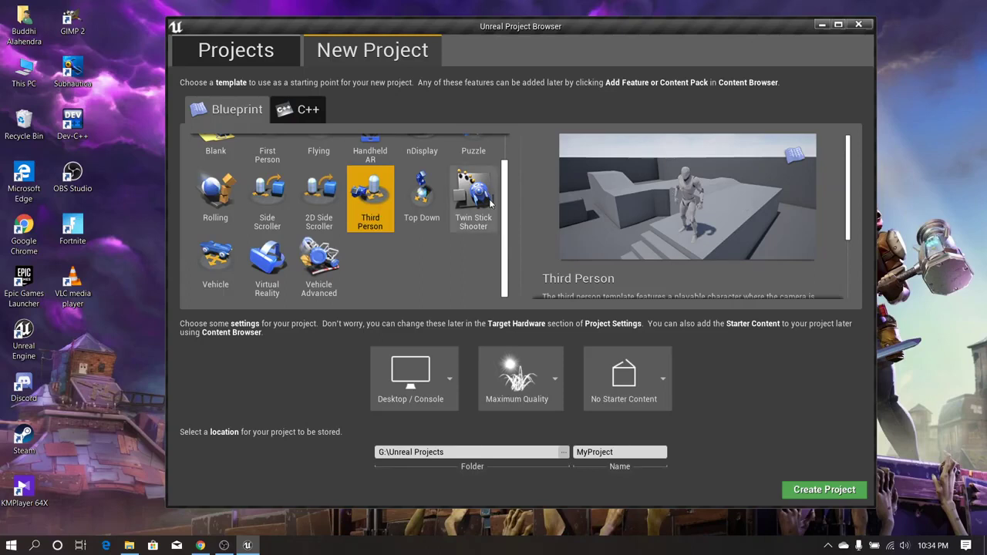
scroll(505, 214, up, 2)
scroll(505, 214, down, 2)
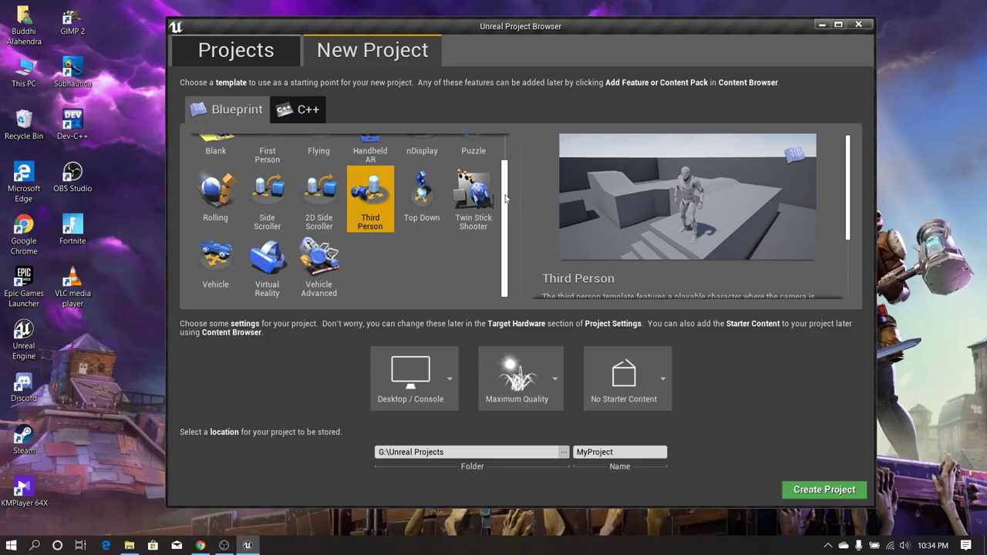
drag(506, 198, 505, 193)
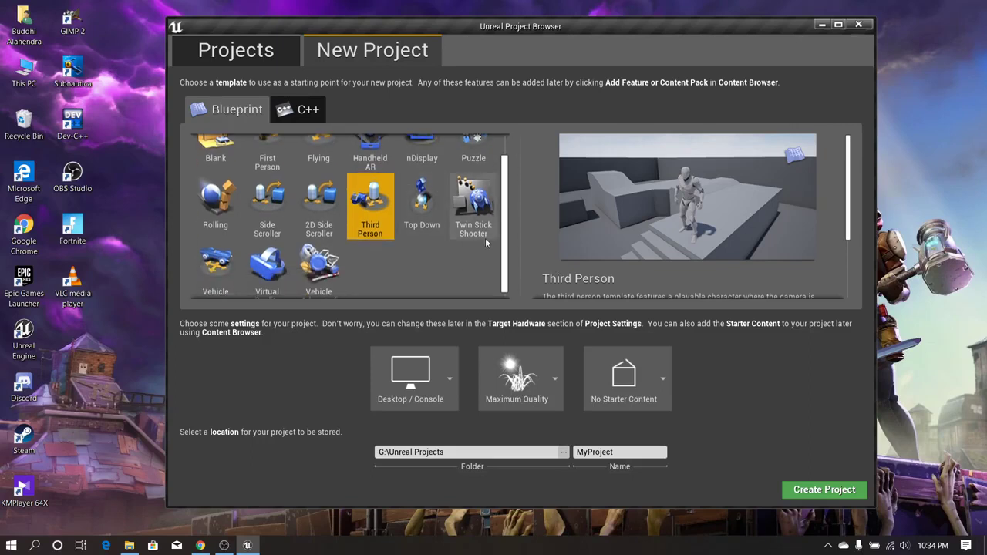
drag(503, 246, 505, 214)
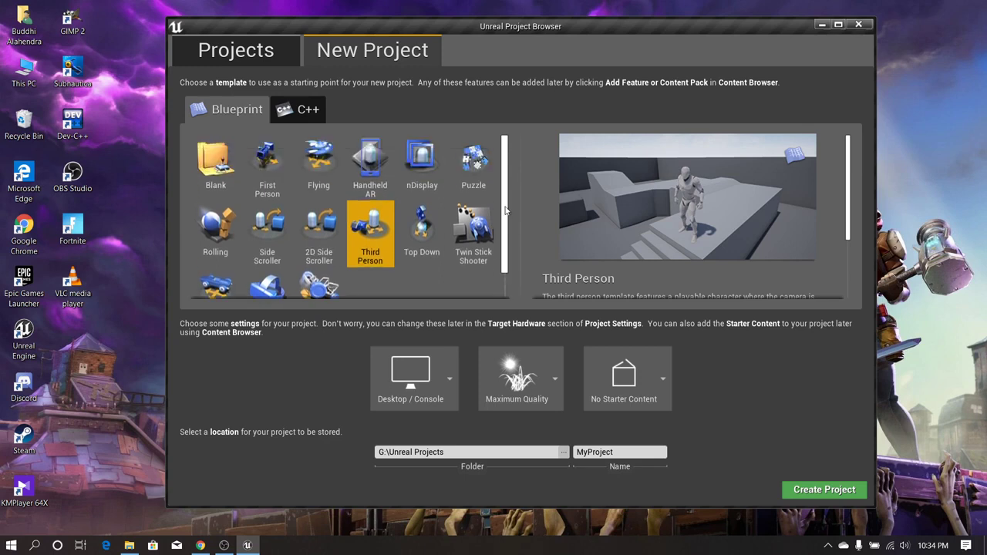
click(223, 179)
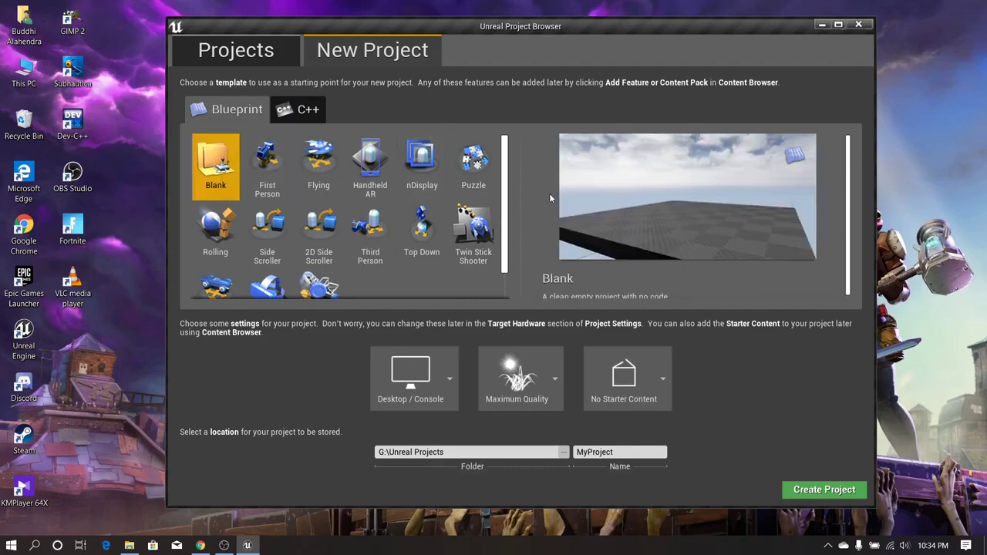
scroll(507, 201, down, 1)
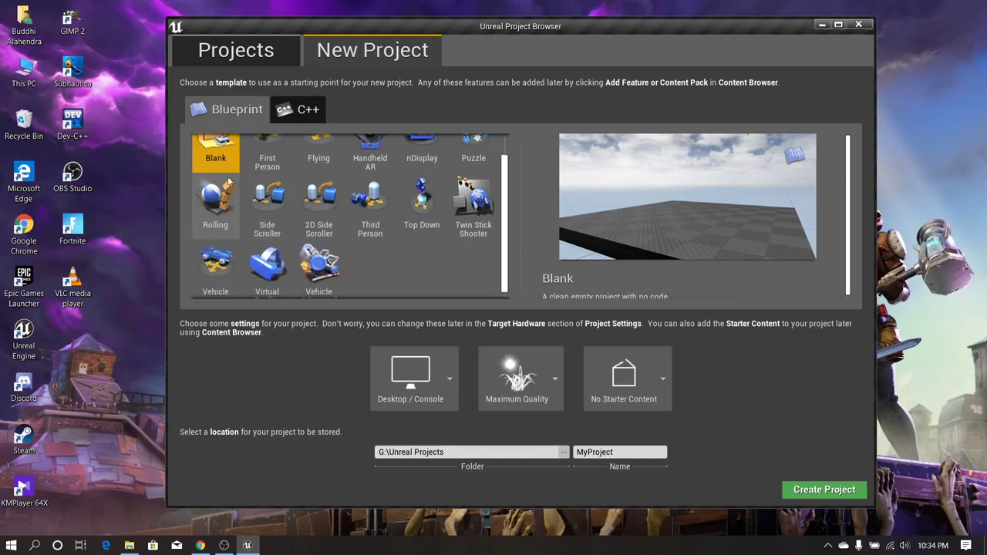
scroll(507, 232, up, 1)
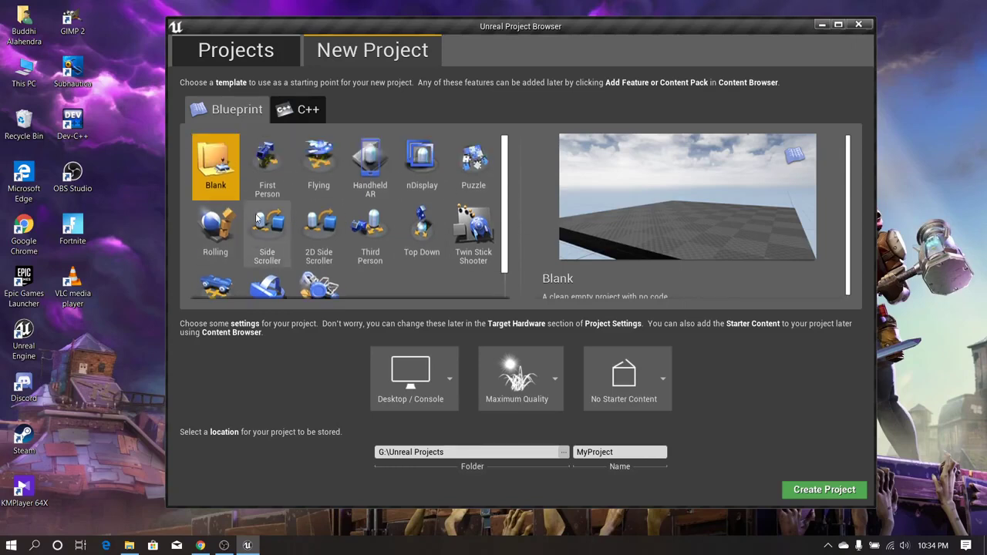
scroll(507, 232, down, 1)
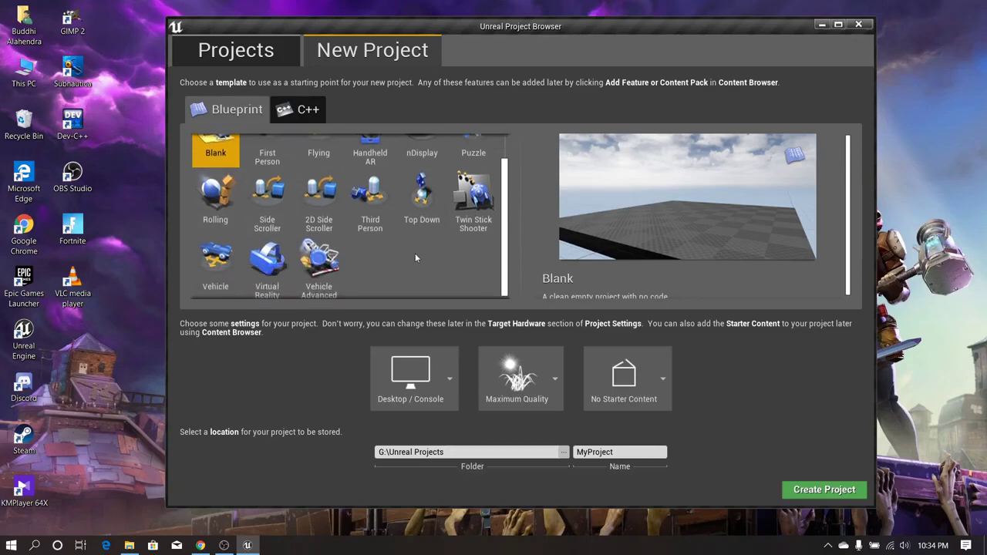
click(374, 225)
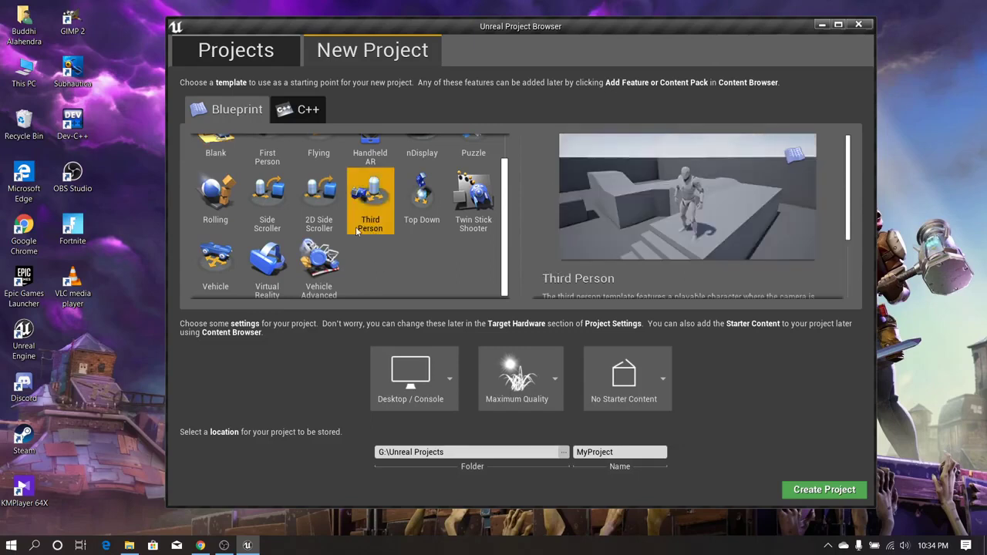
scroll(510, 188, up, 1)
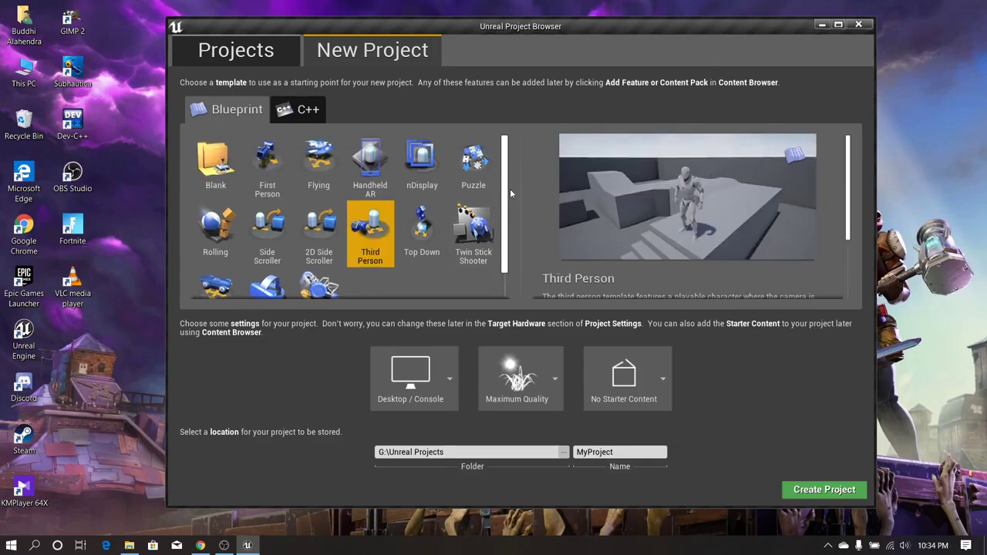
Select the Blank template, review the quality and starter content options, and keep Maximum Quality with No Starter Content.
click(226, 182)
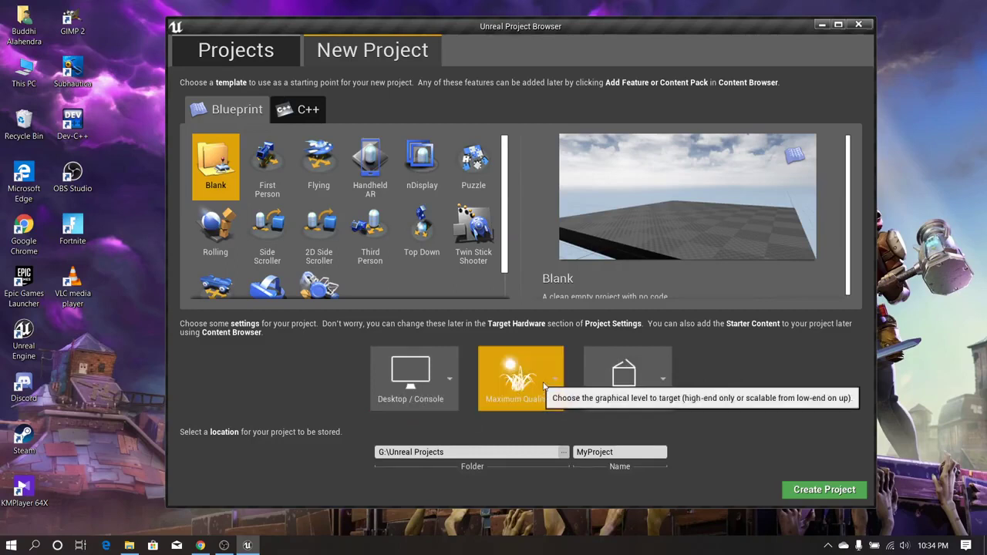
click(555, 384)
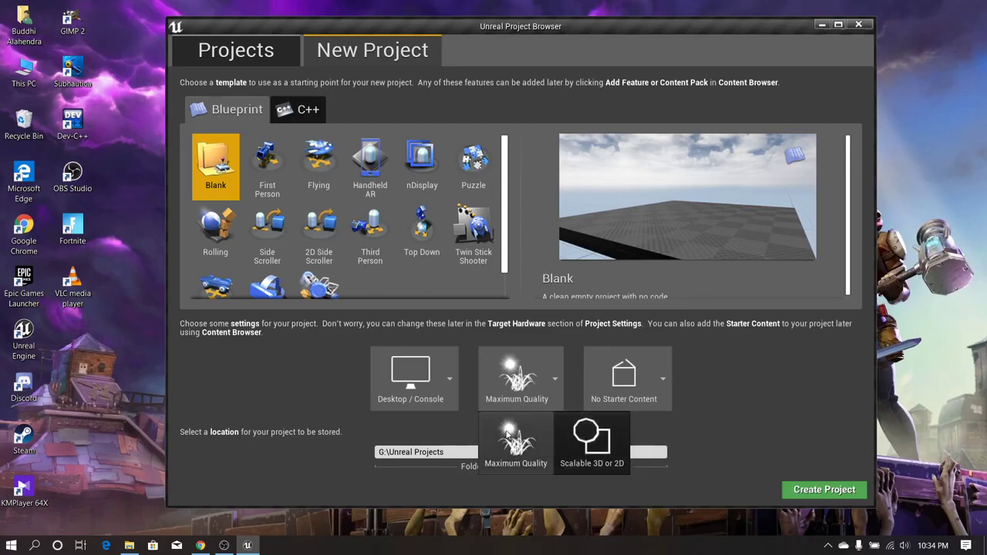
click(749, 402)
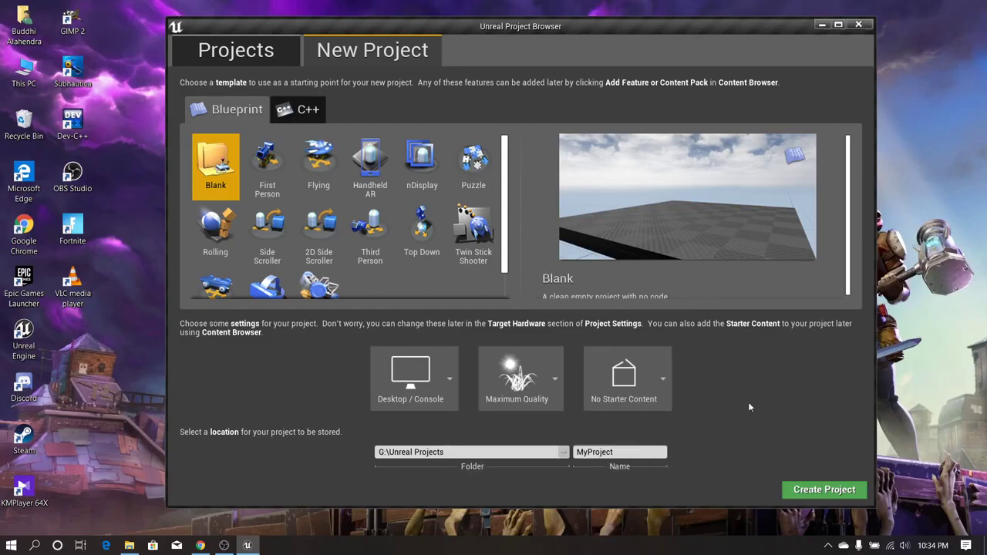
click(655, 394)
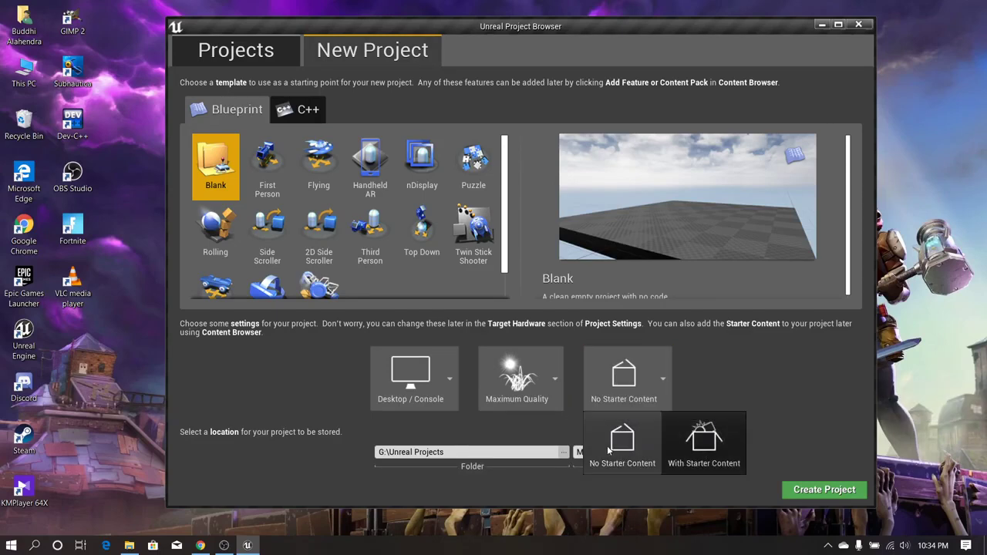
click(670, 376)
click(670, 377)
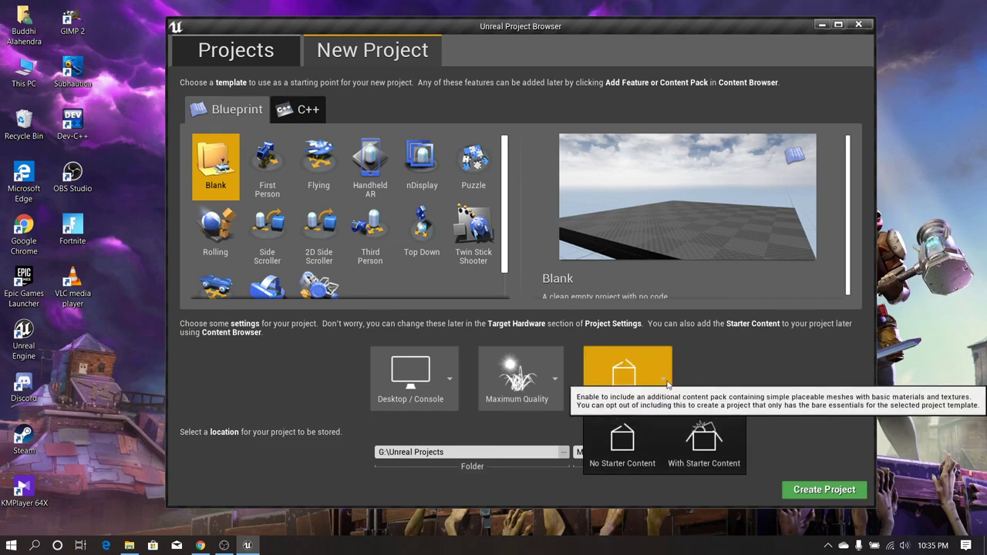
click(631, 438)
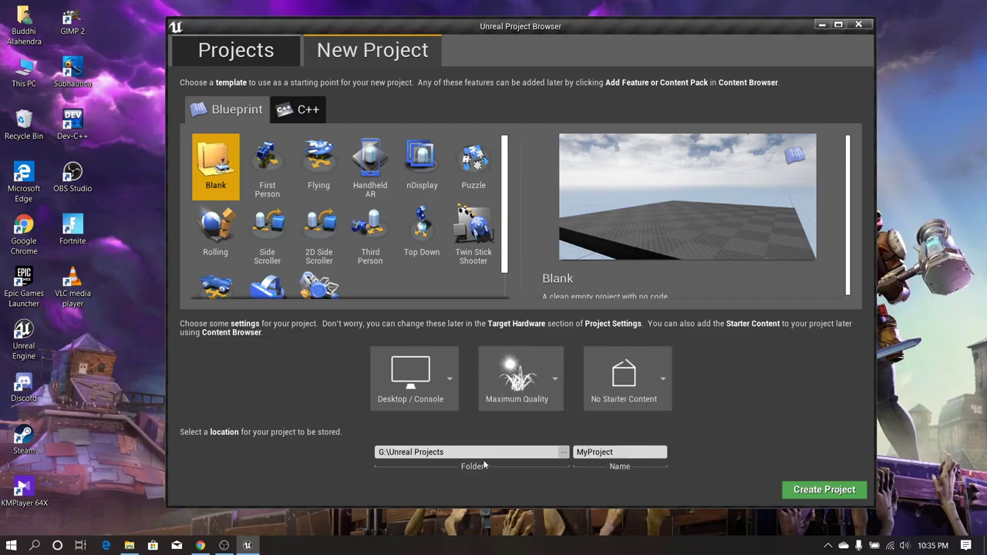
Name the project TestTutorial, keep G:\Unreal Projects as its storage folder, and create the project.
drag(464, 453, 362, 453)
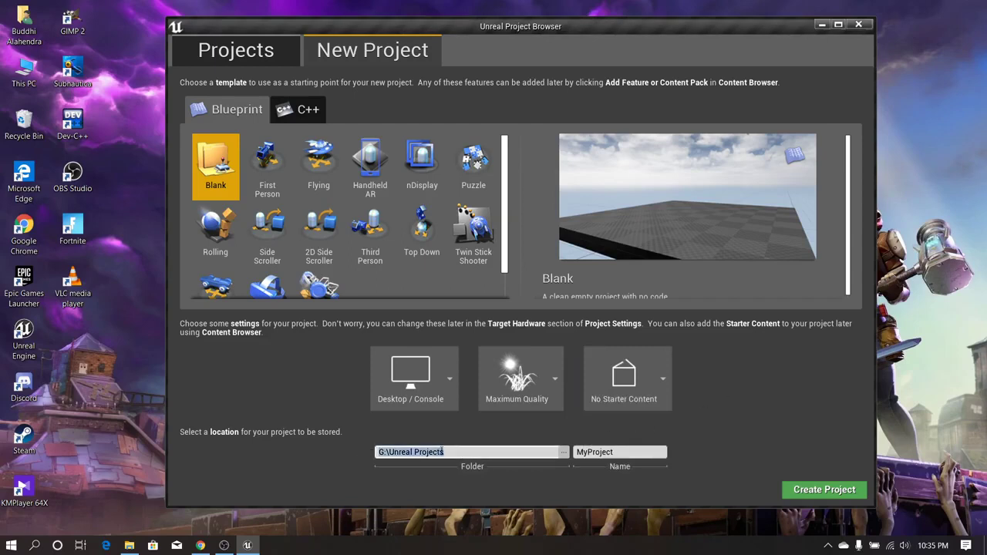
click(451, 454)
drag(486, 452, 370, 454)
click(476, 455)
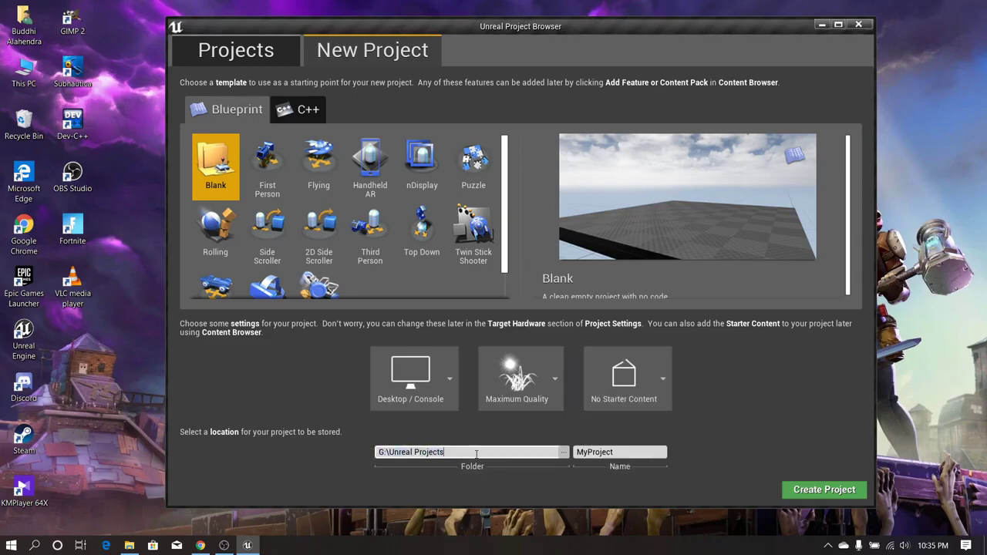
drag(458, 454, 364, 459)
click(460, 454)
drag(622, 455, 583, 453)
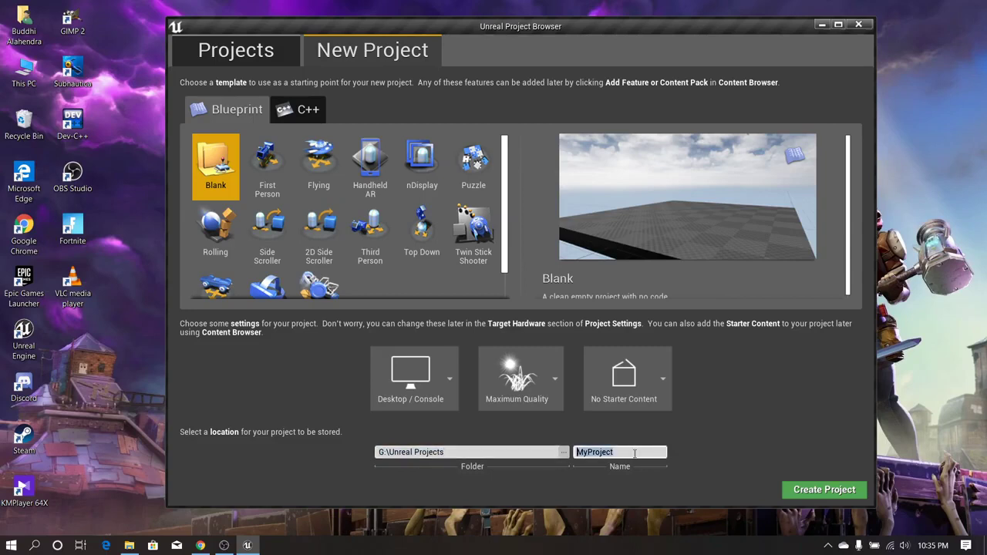
text(TestTutorial)
click(799, 493)
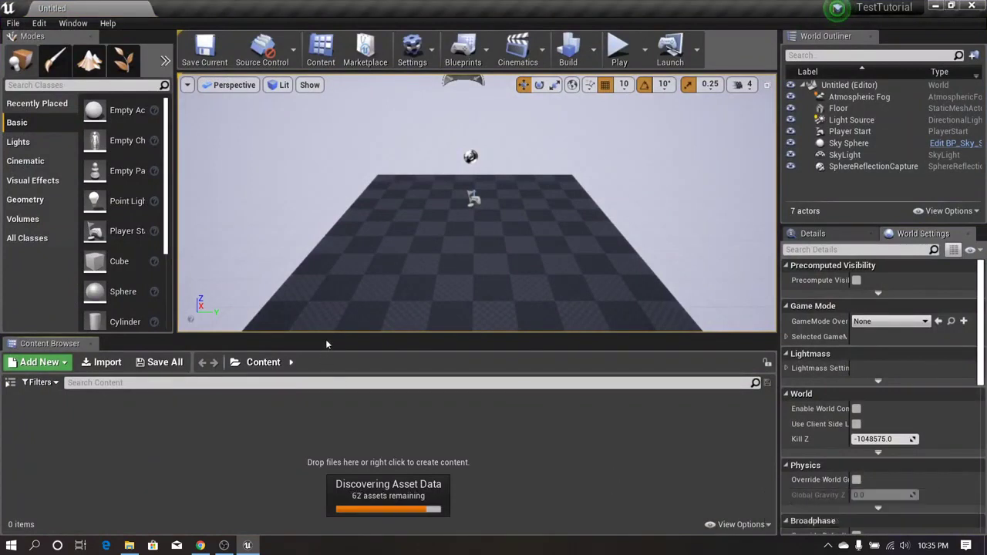
Adjust the editor layout by slightly resizing the viewport against the Content Browser, Modes and World Outliner areas.
drag(327, 332, 328, 338)
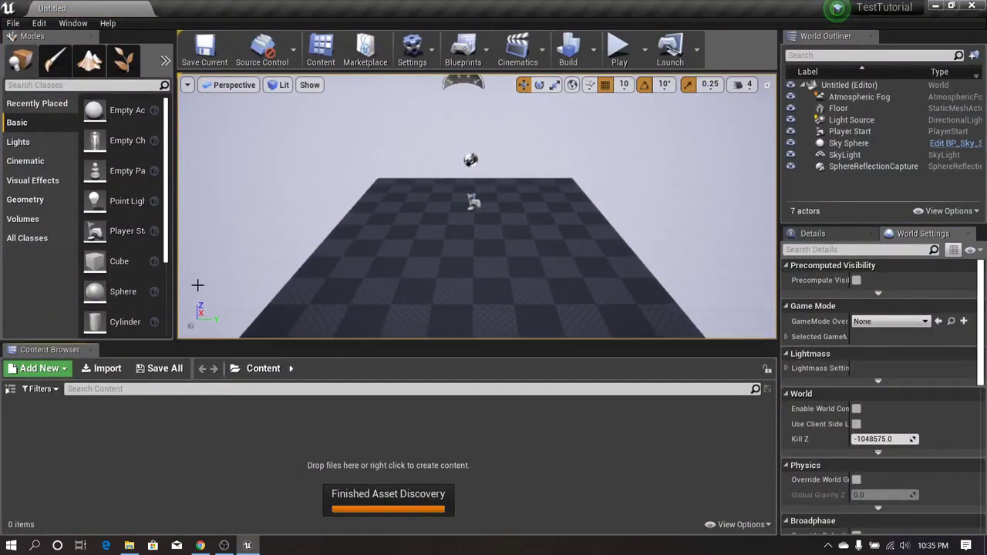
drag(178, 257, 181, 257)
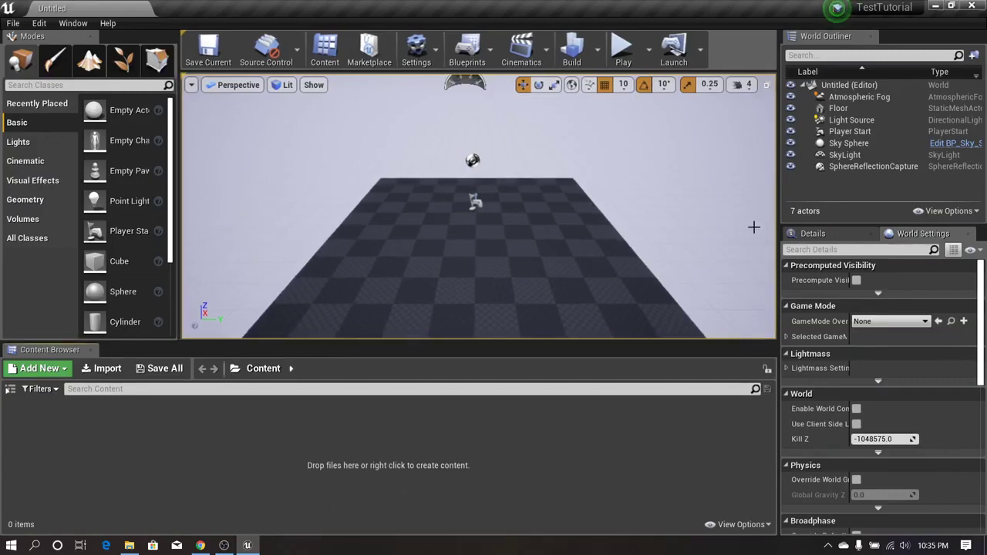
drag(778, 223, 779, 223)
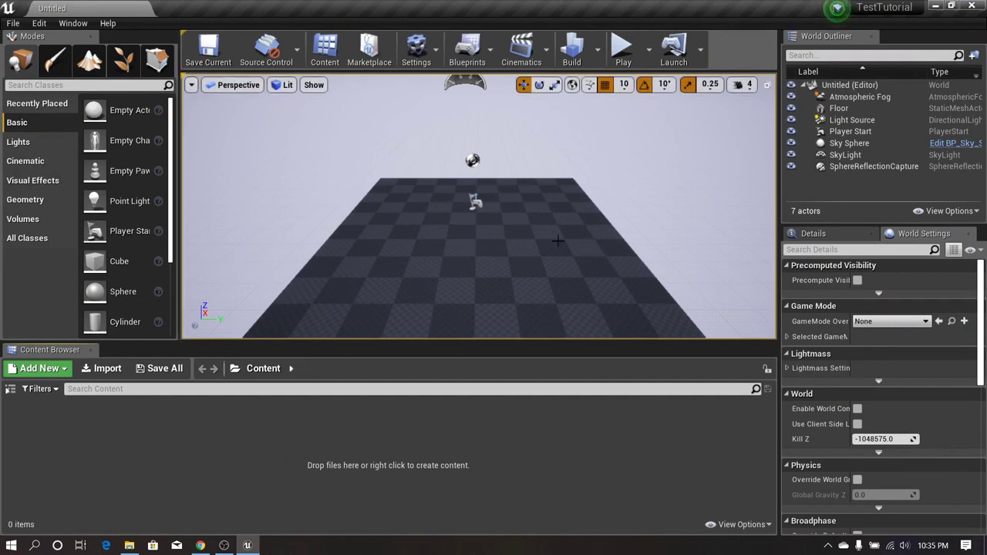
mouse_move(558, 241)
right_down()
mouse_move(581, 247)
mouse_move(527, 252)
mouse_move(566, 254)
mouse_move(558, 252)
mouse_move(567, 243)
right_up()
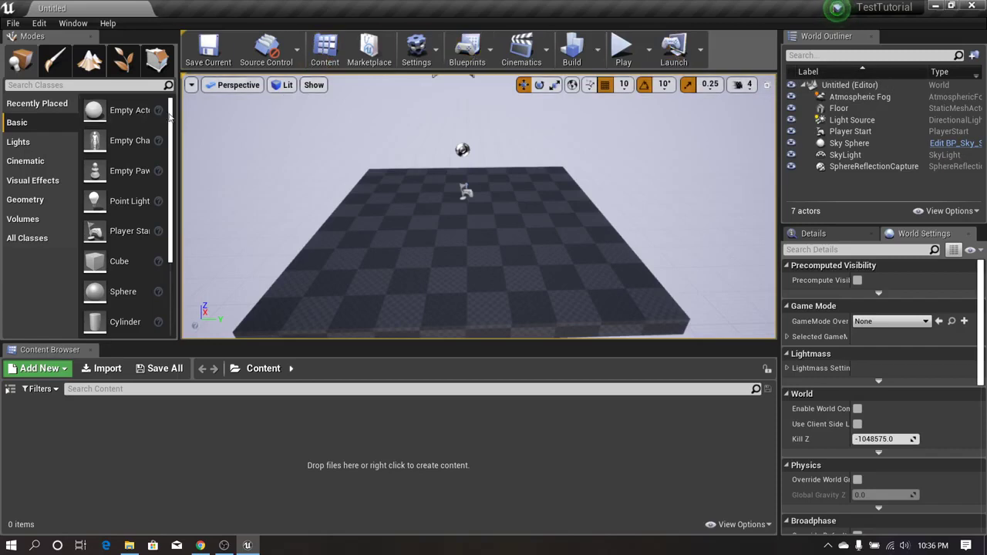
scroll(154, 154, down, 3)
scroll(155, 154, up, 3)
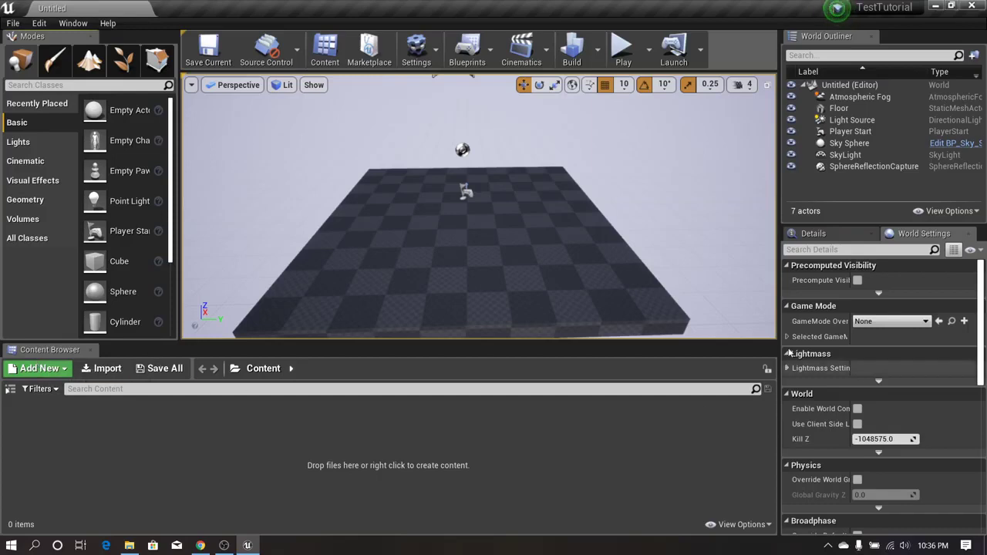
drag(785, 328, 790, 328)
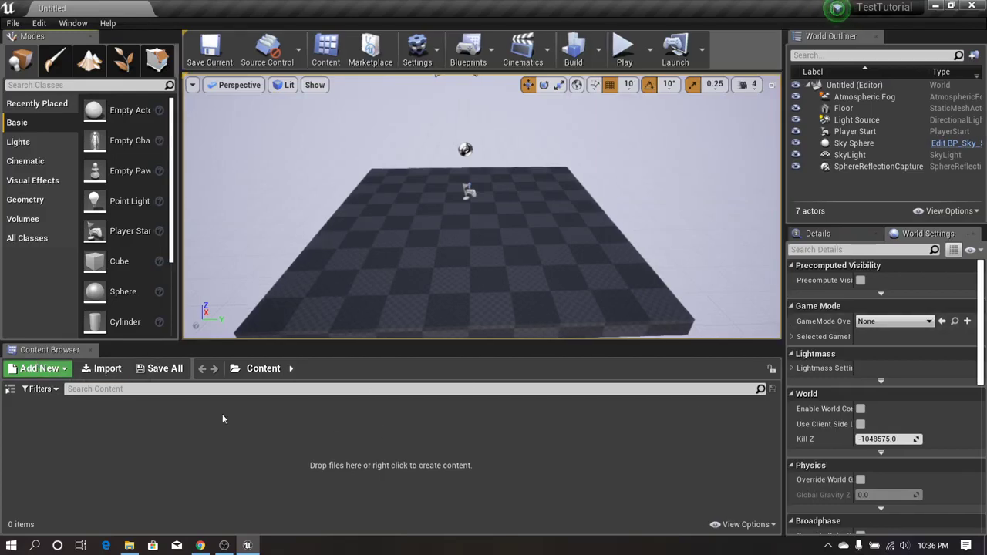
Show the folder tree in the Content Browser, select the Content folder, and widen the tree slightly.
click(10, 391)
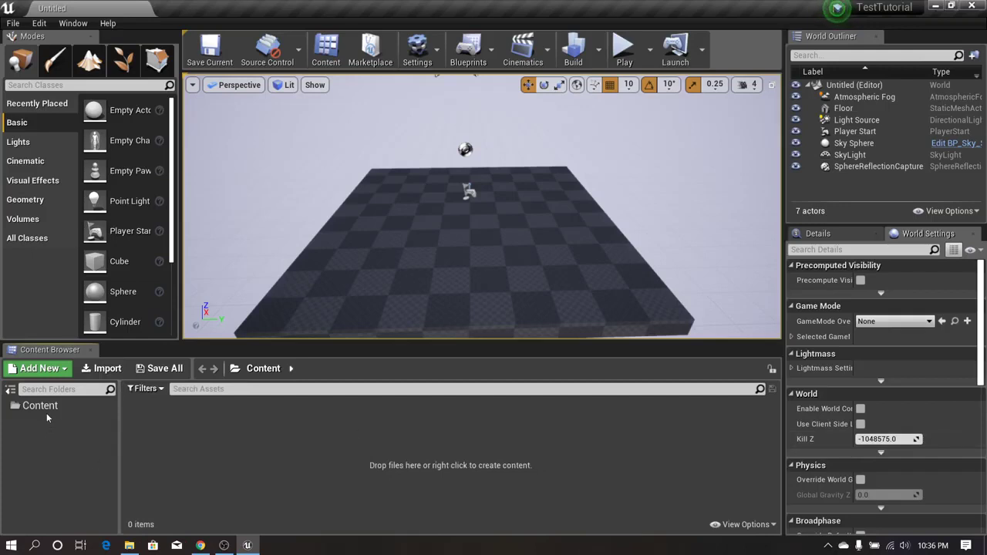
click(12, 391)
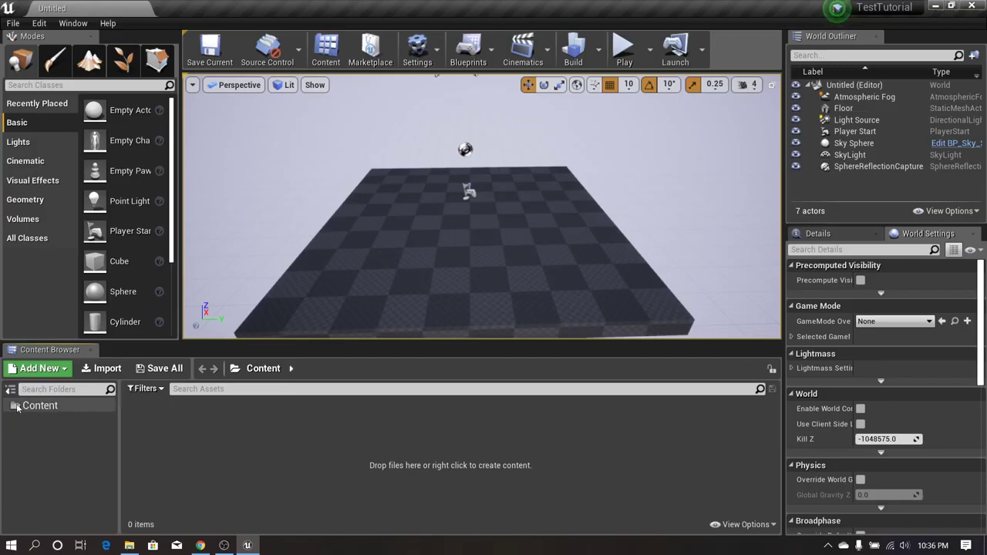
click(51, 408)
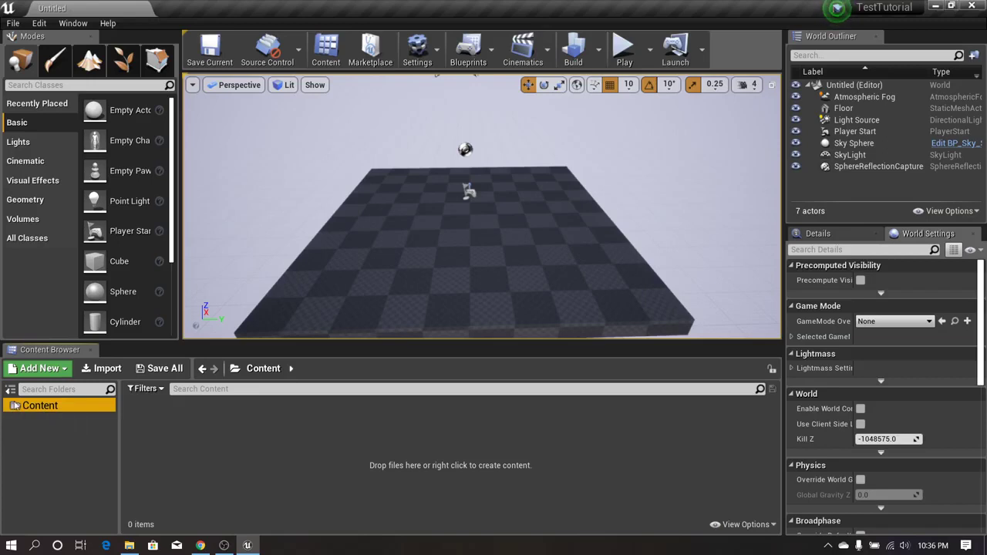
drag(117, 428, 127, 426)
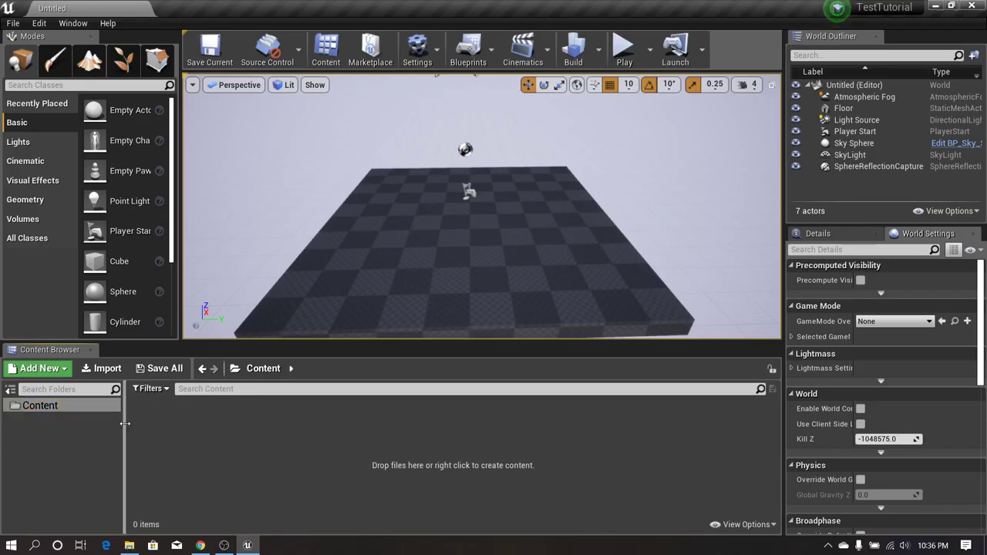
click(37, 411)
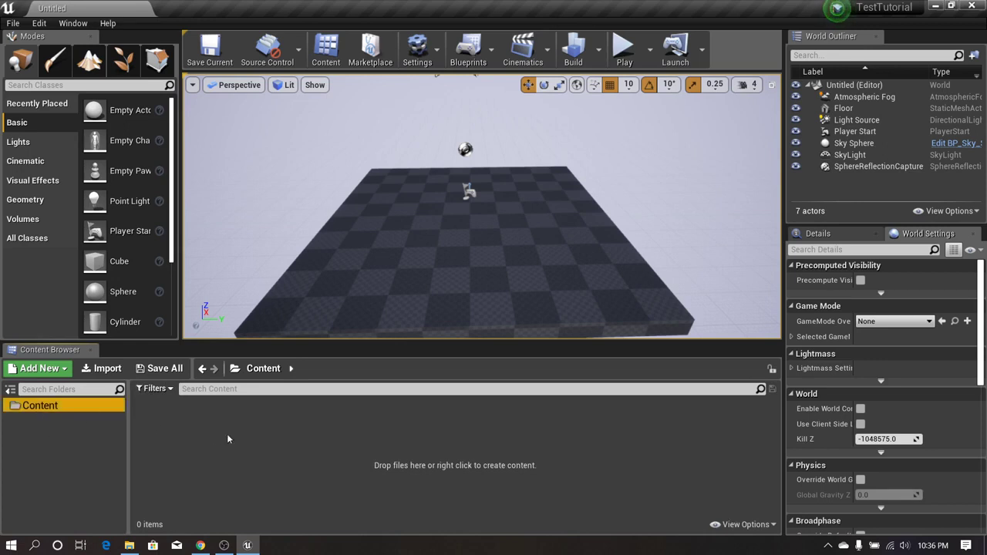
drag(452, 341, 454, 339)
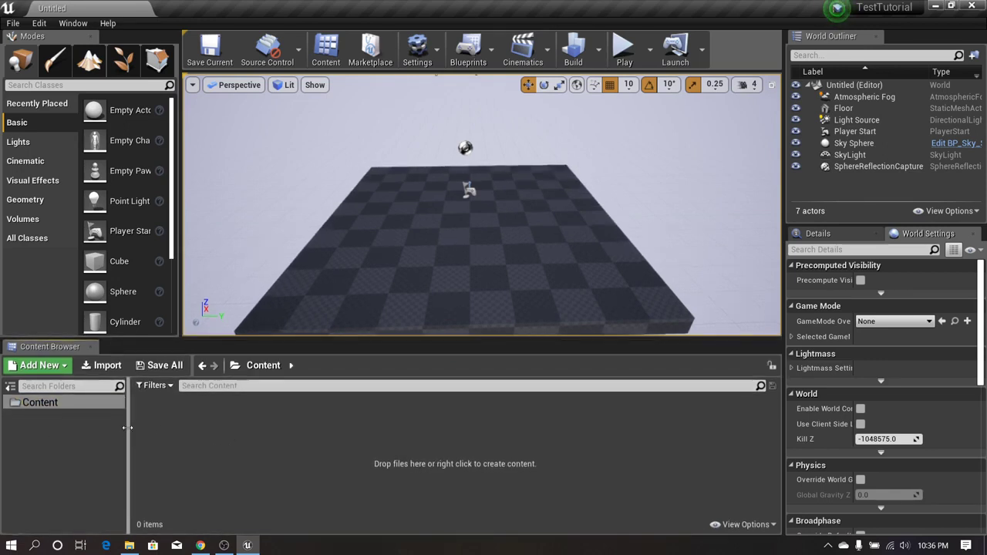
drag(126, 428, 129, 427)
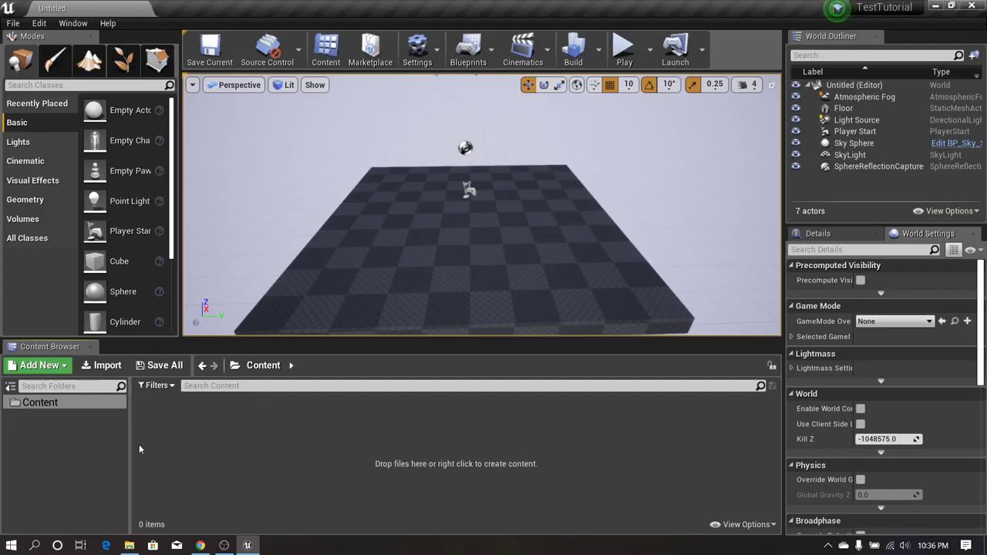
click(79, 462)
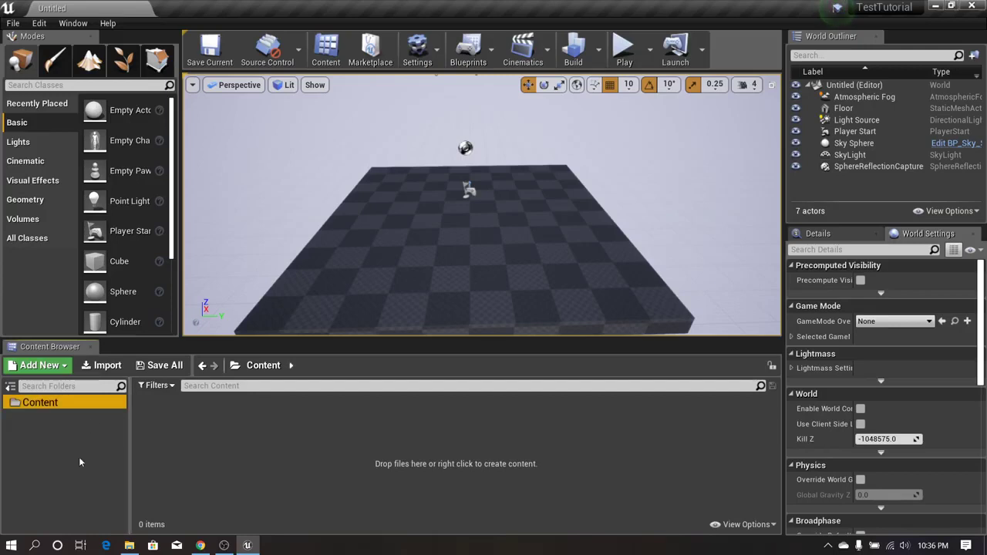
Show the Content folder in File Explorer, examine the TestTutorial project's folder structure, and return to the Unreal editor.
right_click(44, 404)
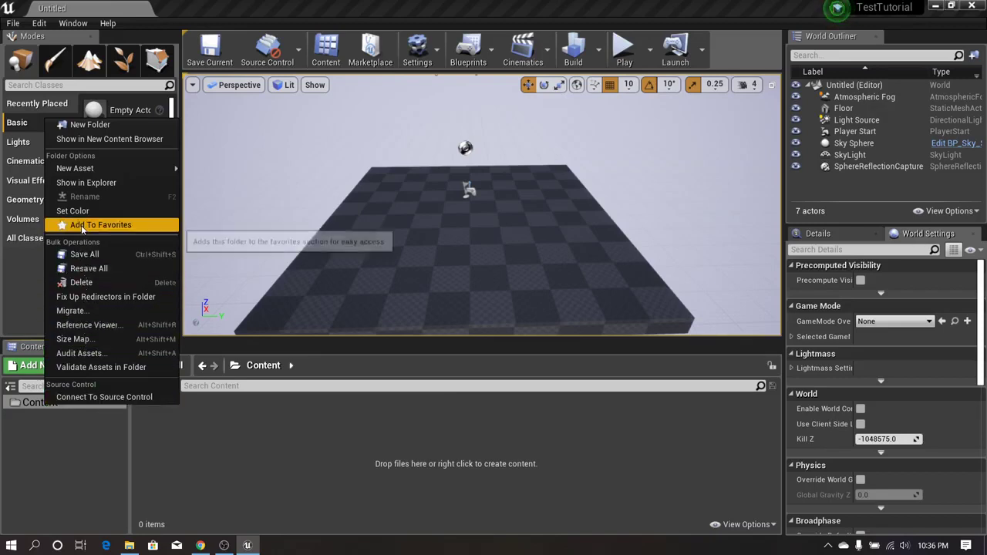
click(106, 186)
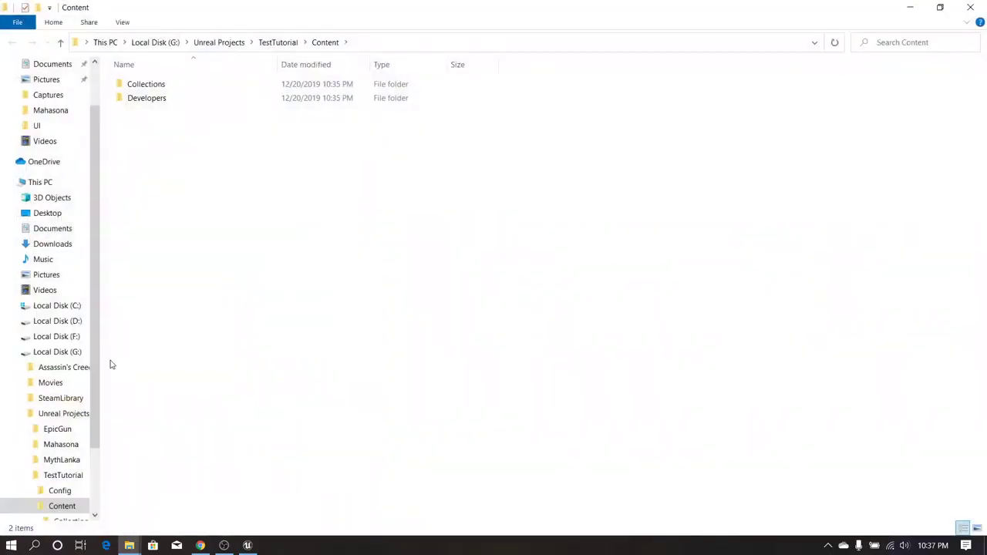
scroll(77, 347, up, 2)
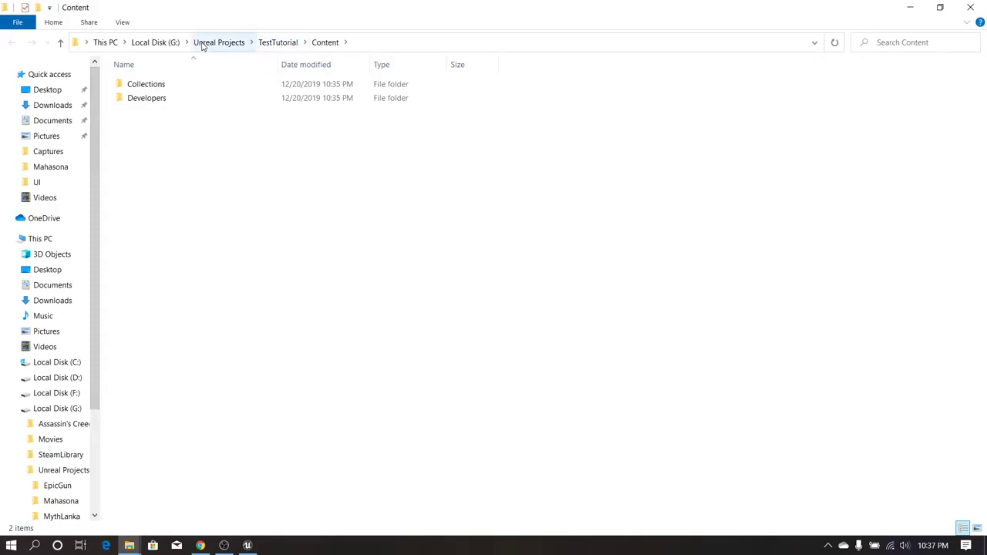
click(290, 46)
click(202, 202)
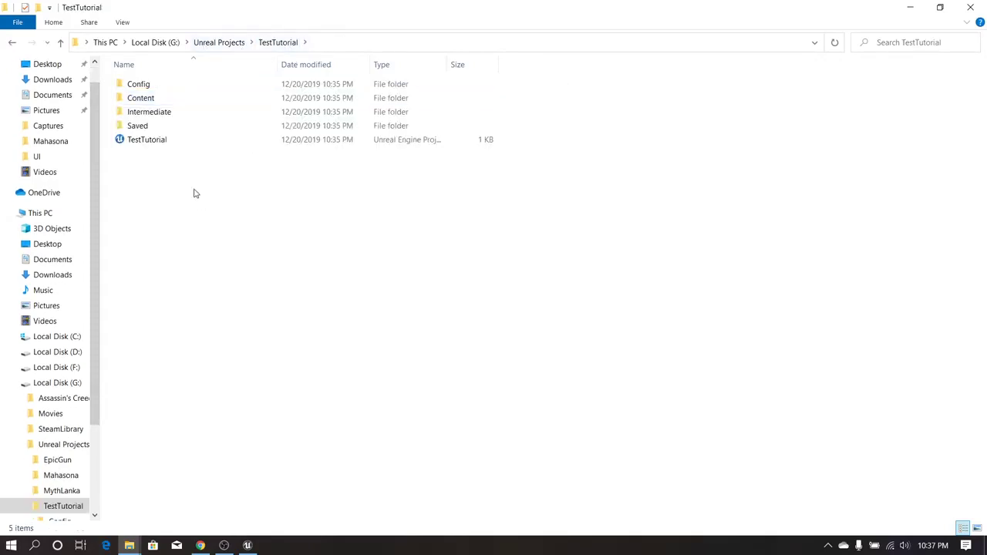
double_click(154, 100)
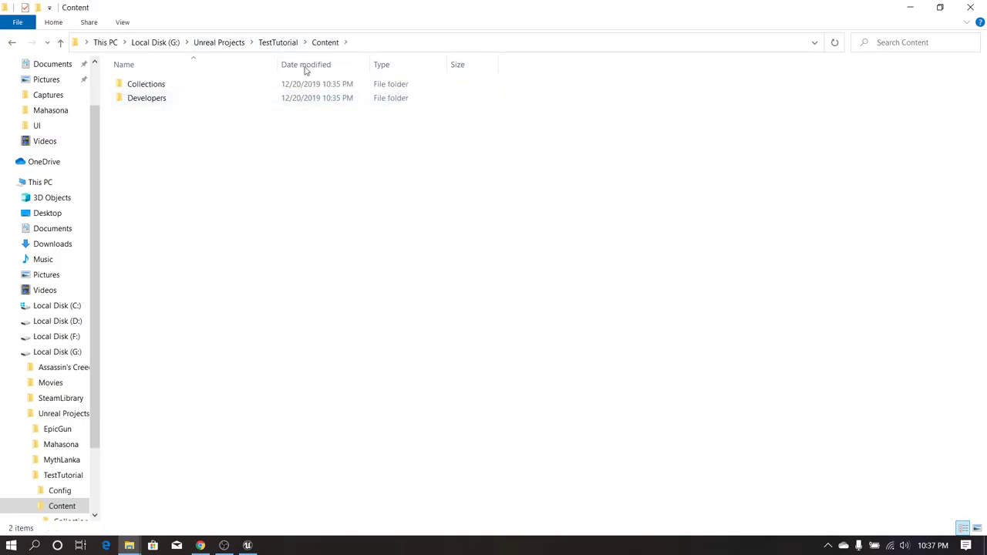
click(910, 6)
drag(132, 466, 142, 464)
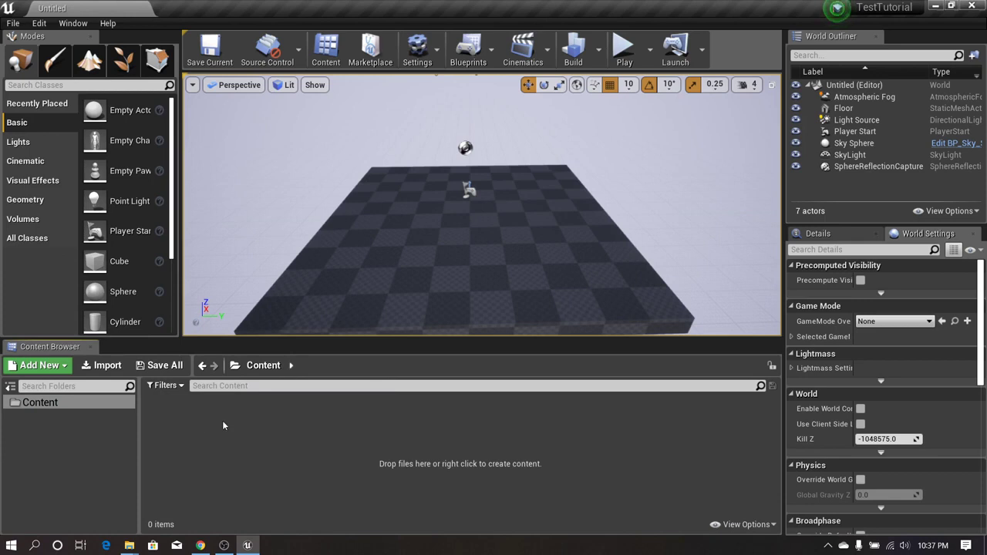
Play the level in the viewport, fly the default pawn around above the floor to test movement, and stop playing.
right_drag(521, 283, 540, 312)
click(627, 58)
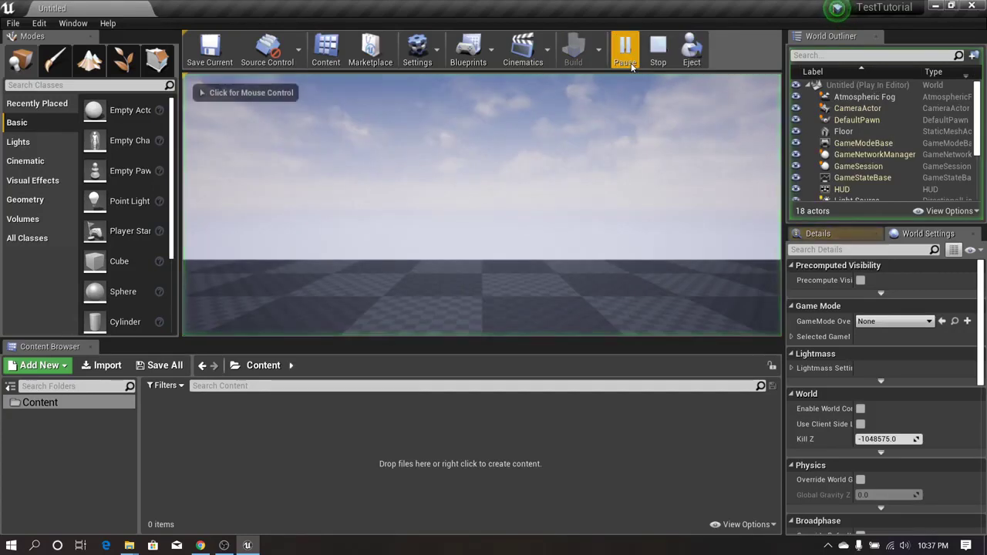
click(595, 159)
key(s)
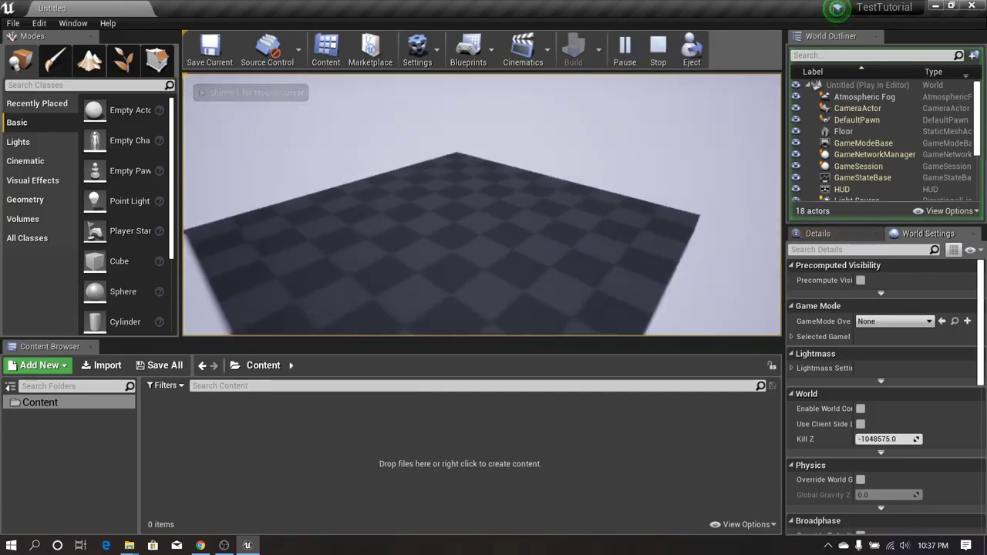
key(w)
key(s)
key(w)
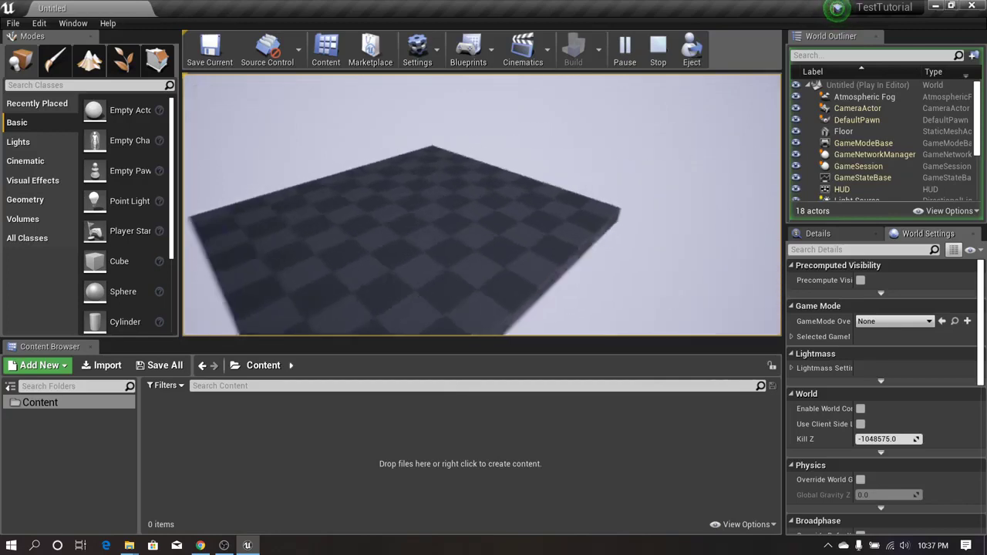
key(w)
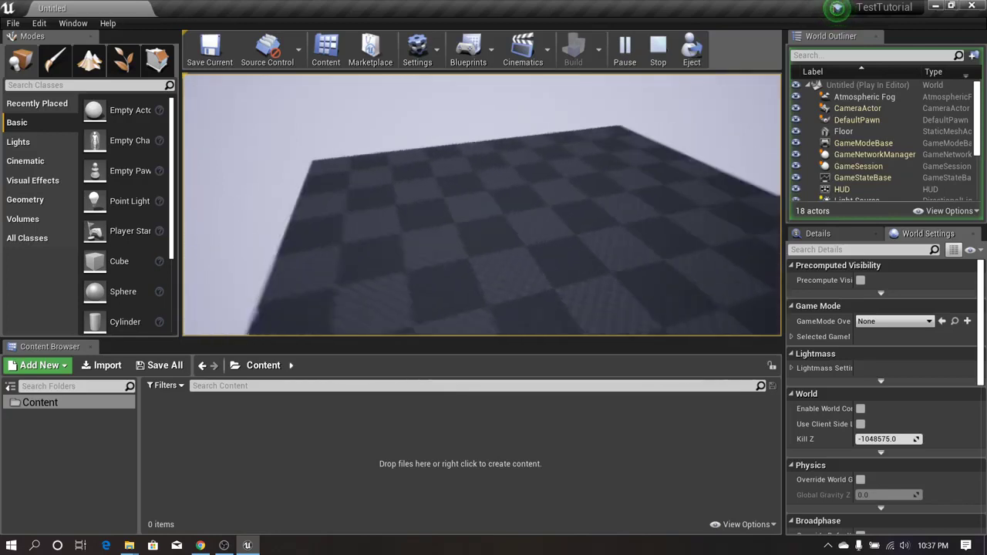
key(s)
key(w)
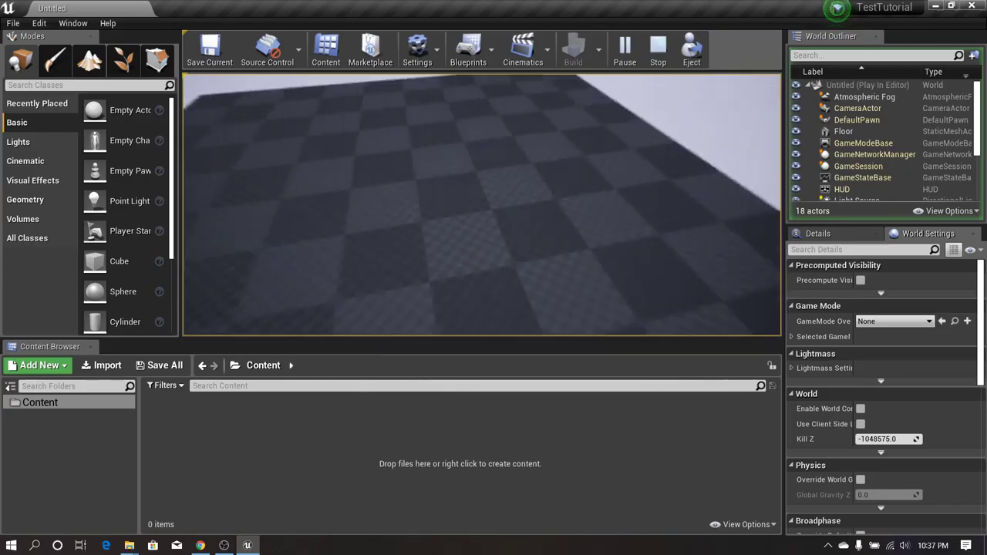
key(s)
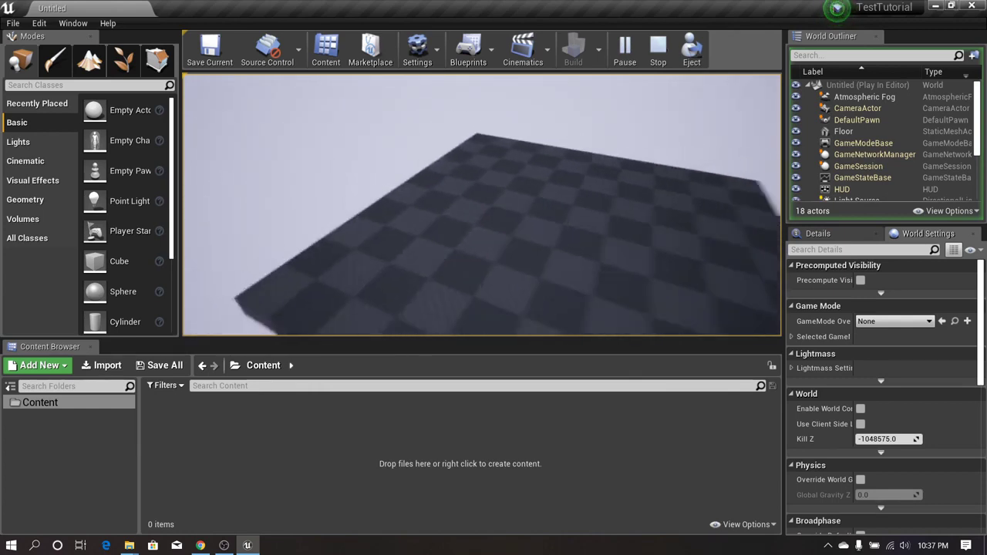
key(w)
key(s)
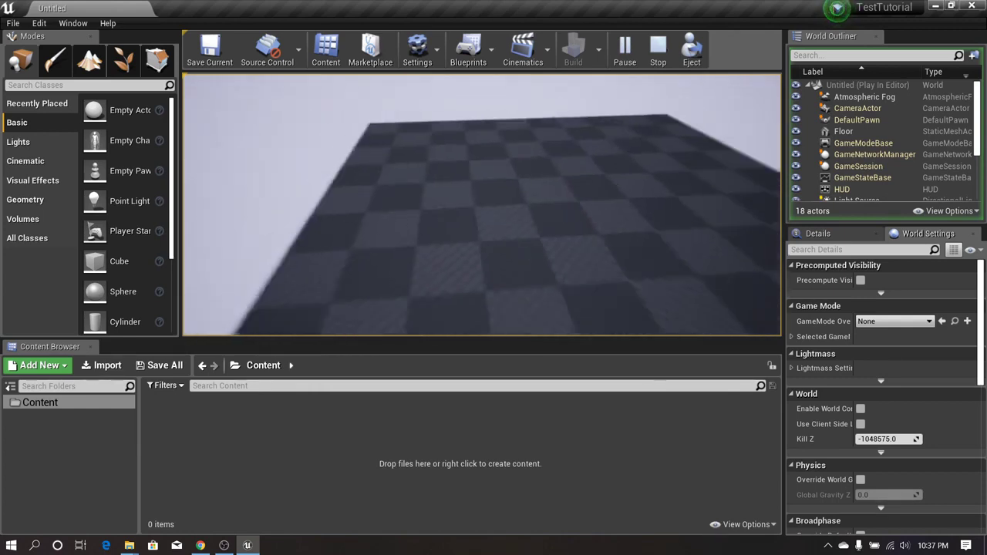
key(w)
key(d)
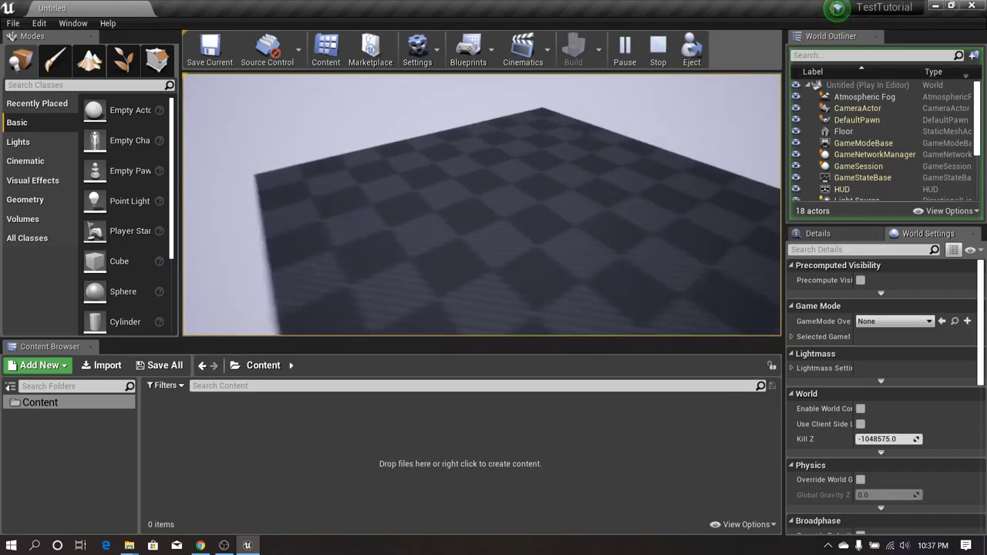
key(w)
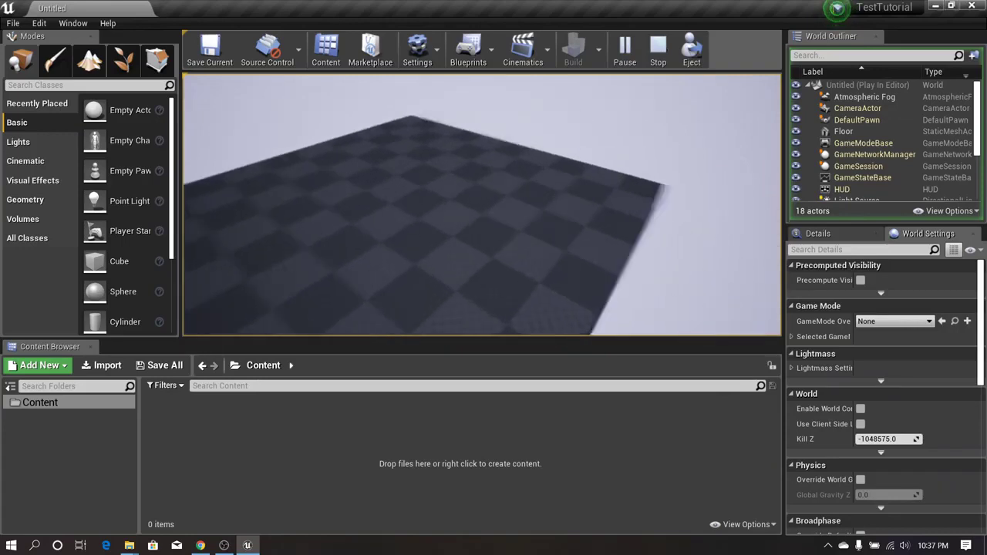
key(a)
key(s)
key(w)
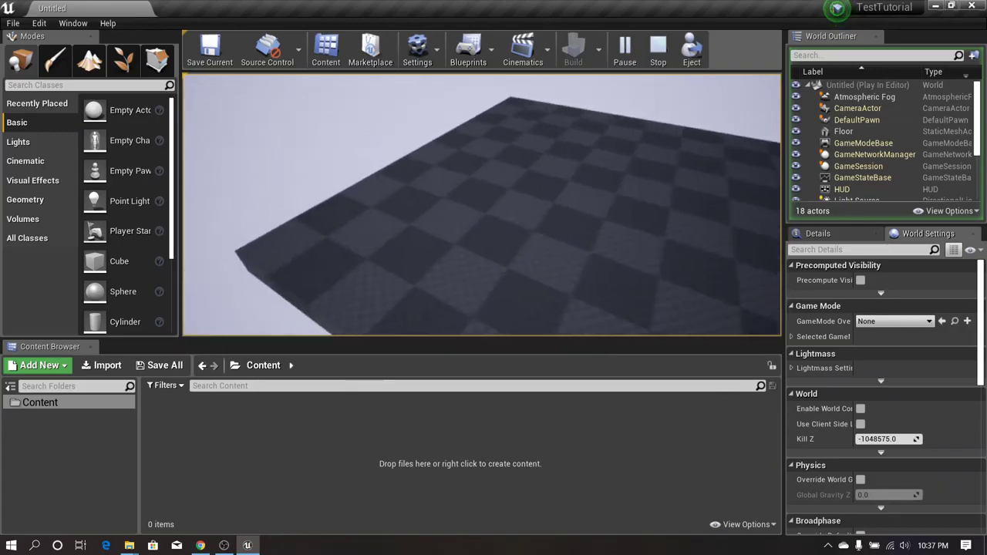
key(d)
key(s)
key(w)
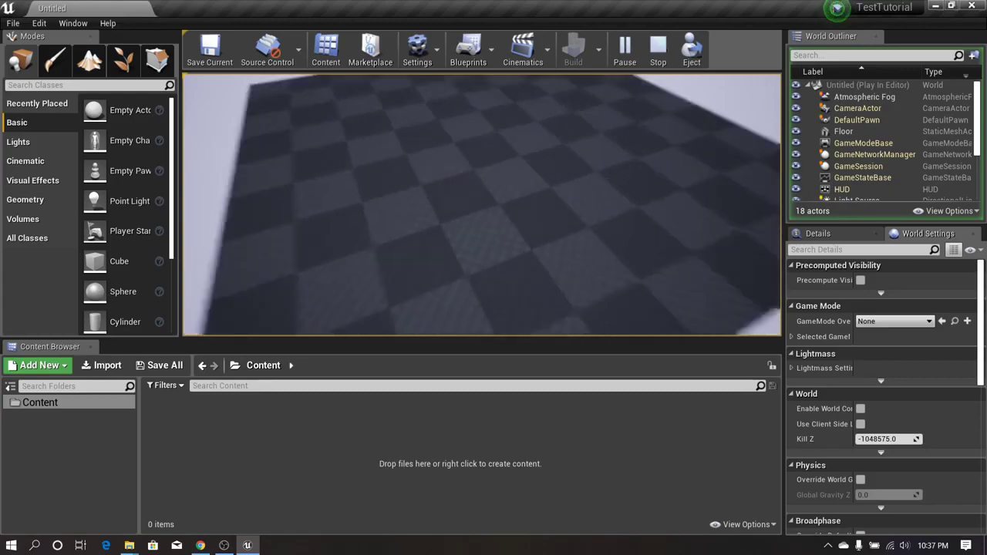
key(s)
key(a)
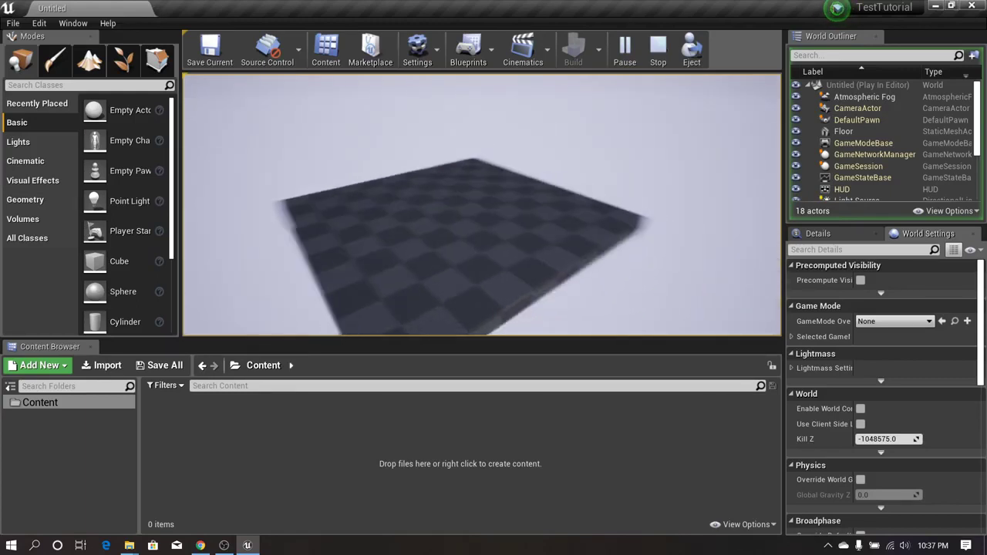
key(w)
key(s)
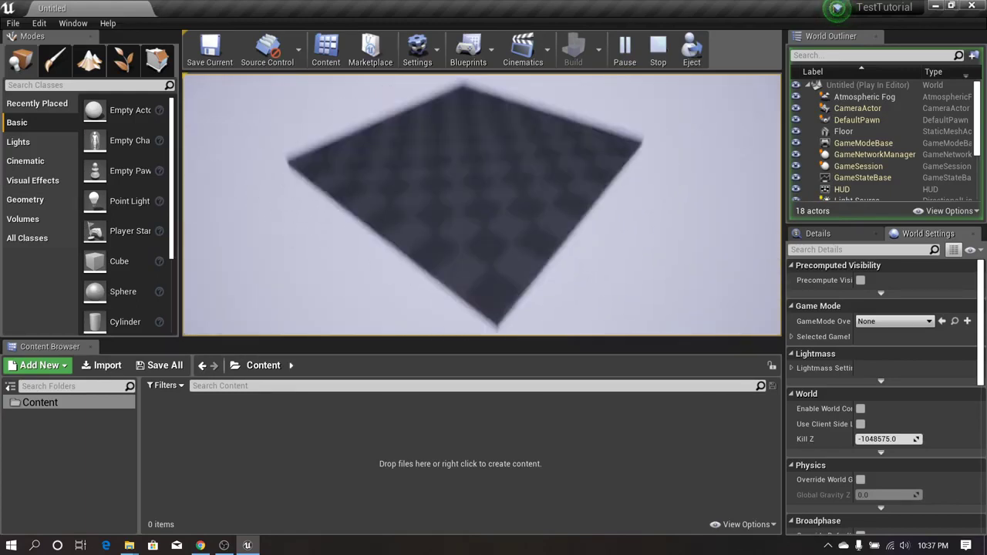
key(w)
key(Escape)
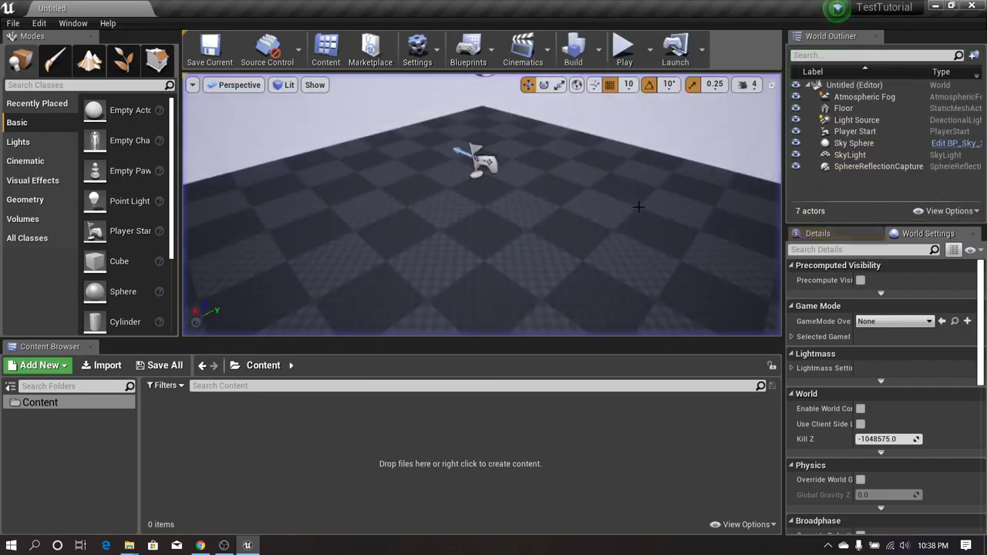
Enlarge the viewport slightly by narrowing the World Outliner and Details area and lowering the Content Browser's upper boundary.
key(w)
right_drag(493, 205, 413, 217)
key(d)
key(s)
key(w)
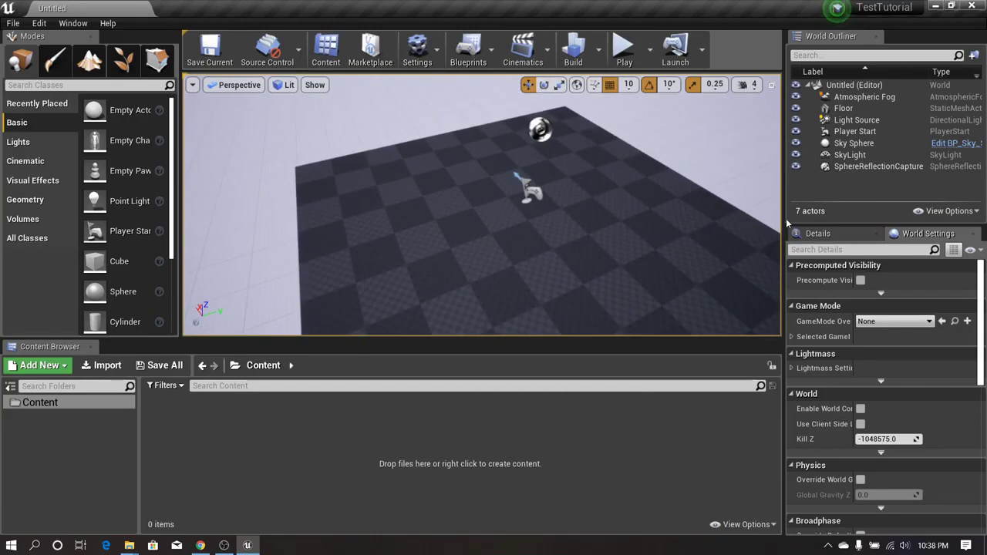
drag(784, 222, 789, 222)
drag(705, 339, 705, 356)
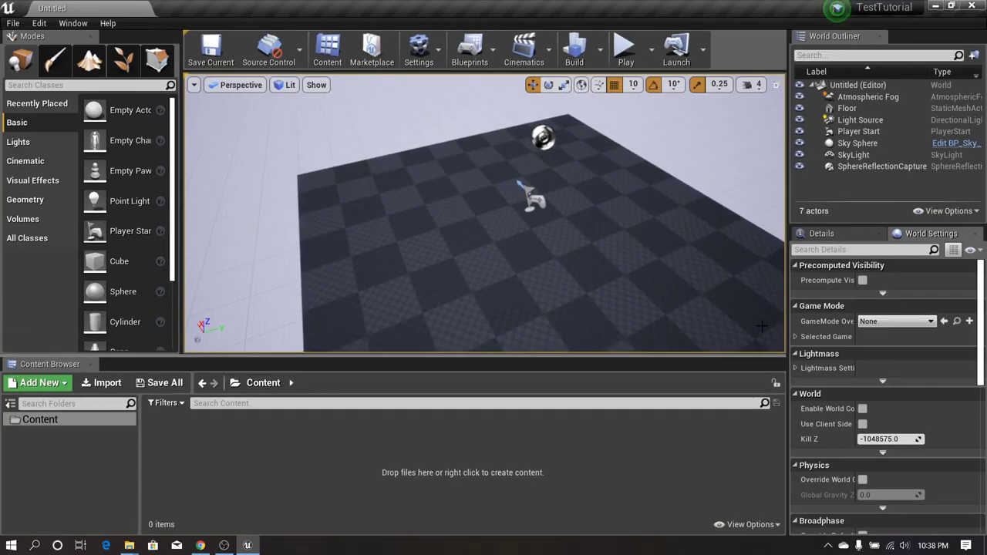
drag(788, 310, 795, 311)
drag(714, 356, 714, 360)
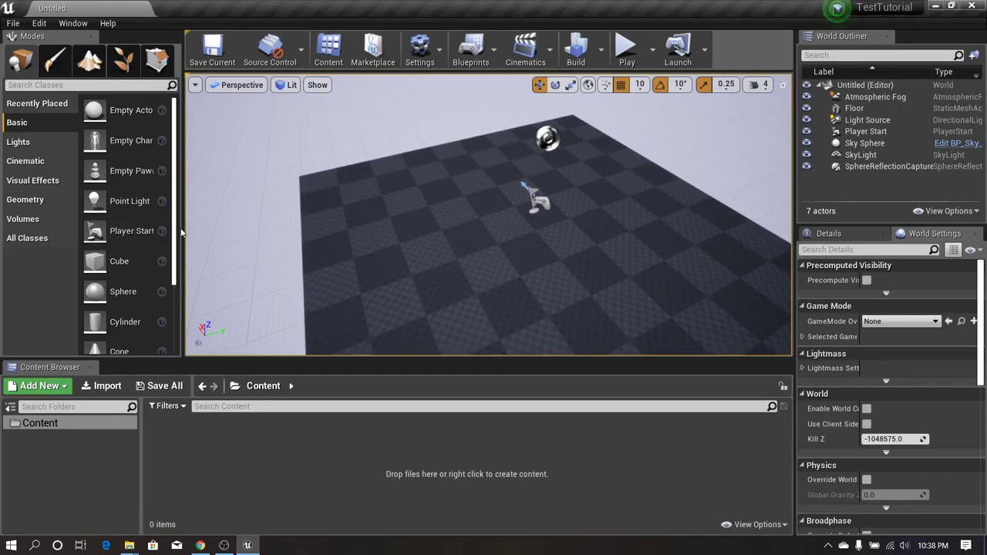
drag(182, 228, 181, 228)
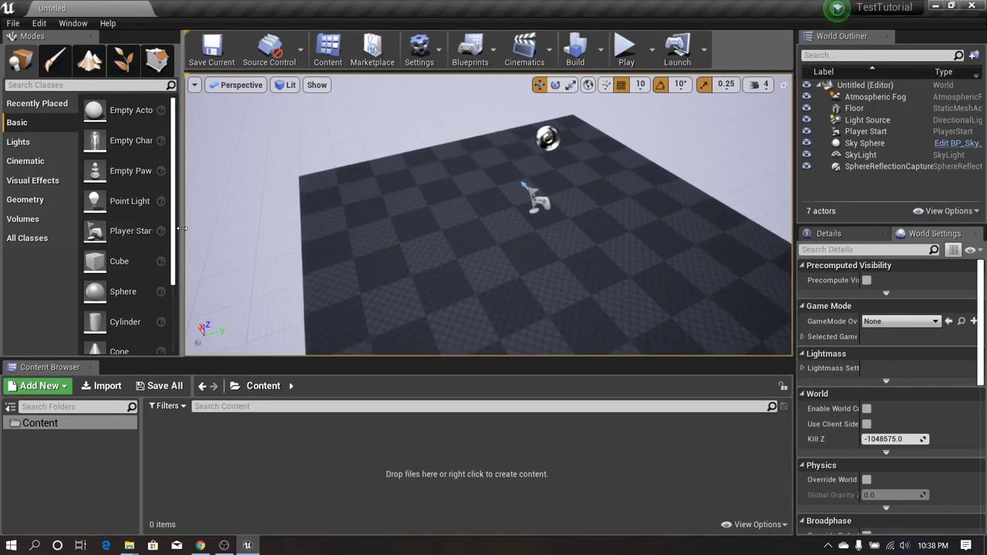
right_drag(405, 218, 441, 229)
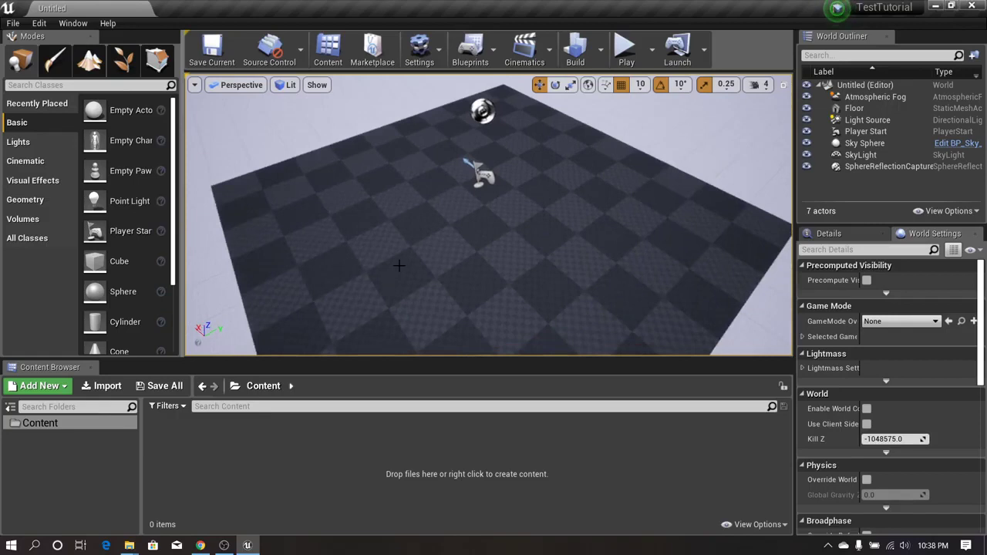
Switch to the Mixamo site in Chrome, examine its address and character list, and inspect the Remy character from the front.
click(200, 545)
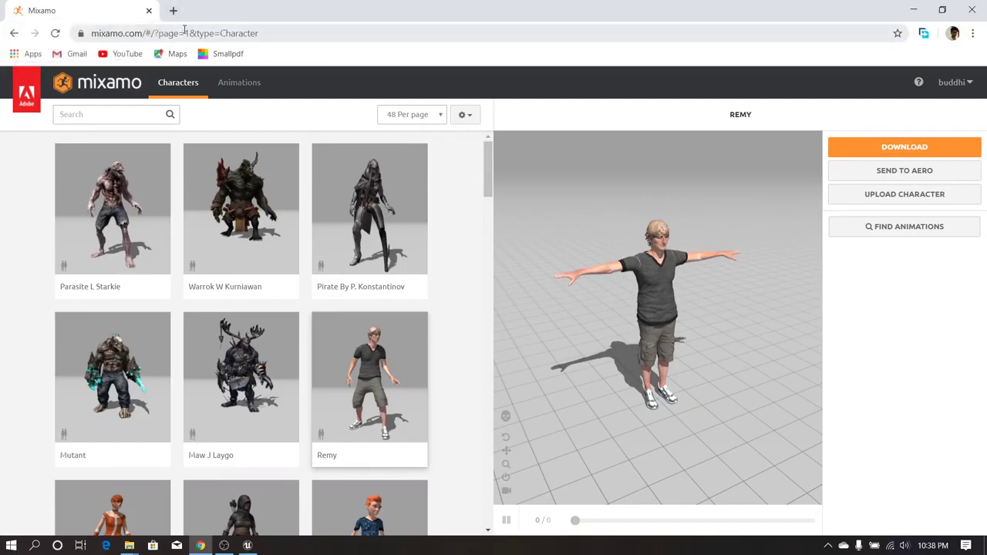
click(125, 34)
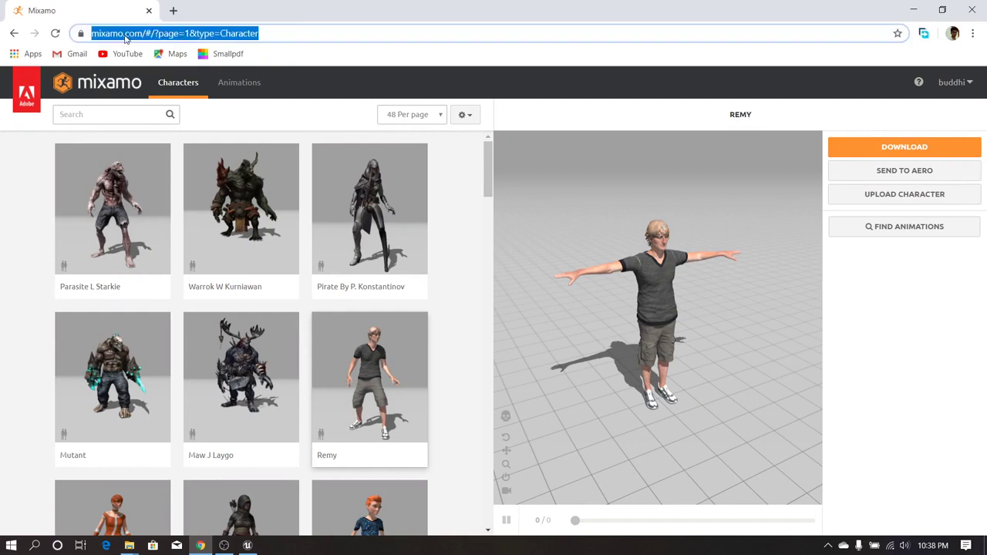
click(322, 29)
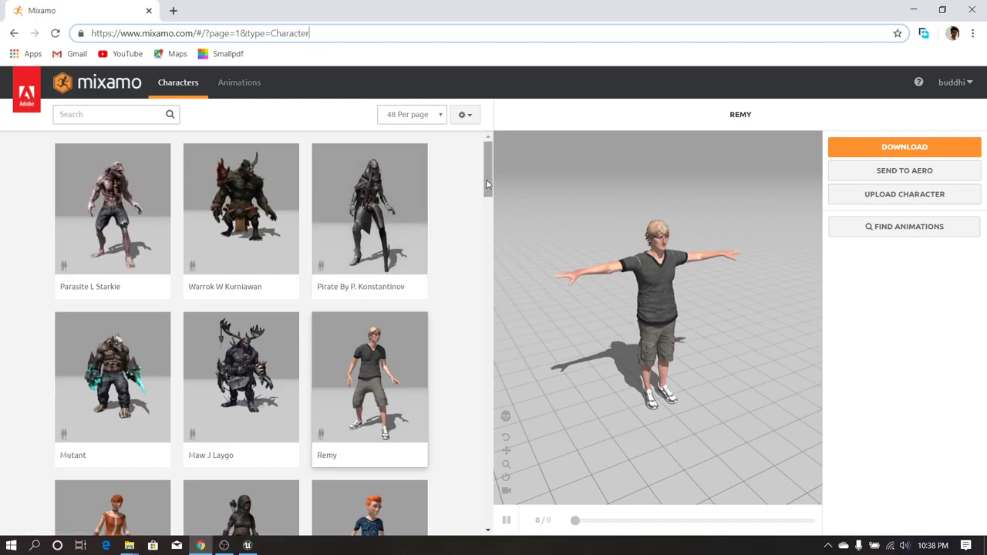
mouse_move(486, 186)
mouse_down()
mouse_move(492, 239)
mouse_move(488, 201)
mouse_up()
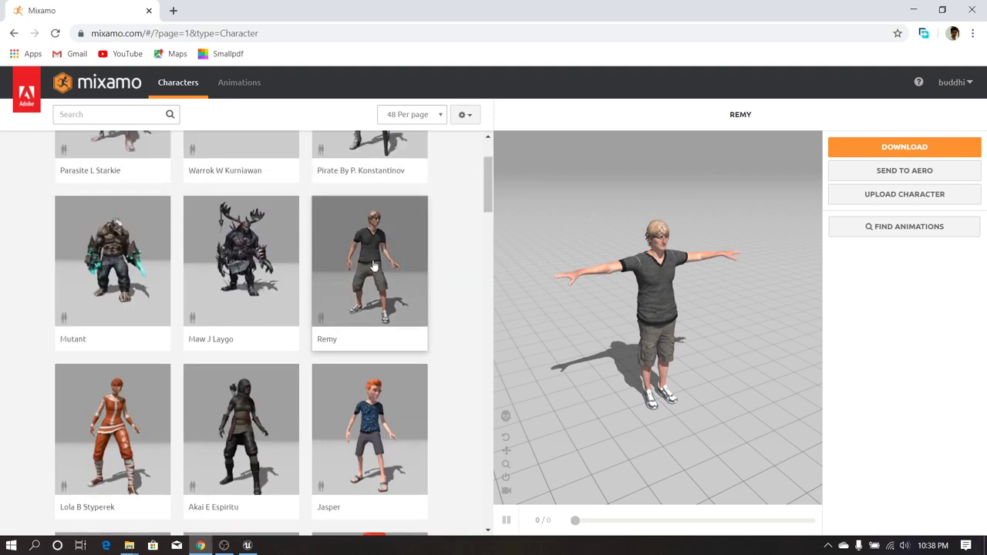
drag(494, 209, 493, 196)
drag(674, 267, 640, 251)
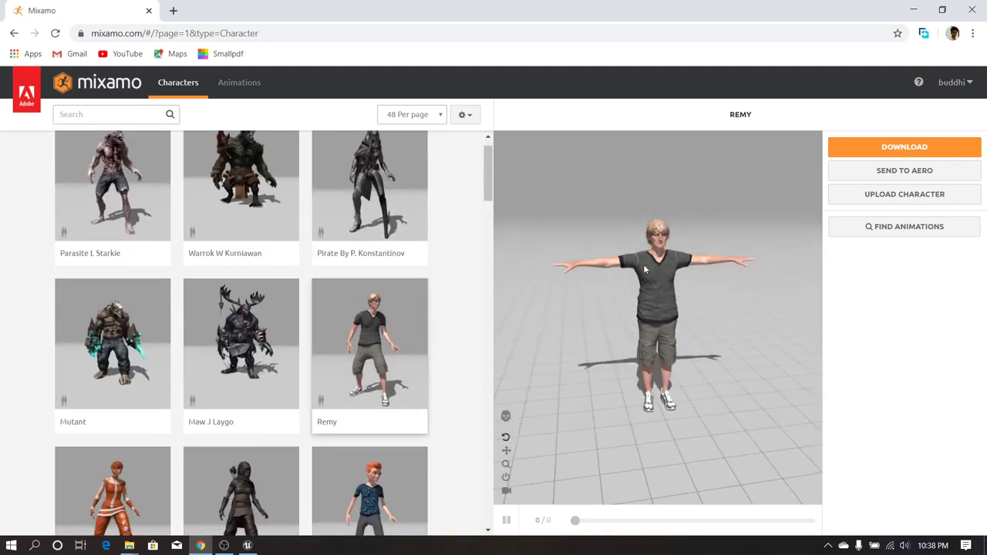
Download the Remy character as FBX in T-pose, saving remy.fbx to the Desktop with Free Download Manager, and minimize the download manager.
click(893, 150)
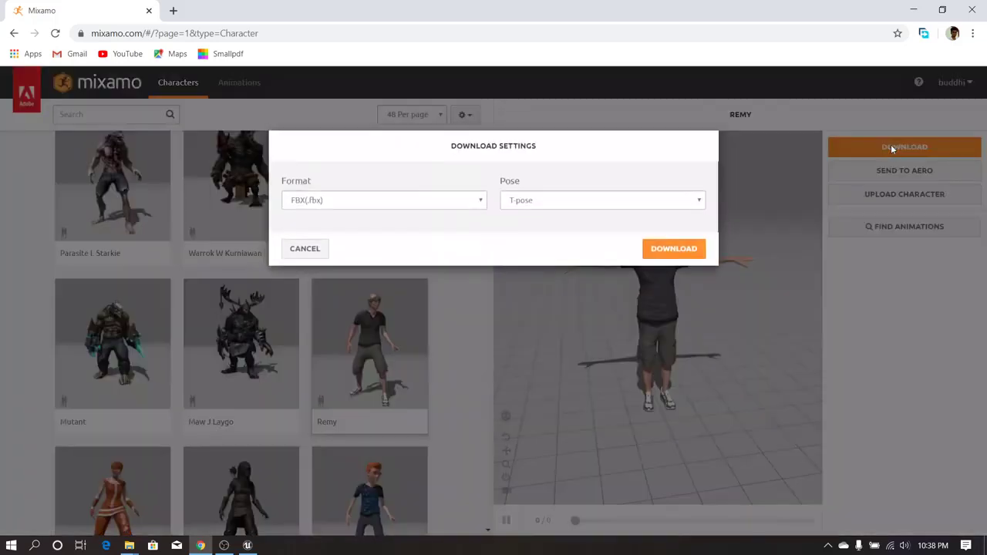
click(687, 248)
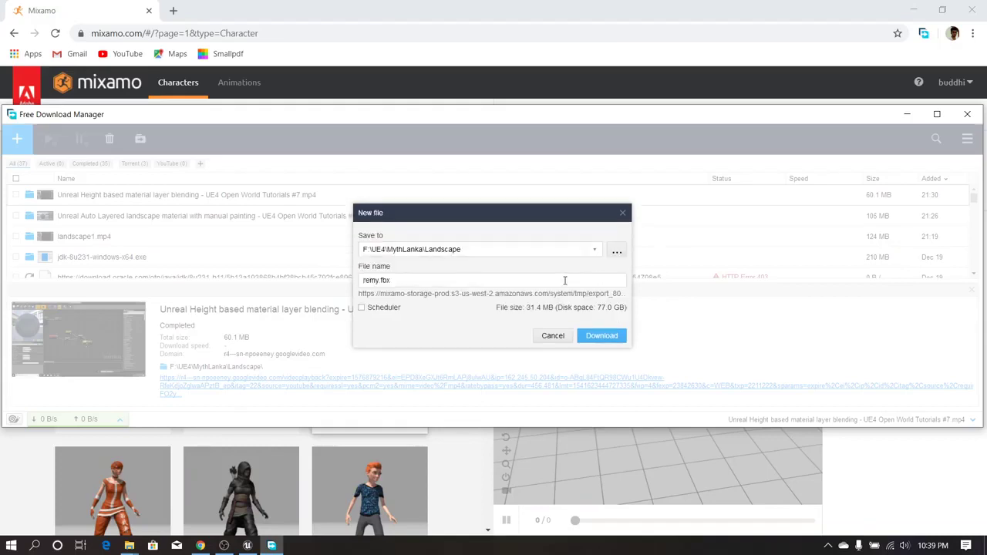
click(616, 251)
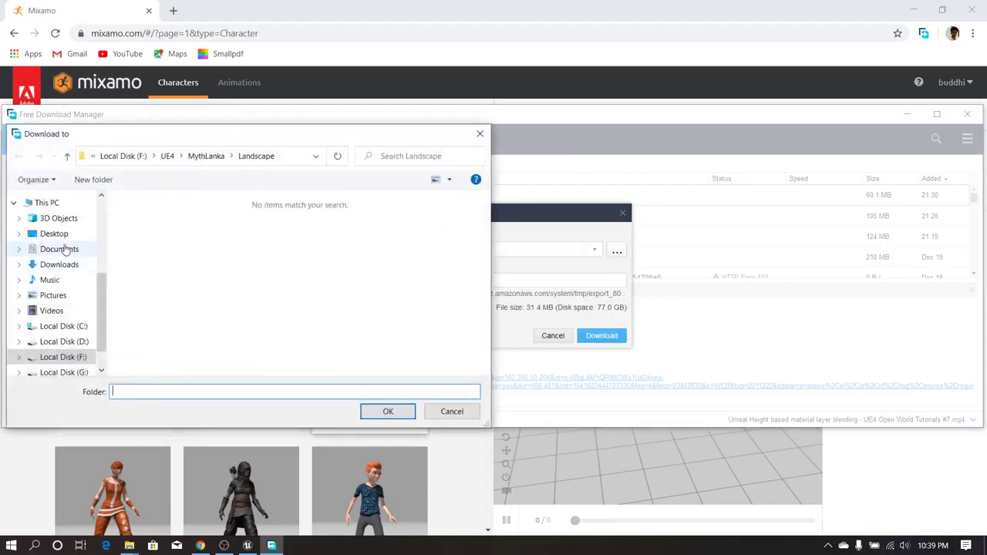
click(58, 235)
drag(363, 133, 483, 111)
drag(284, 311, 489, 366)
click(566, 383)
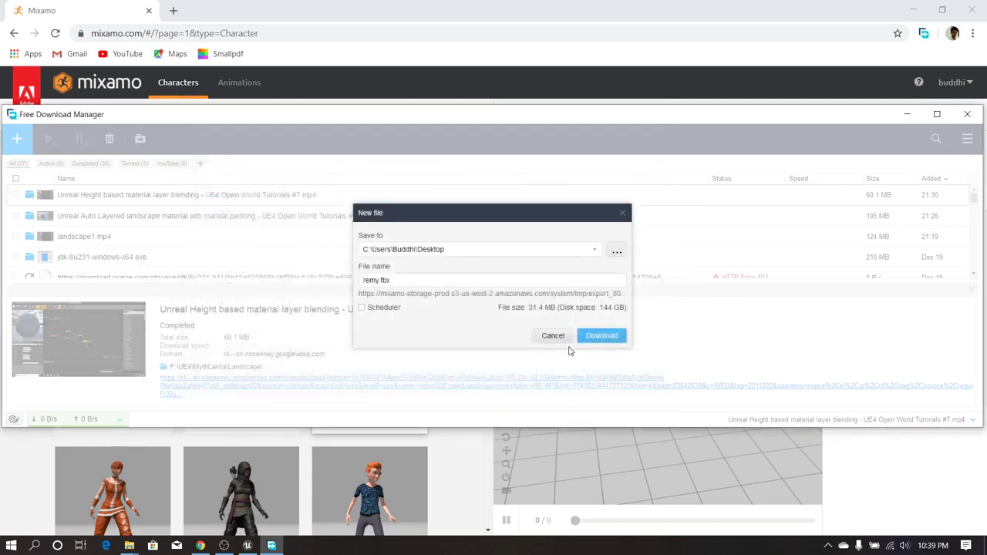
click(595, 341)
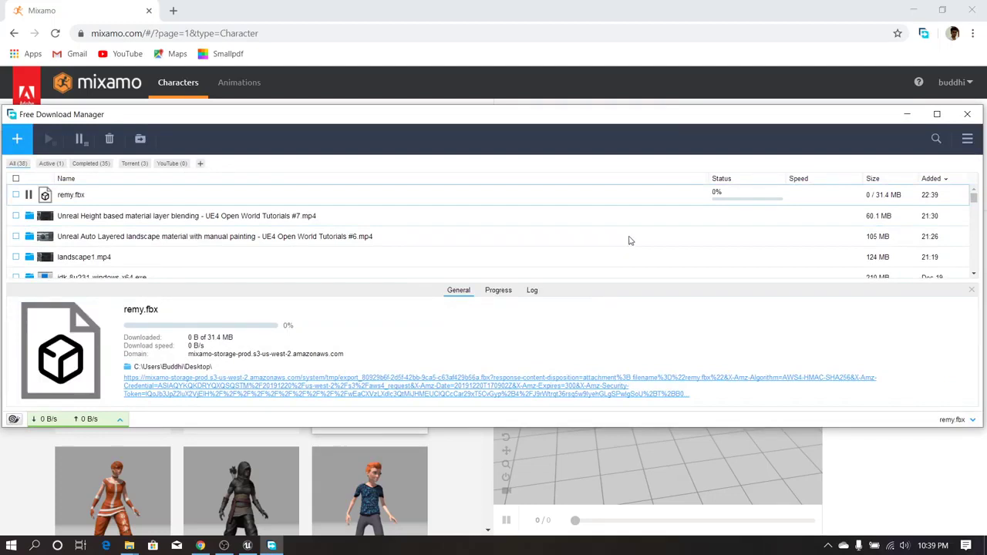
click(907, 114)
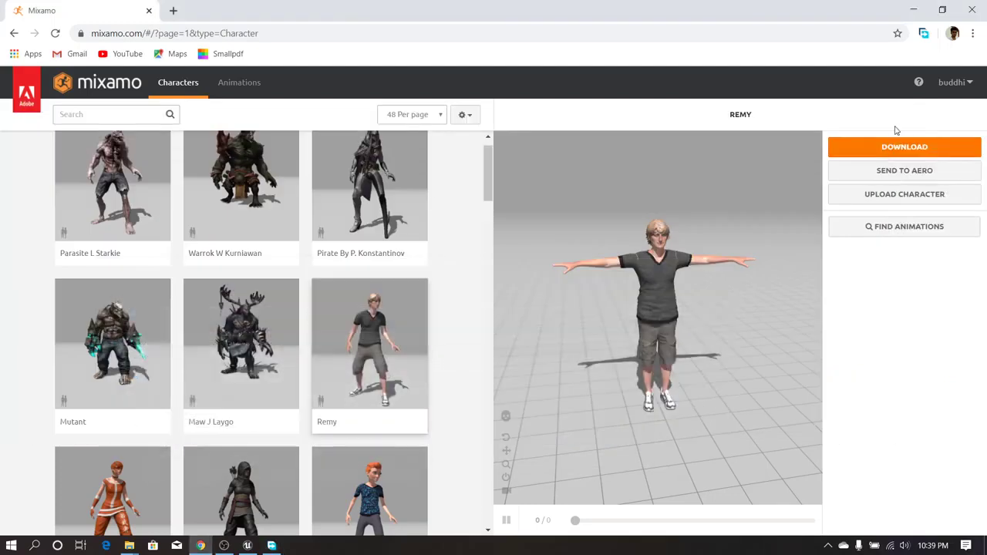
scroll(492, 175, up, 1)
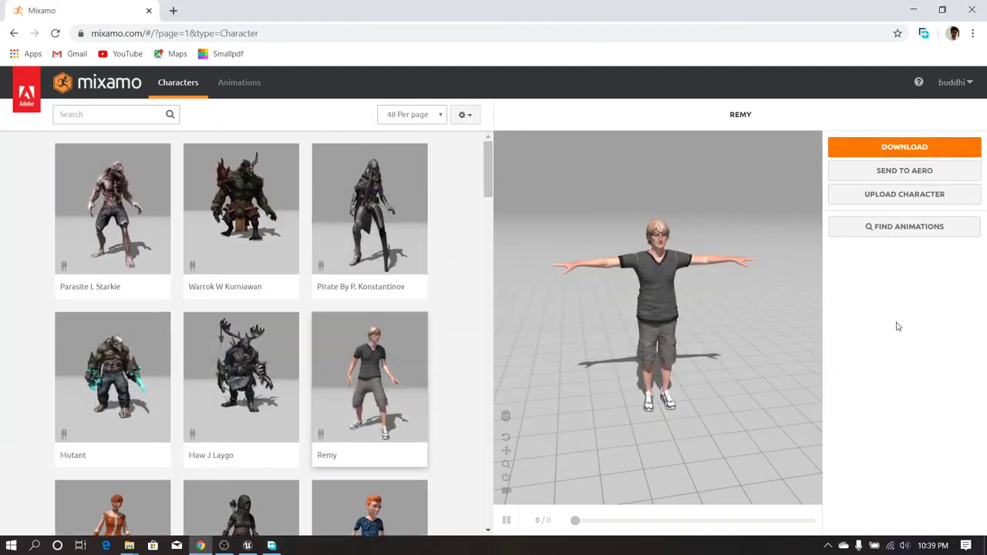
scroll(488, 173, down, 1)
scroll(488, 173, up, 1)
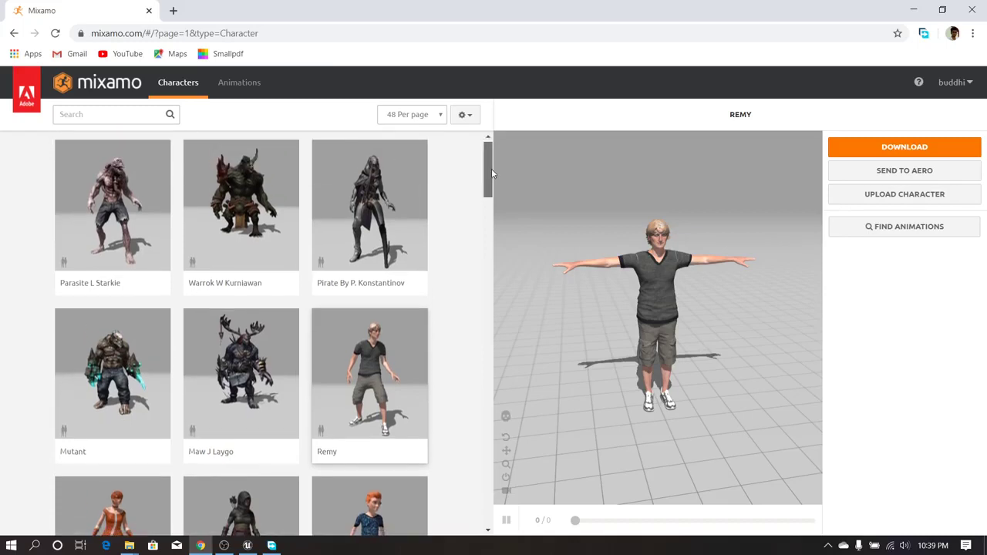
Switch to Unreal Editor, play the level in the viewport, fly the default pawn back and forth over the floor, and stop playing.
click(911, 9)
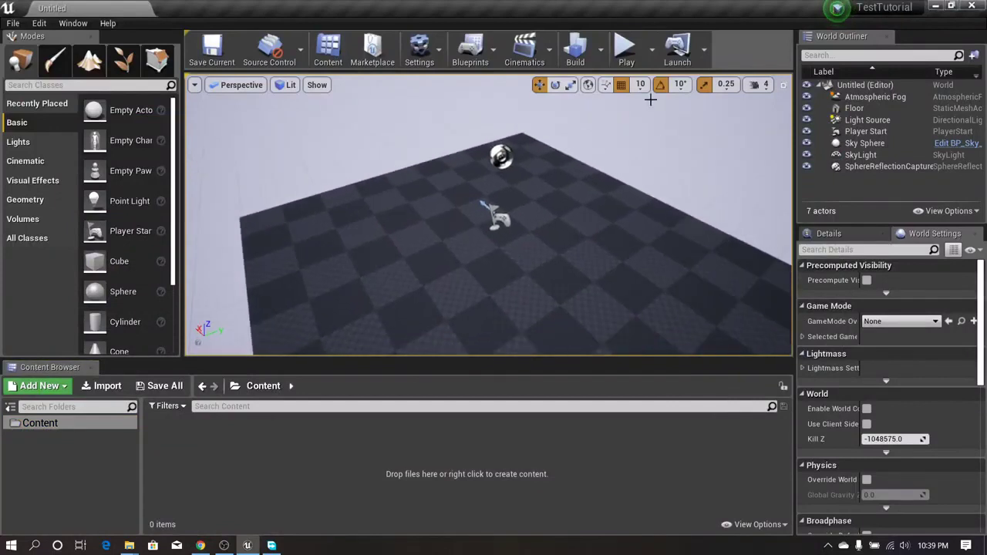
click(626, 51)
click(580, 155)
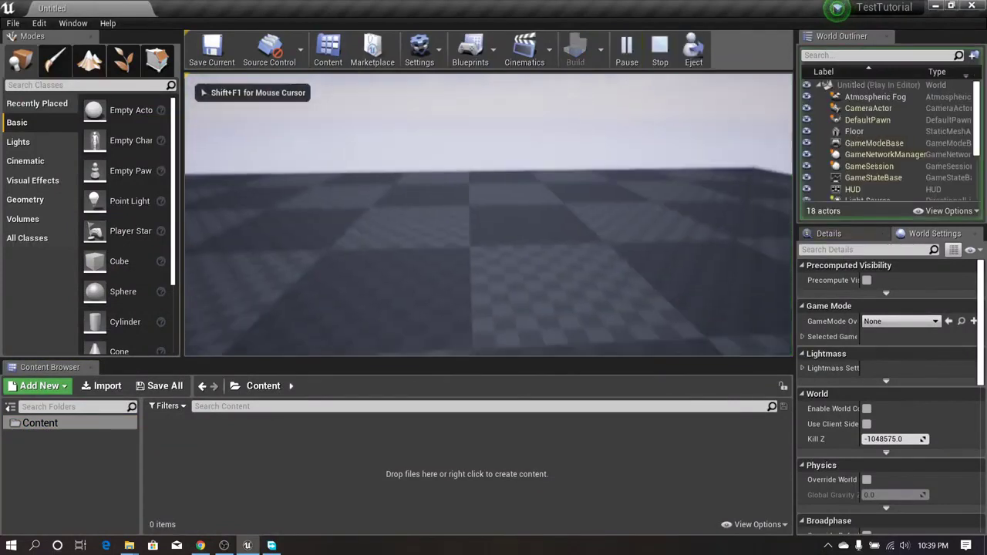
key(s)
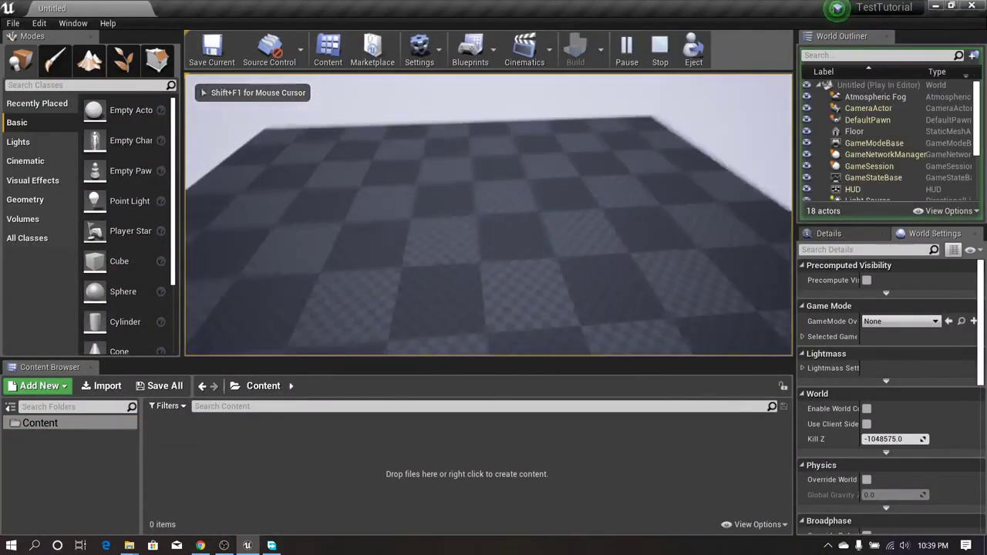
key(s)
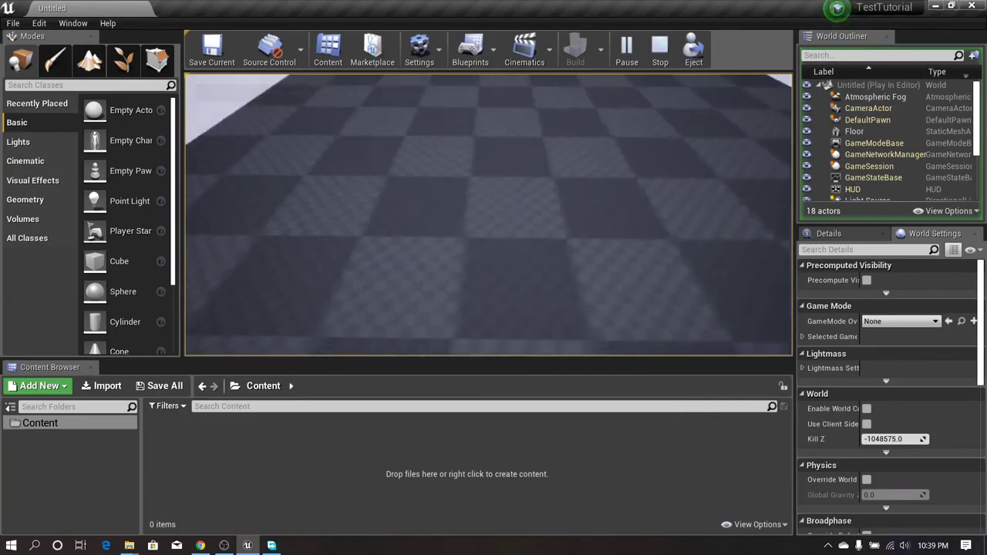
key(w)
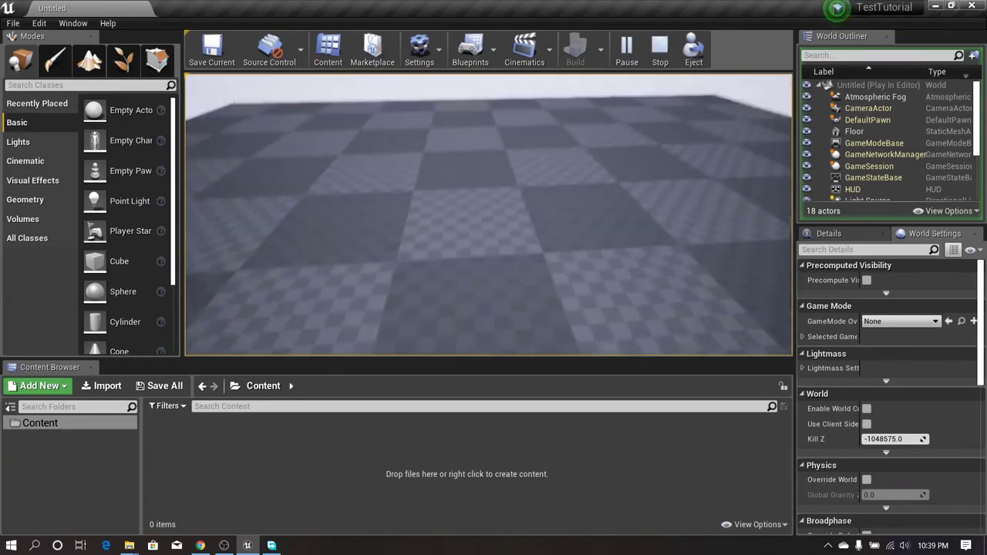
key(s)
key(d)
key(w)
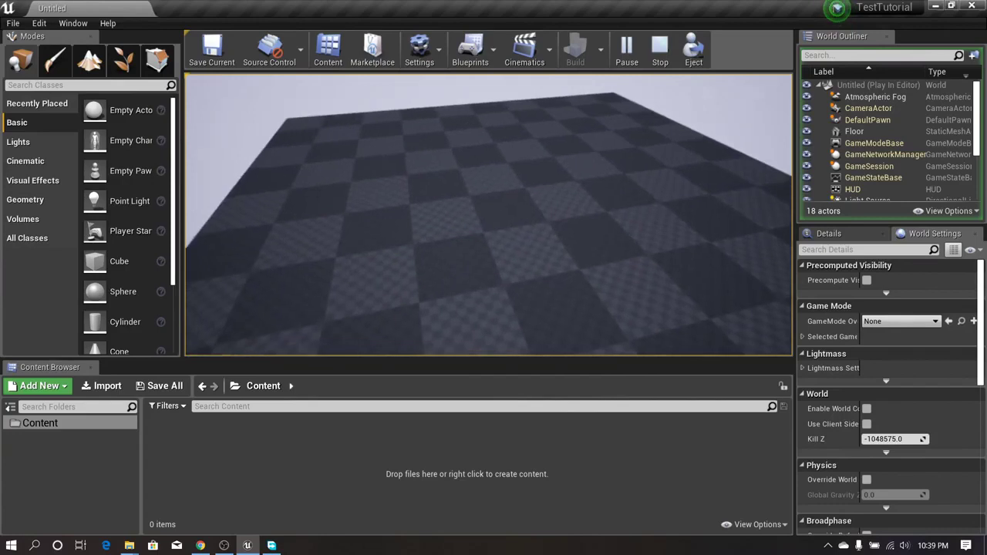
key(s)
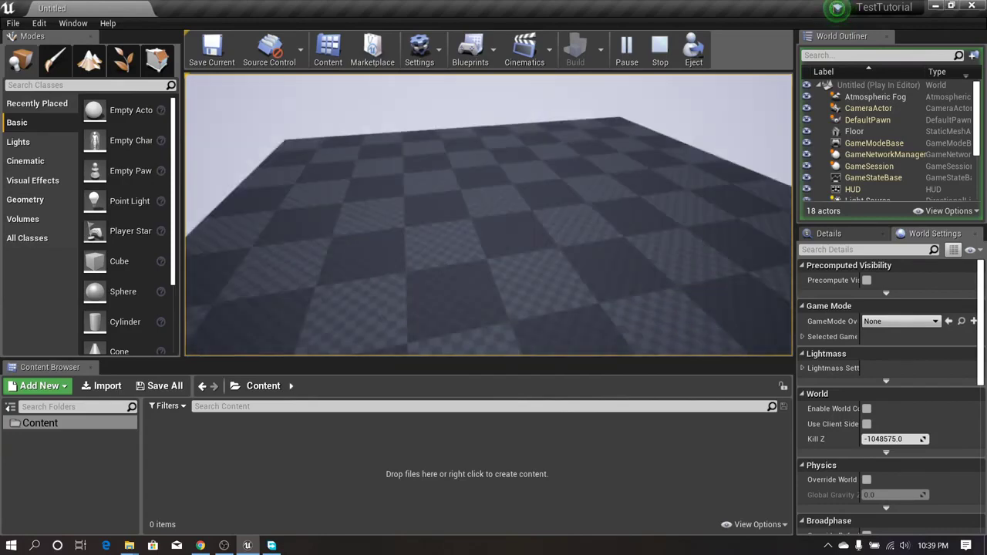
key(w)
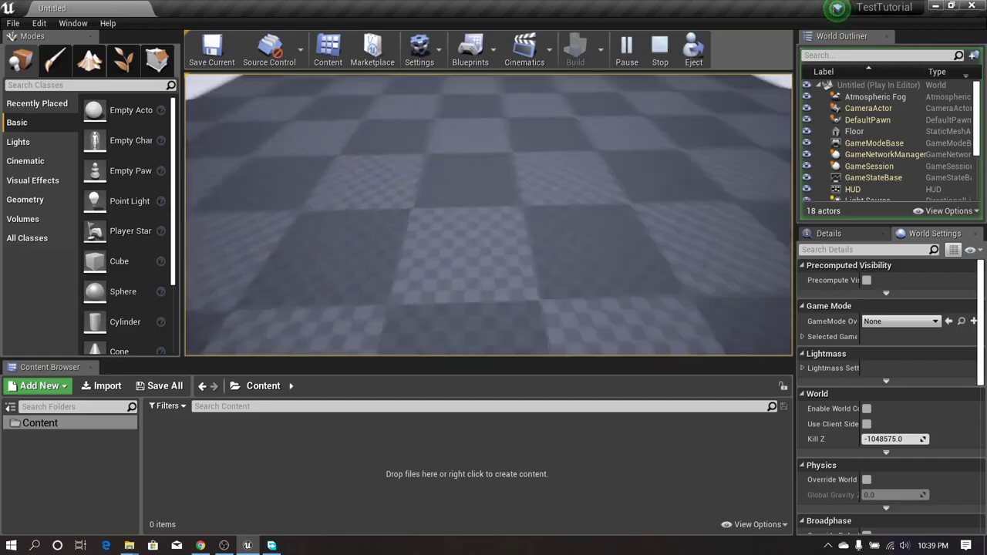
key(s)
key(s)
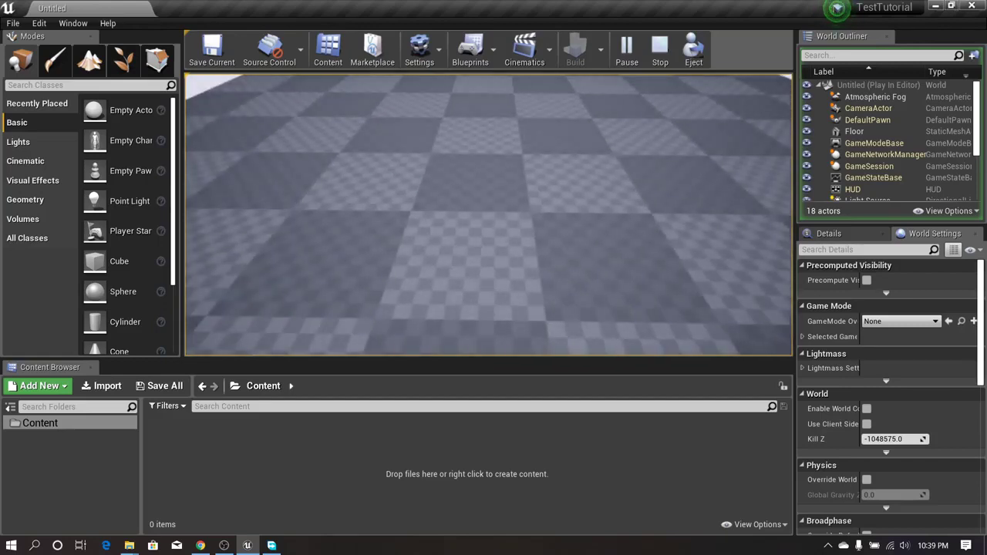
key(s)
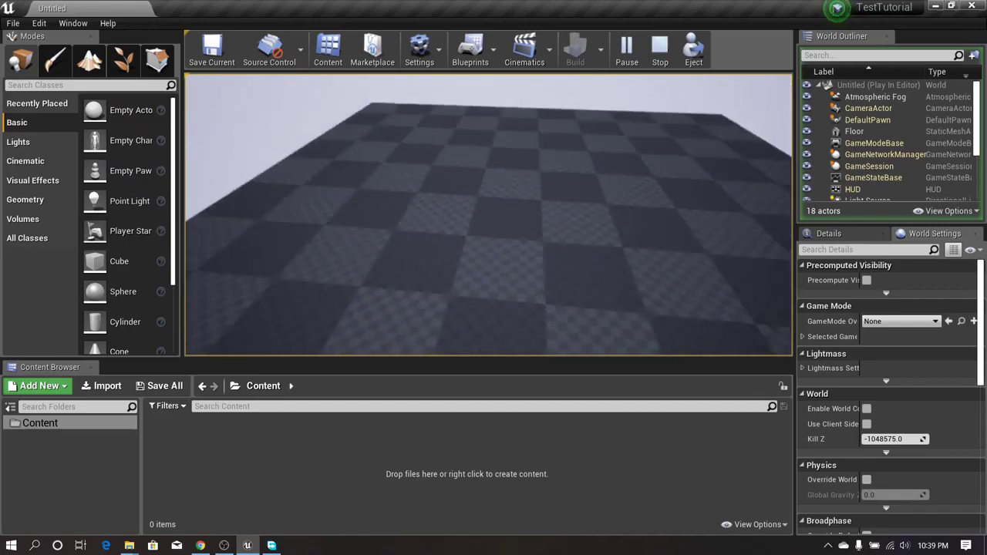
key(w)
key(s)
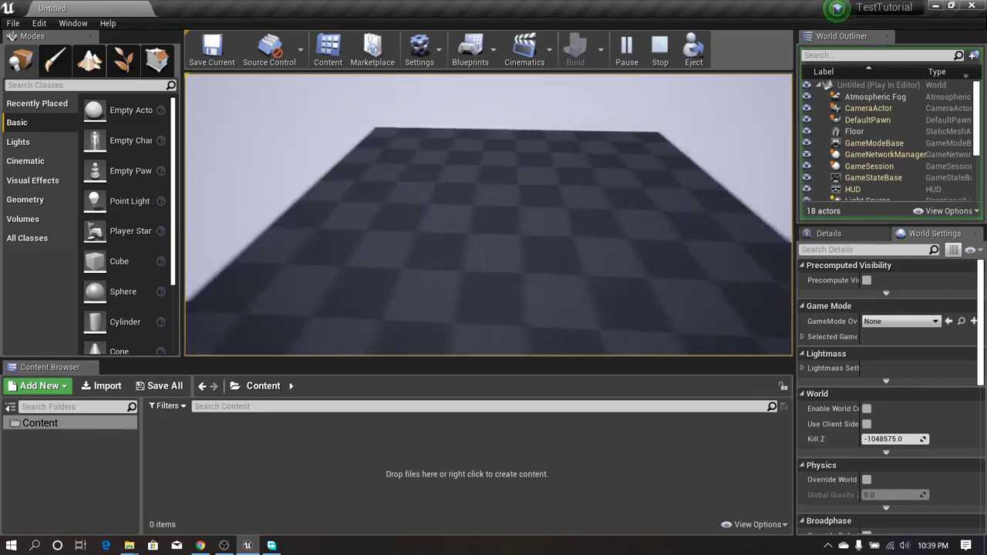
key(w)
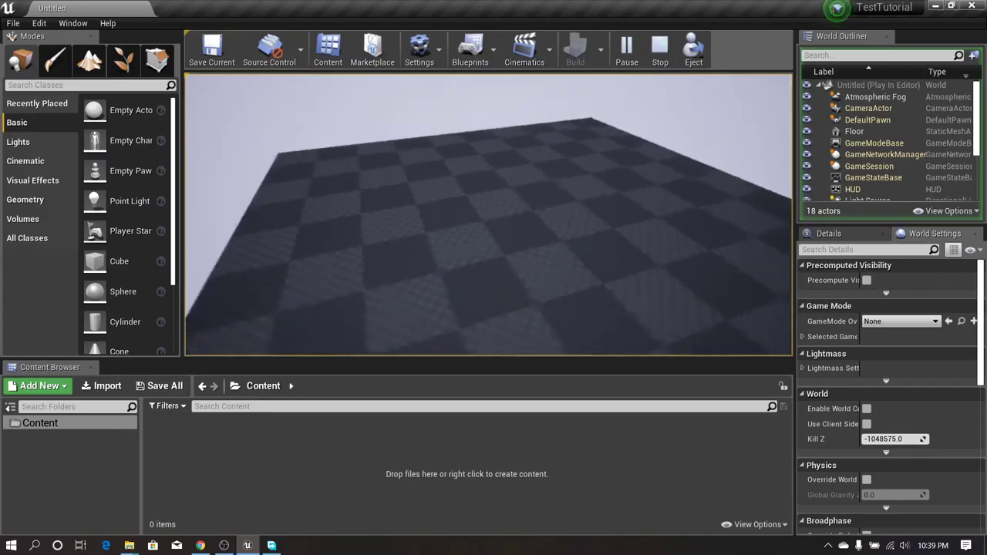
key(w)
key(d)
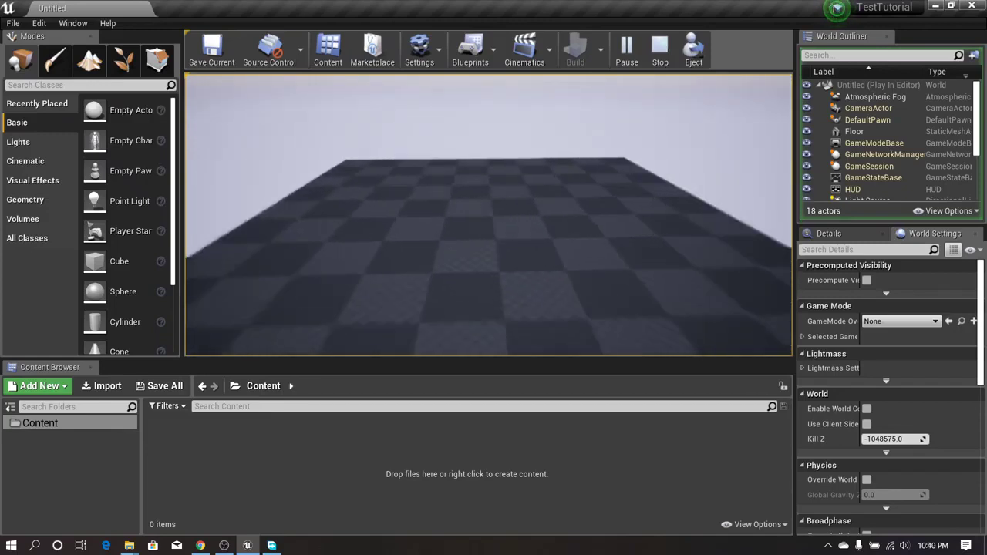
key(w)
key(s)
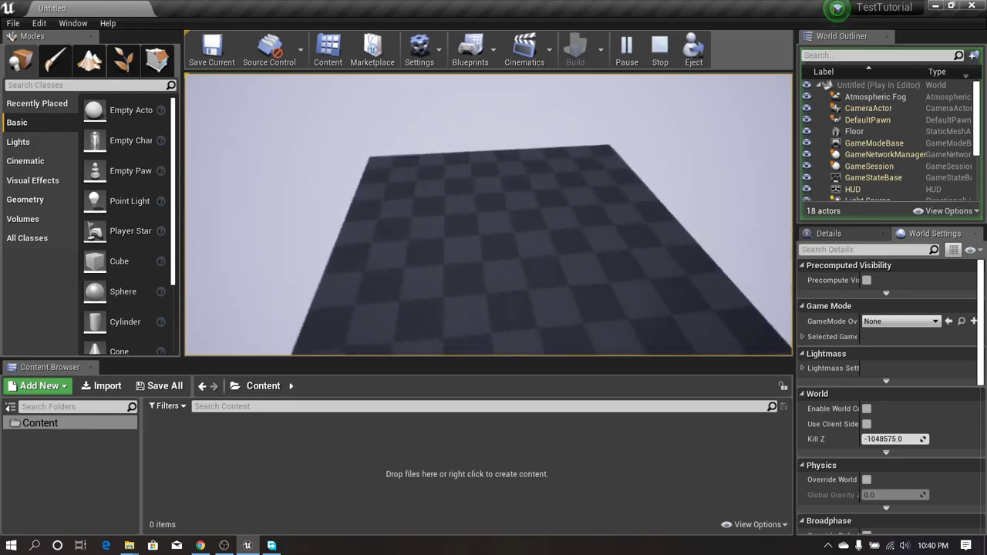
key(shift+F1)
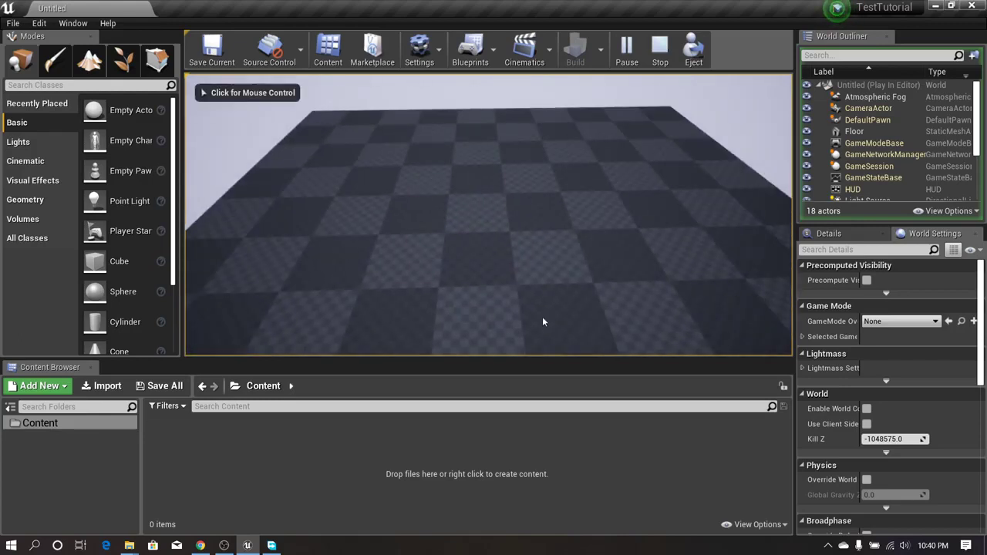
click(659, 48)
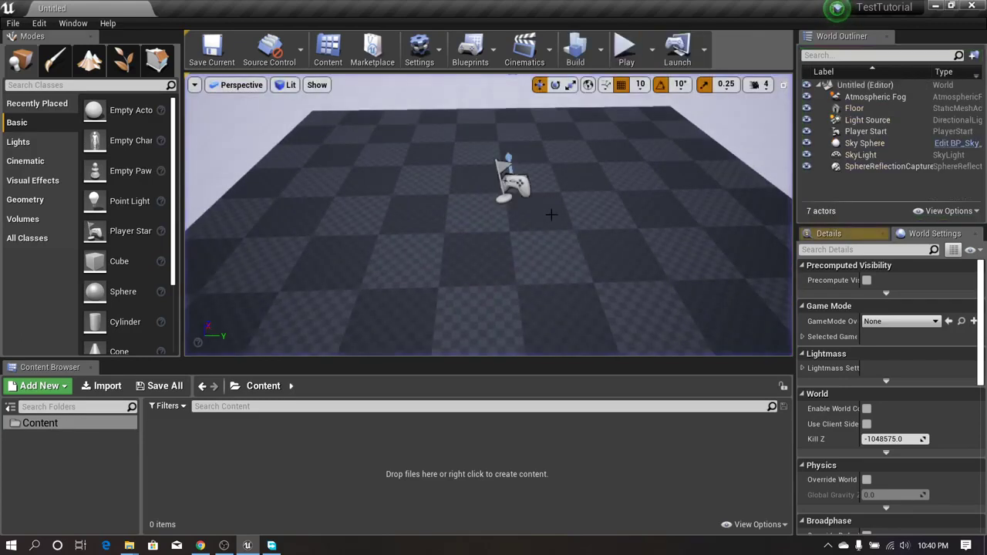
right_drag(489, 216, 520, 224)
Return to the Mixamo site in Chrome and search its animations for "idle".
click(200, 546)
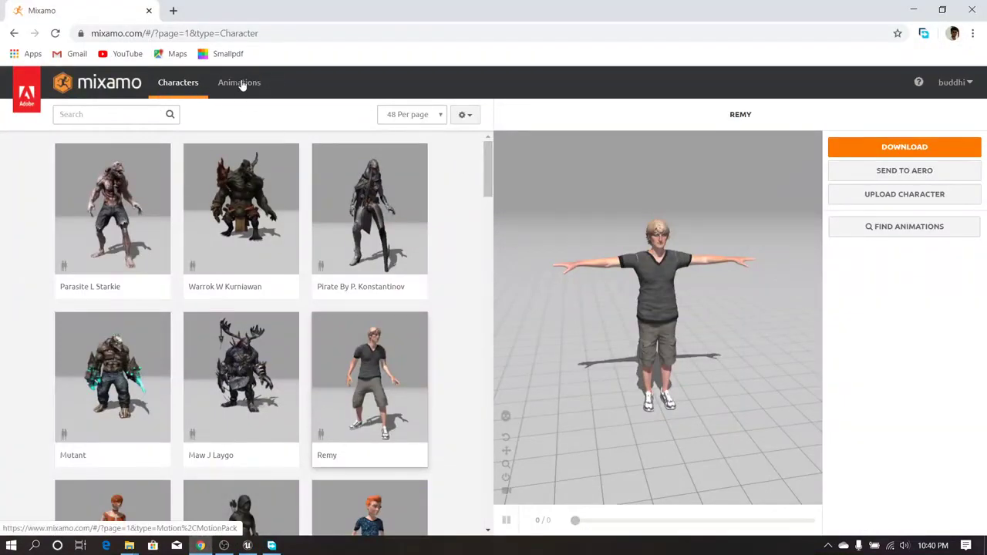
click(239, 82)
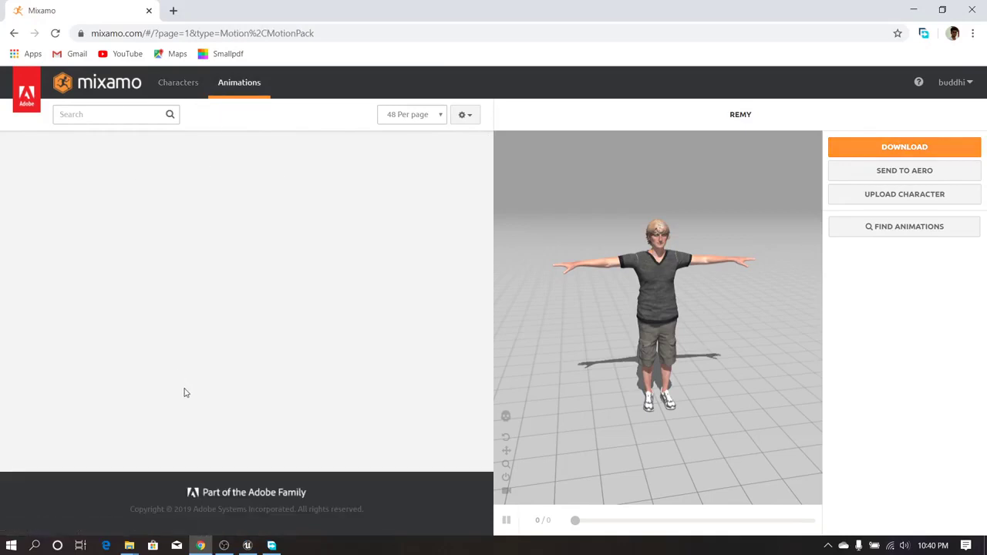
click(90, 121)
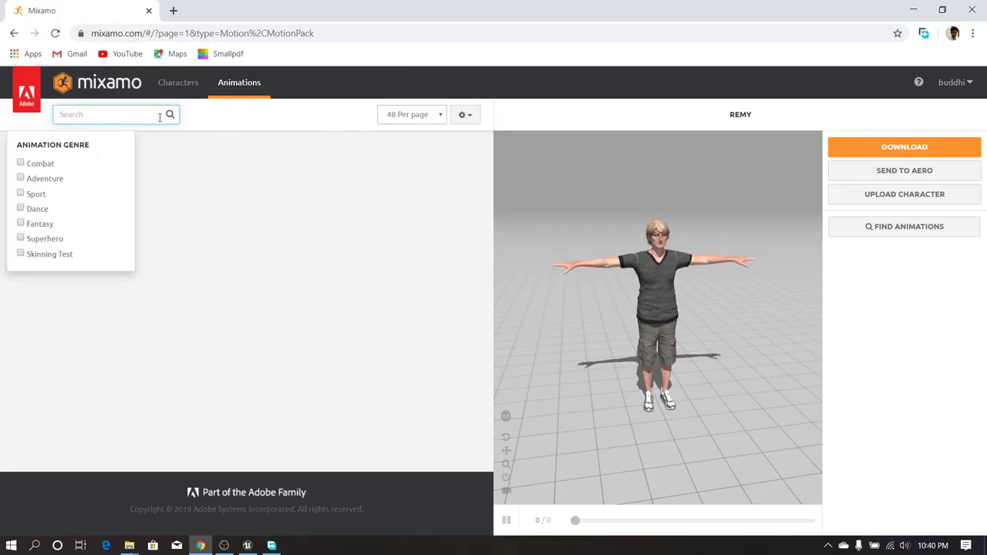
click(133, 115)
key(Return)
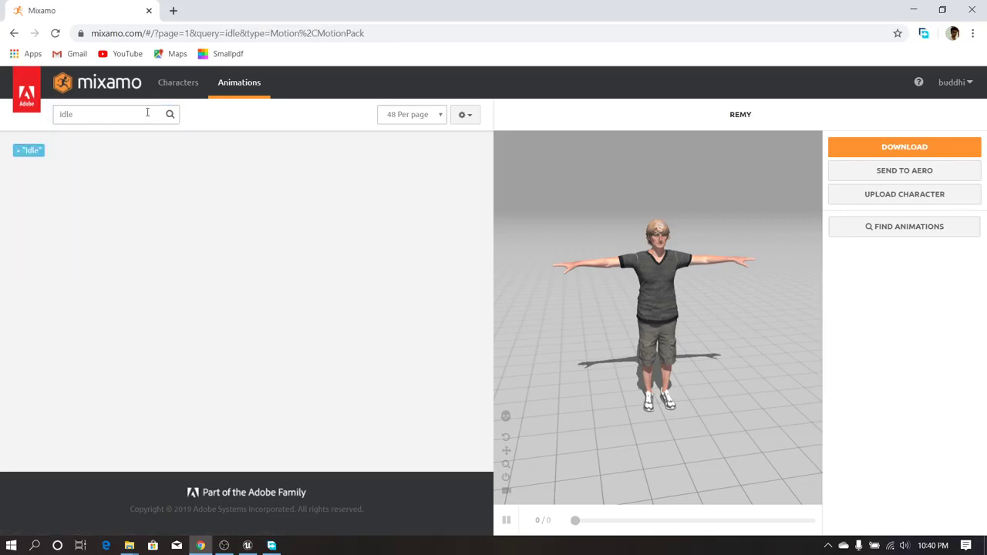
click(141, 114)
click(172, 114)
click(21, 164)
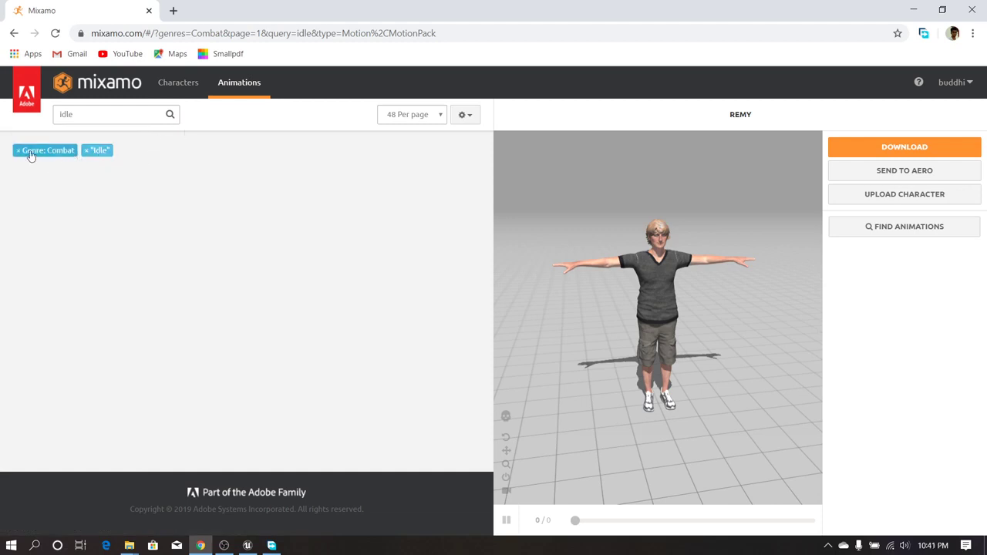
click(19, 152)
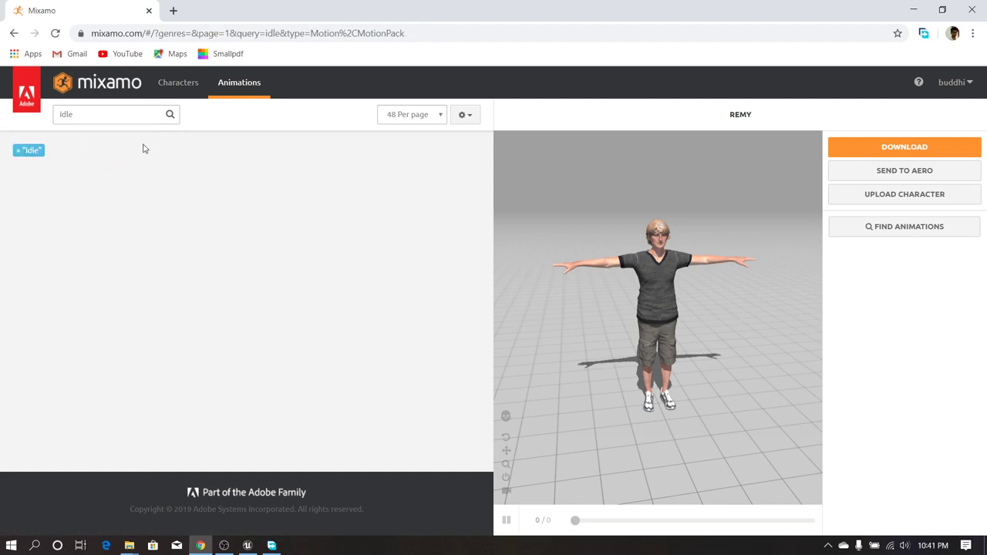
click(249, 546)
click(200, 545)
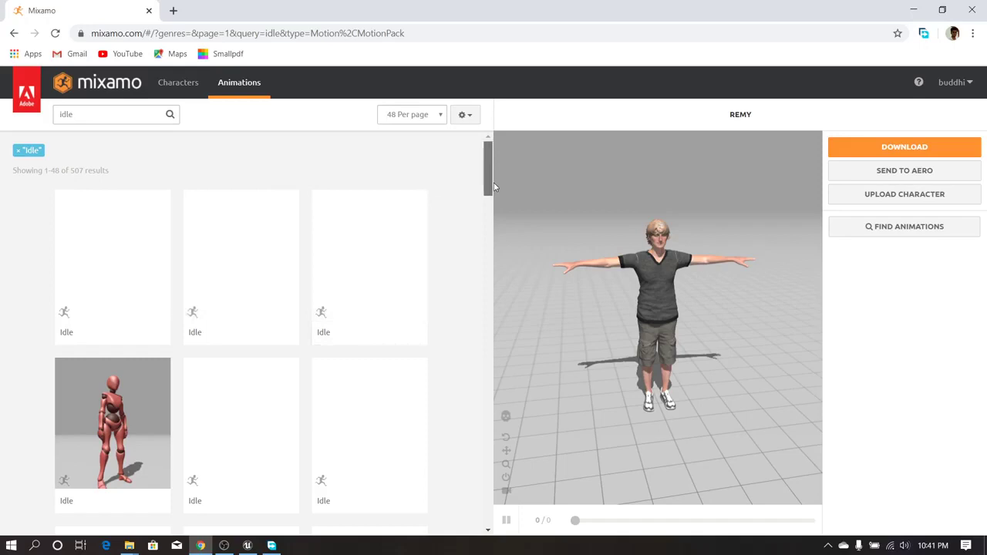
Browse the idle animation results and apply the second Idle animation, shown on a blue mannequin, to Remy.
drag(492, 184, 492, 175)
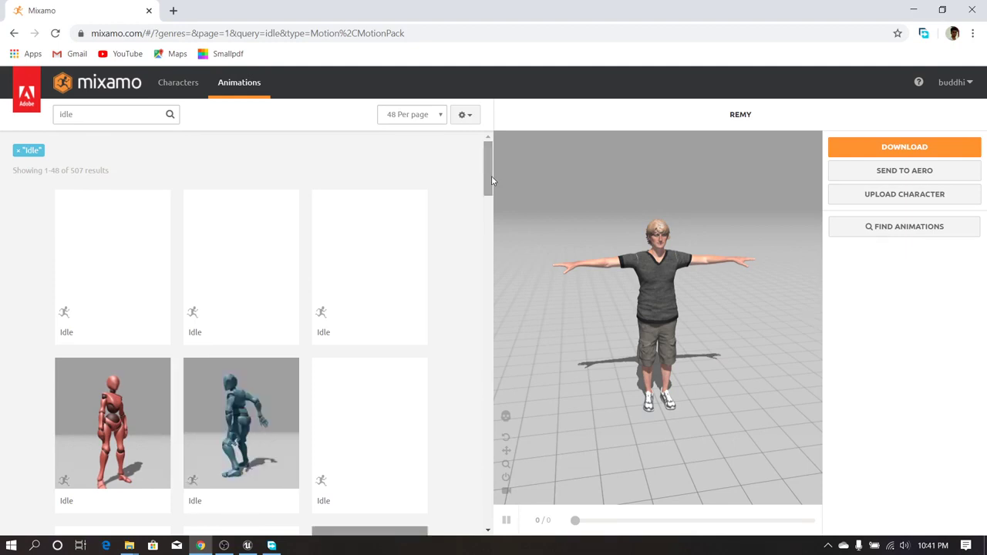
mouse_move(491, 176)
mouse_down()
mouse_move(491, 194)
mouse_move(491, 181)
mouse_up()
drag(79, 115, 54, 115)
click(230, 128)
mouse_move(486, 176)
mouse_down()
mouse_move(486, 223)
mouse_move(490, 174)
mouse_up()
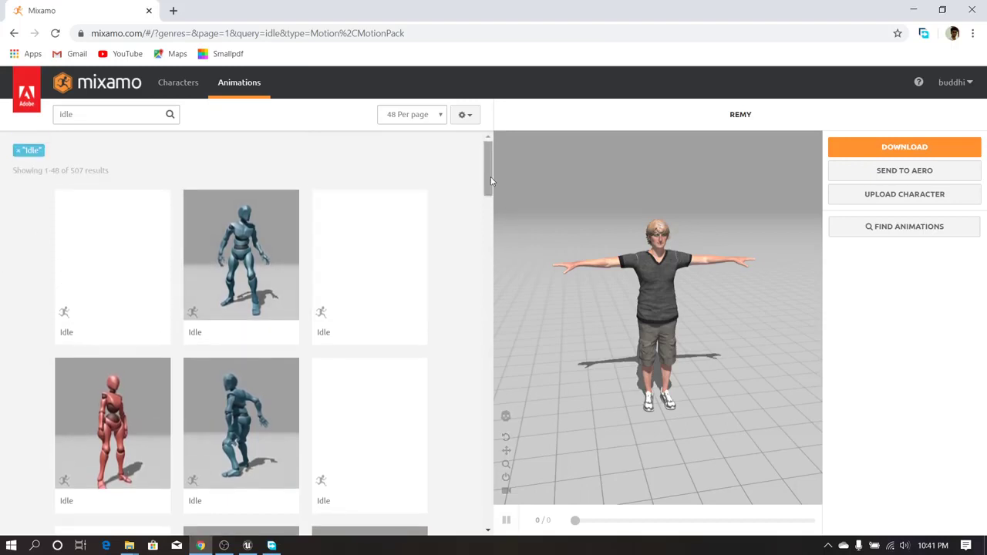
drag(490, 178, 489, 183)
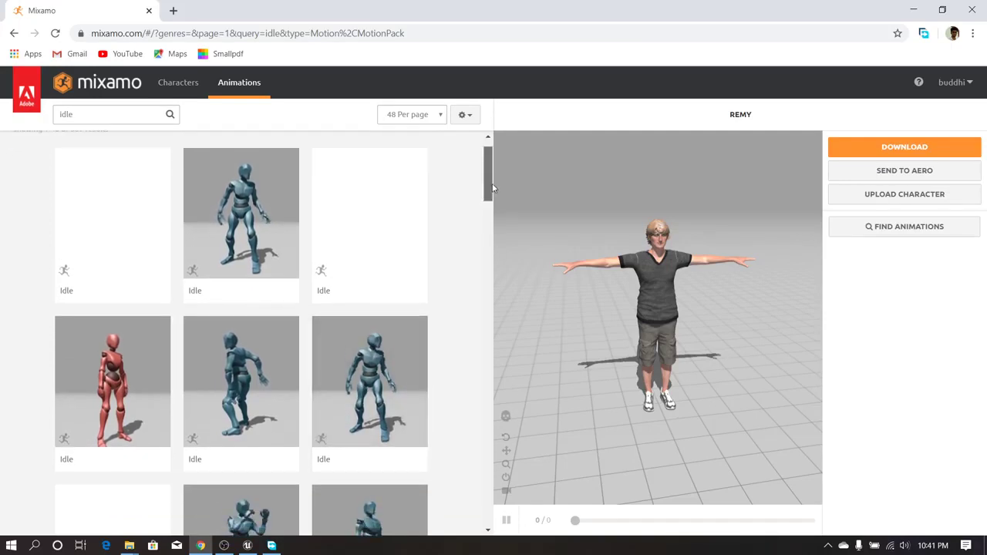
click(255, 204)
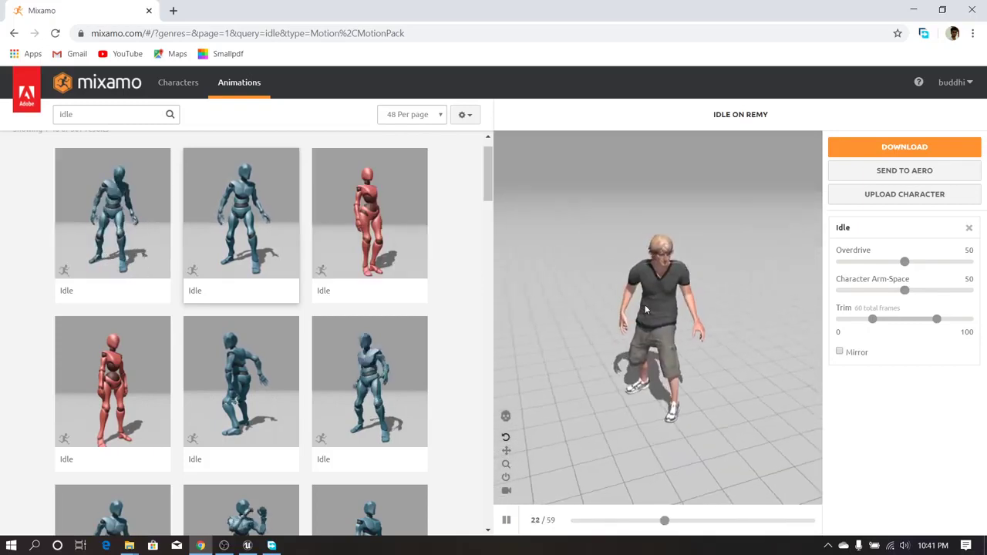
Download the Idle animation as FBX without skin at 30 frames per second, save Idle.fbx to the Desktop, and return to Mixamo.
click(895, 146)
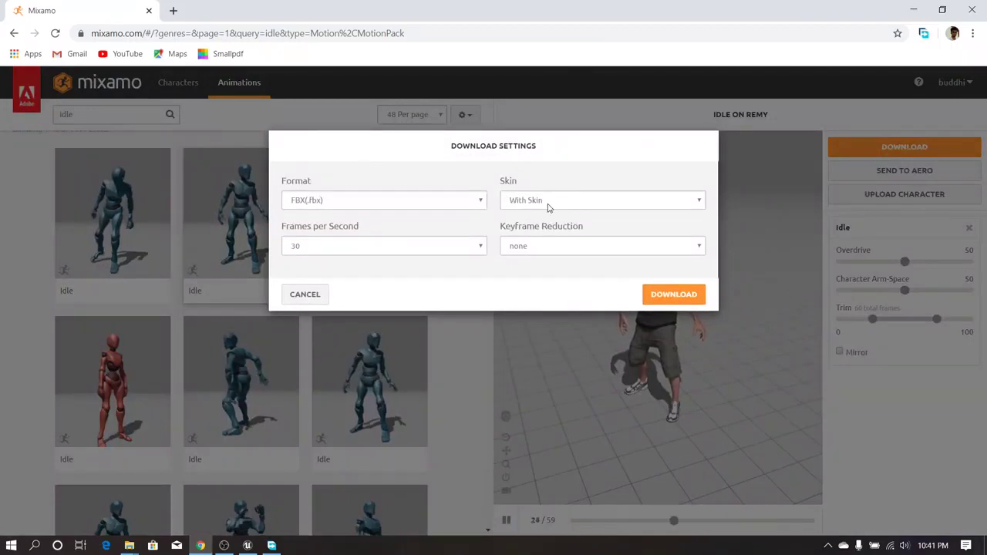
click(701, 204)
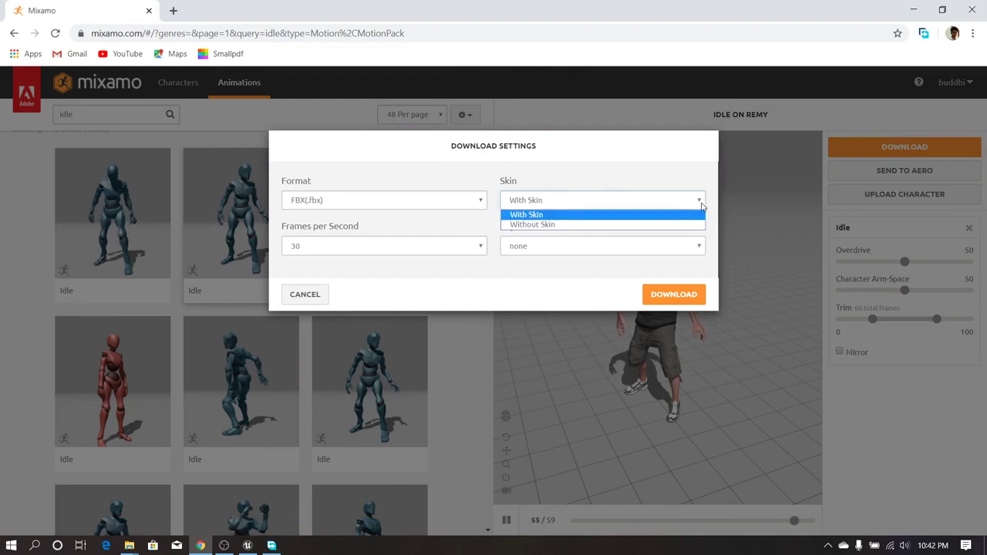
click(547, 225)
click(668, 297)
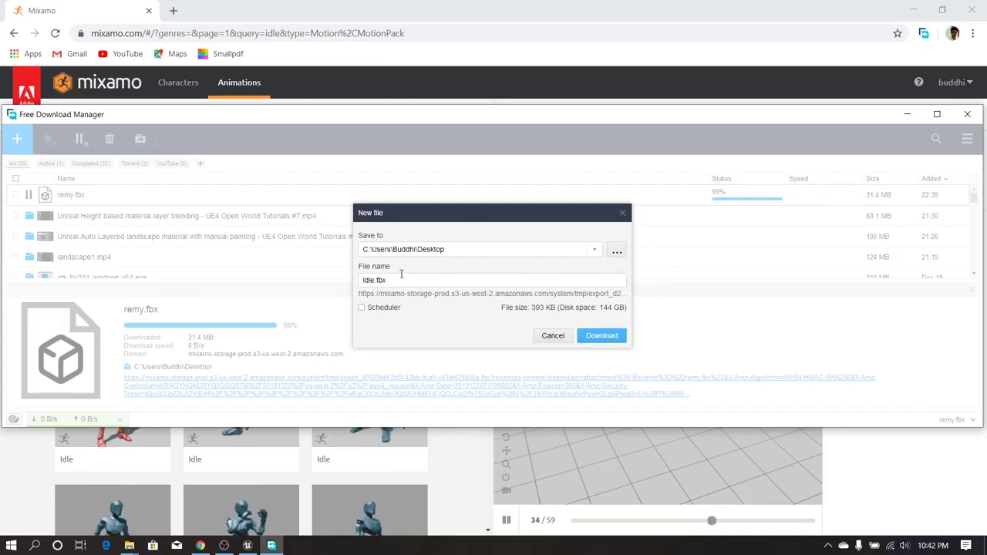
click(602, 337)
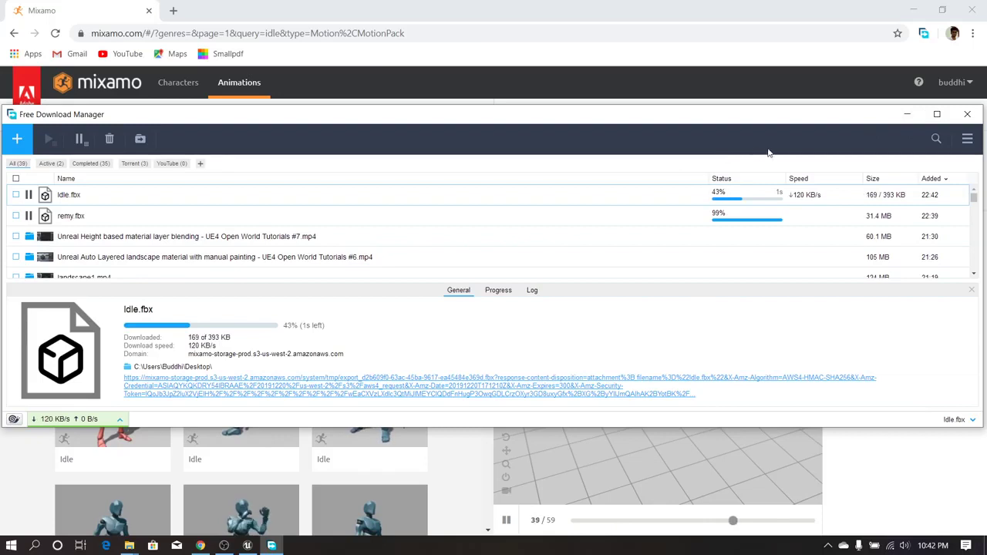
click(767, 4)
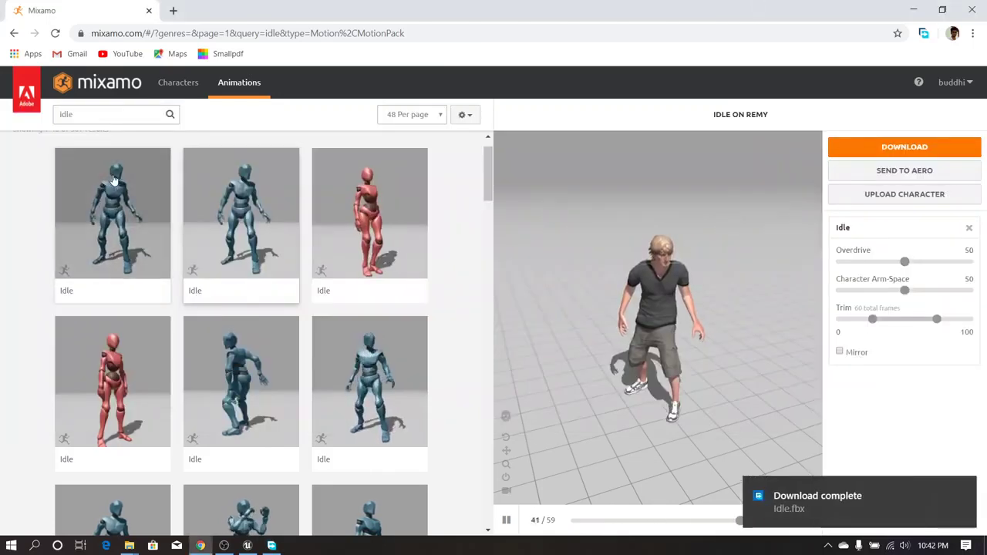
Search the animations for "walk" and browse the walking results.
scroll(104, 143, up, 1)
click(95, 116)
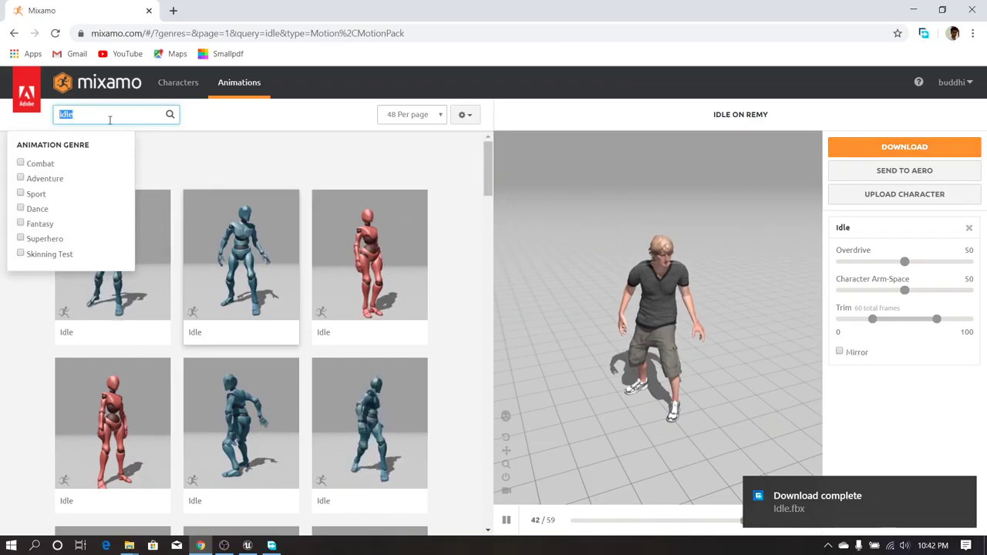
key(Return)
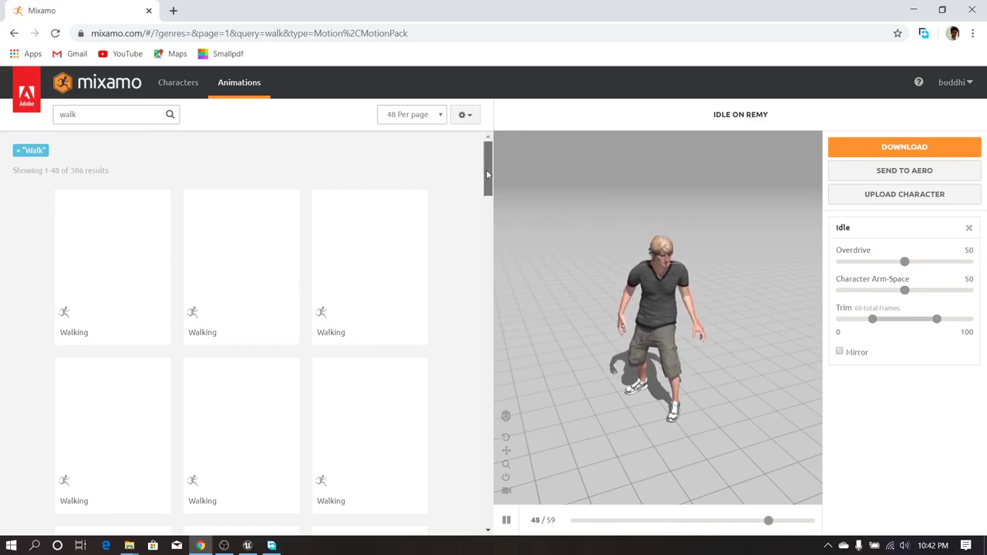
drag(485, 170, 496, 224)
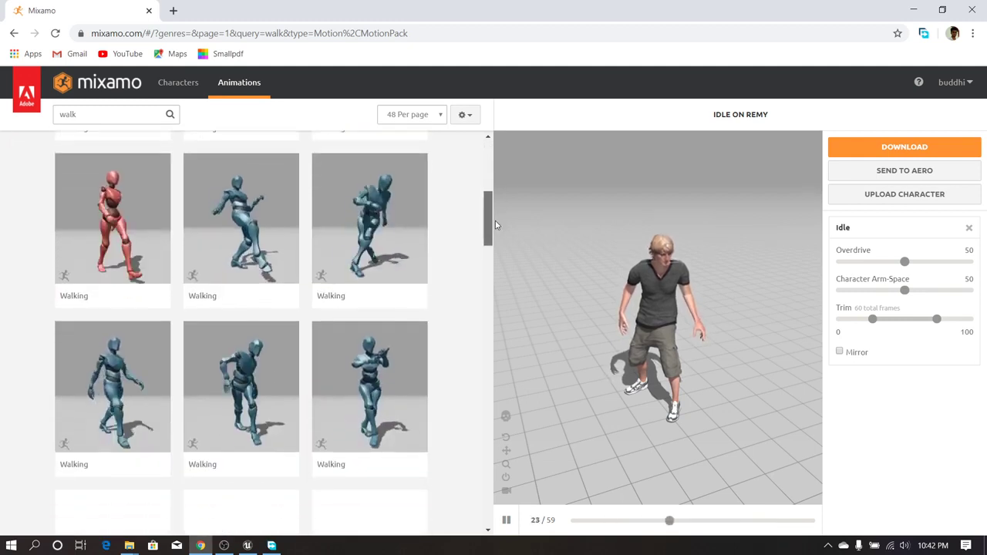
Apply the blue-mannequin Walking animation directly below the red mannequin's to Remy, enable In Place, and inspect the walk from several angles.
click(118, 400)
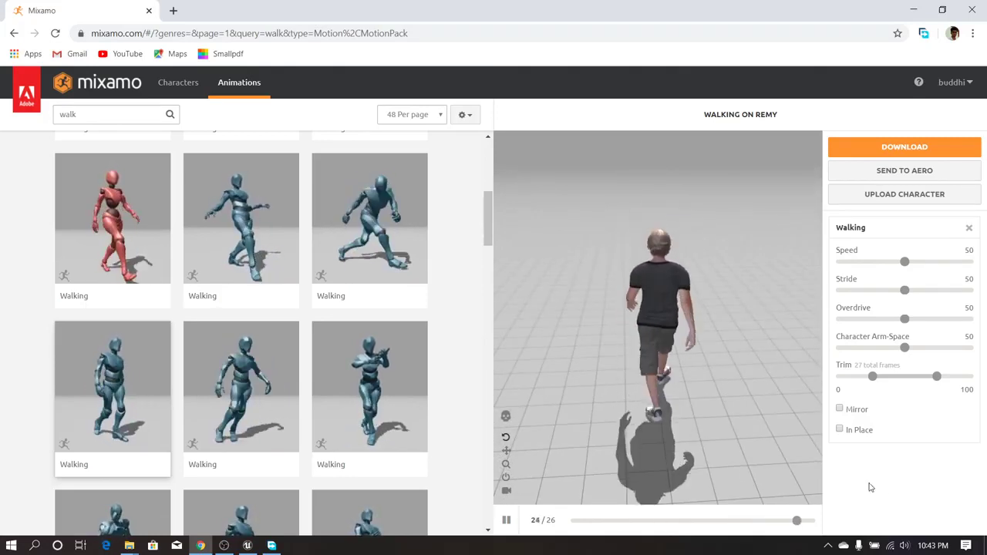
click(840, 430)
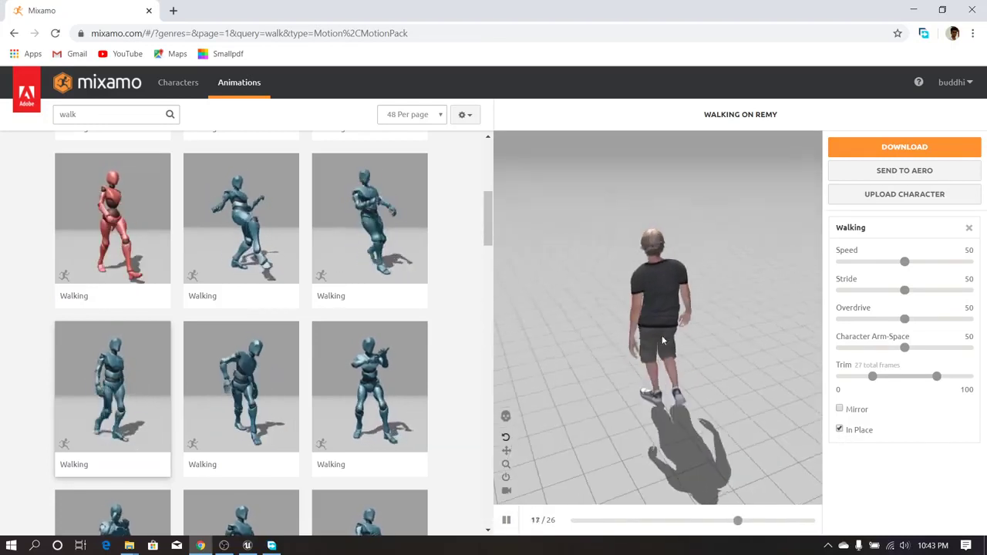
mouse_move(638, 338)
mouse_down()
mouse_move(761, 326)
mouse_move(652, 343)
mouse_up()
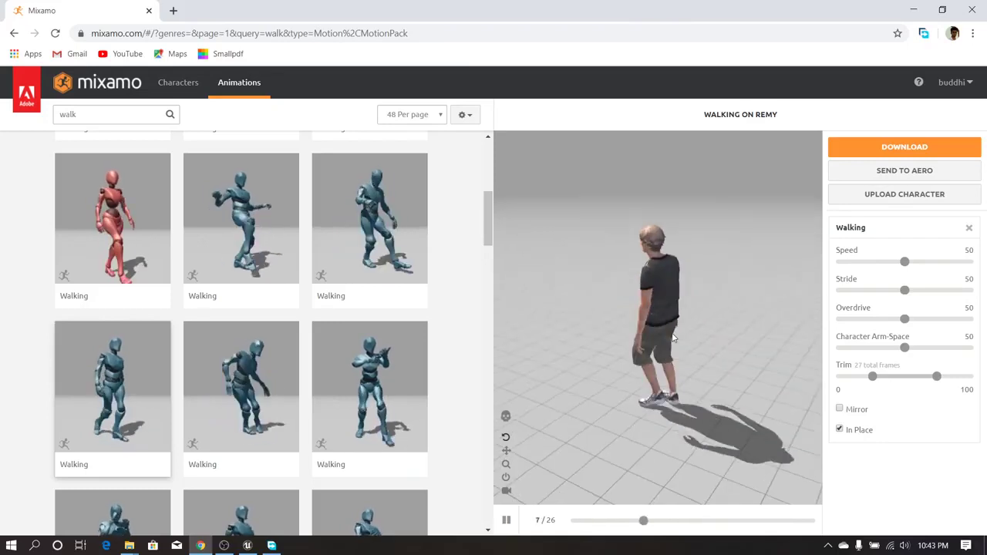
drag(594, 324, 642, 355)
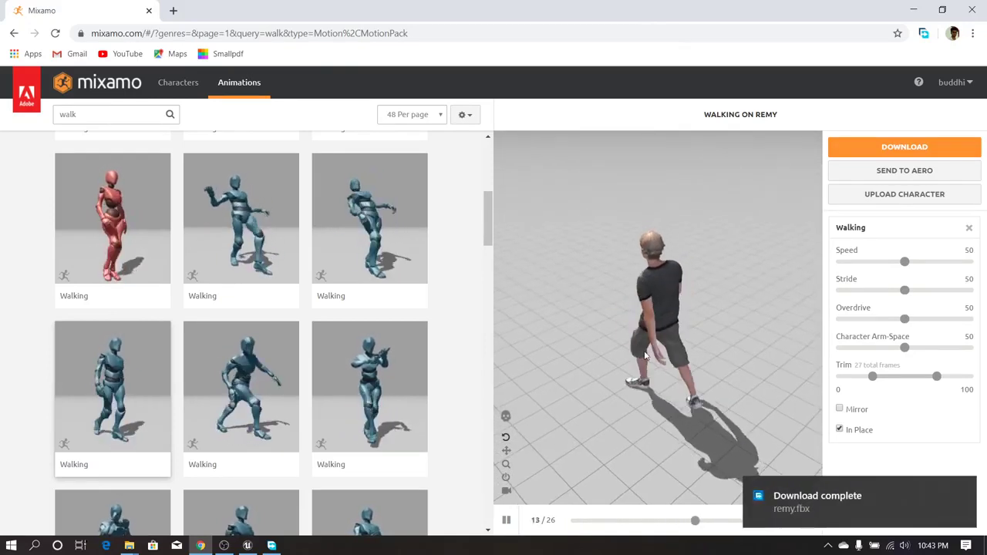
click(966, 489)
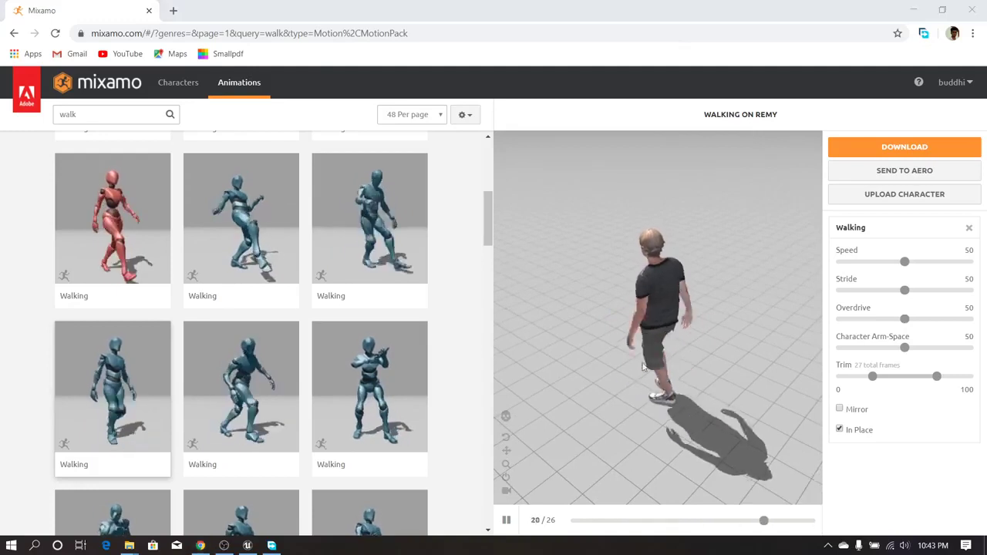
drag(613, 347, 728, 338)
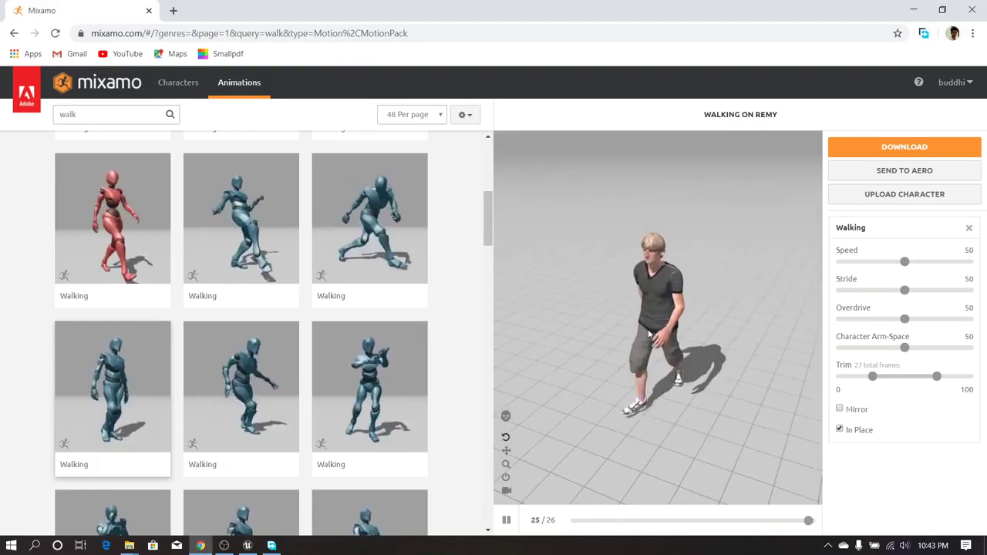
Download the Walking animation as FBX without skin at 30 frames per second, save Walking.fbx to the Desktop, and return to Mixamo.
click(848, 148)
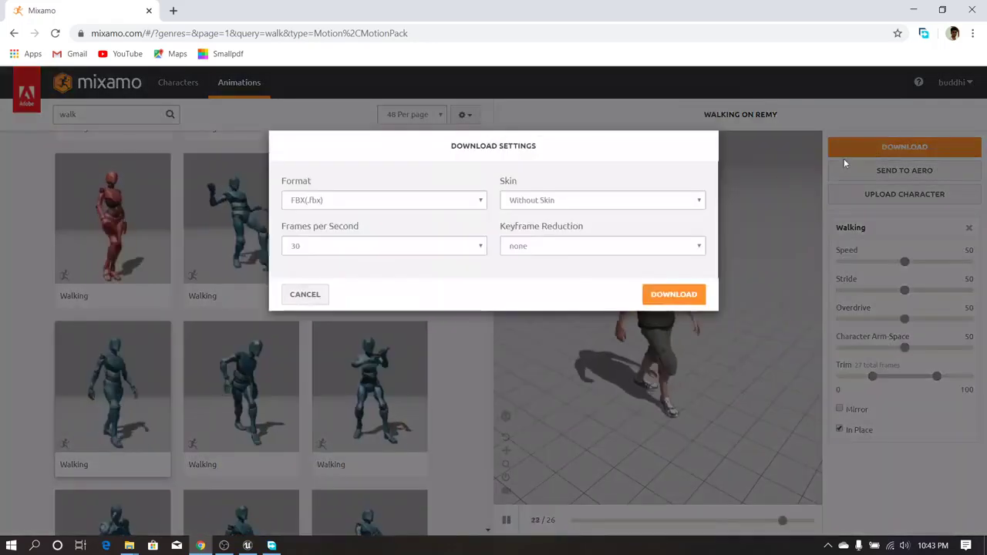
click(669, 296)
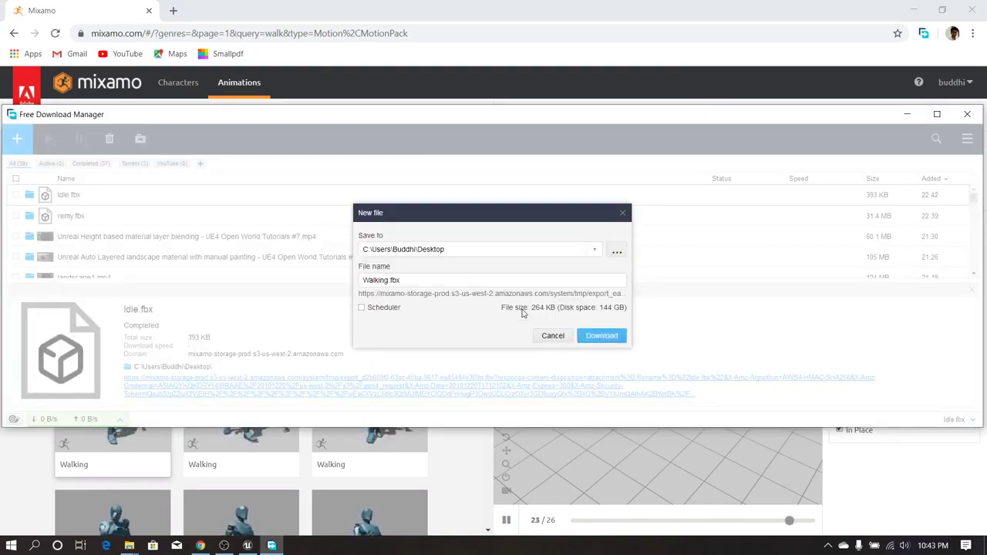
click(603, 335)
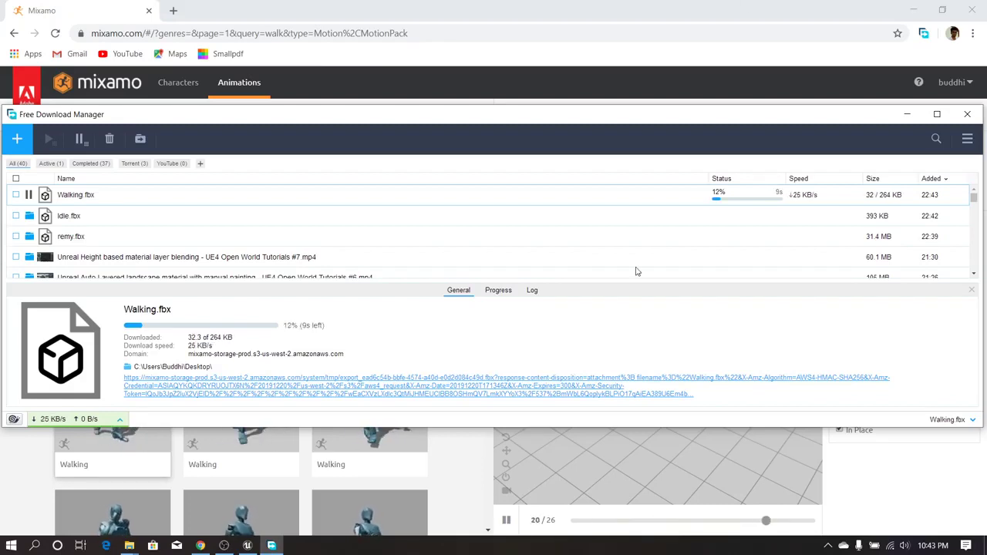
click(739, 4)
Search the animations for "run".
drag(490, 201, 491, 158)
click(84, 117)
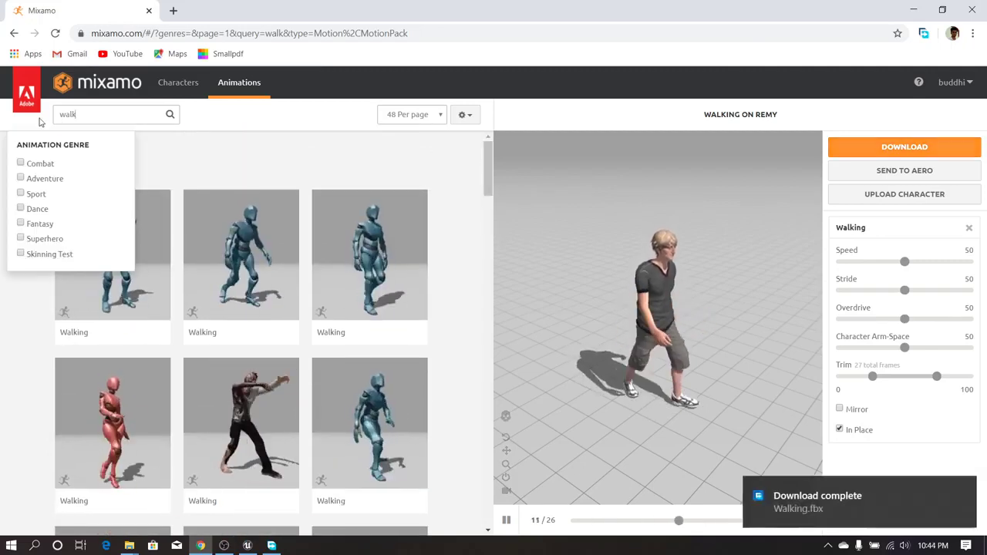
key(ctrl+a)
text(ru)
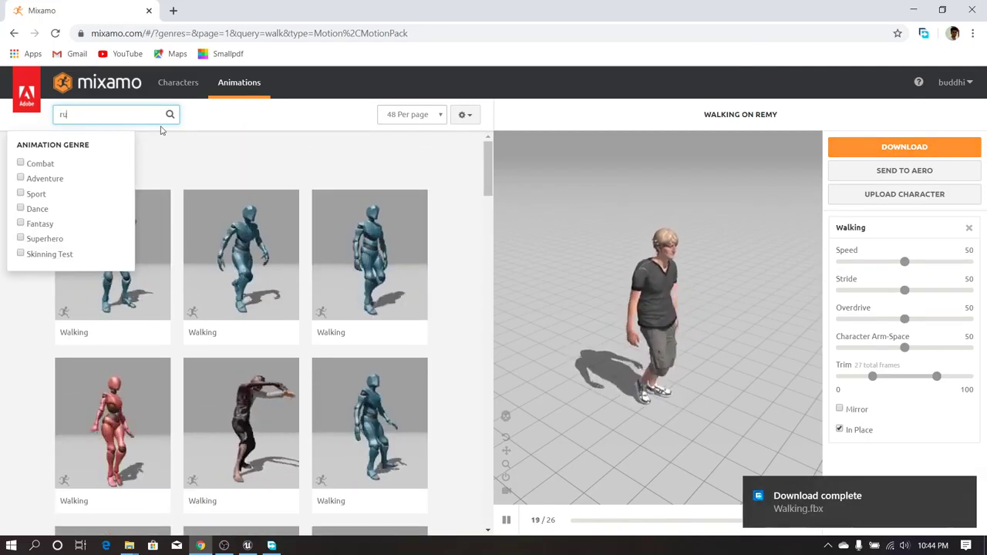
text(n)
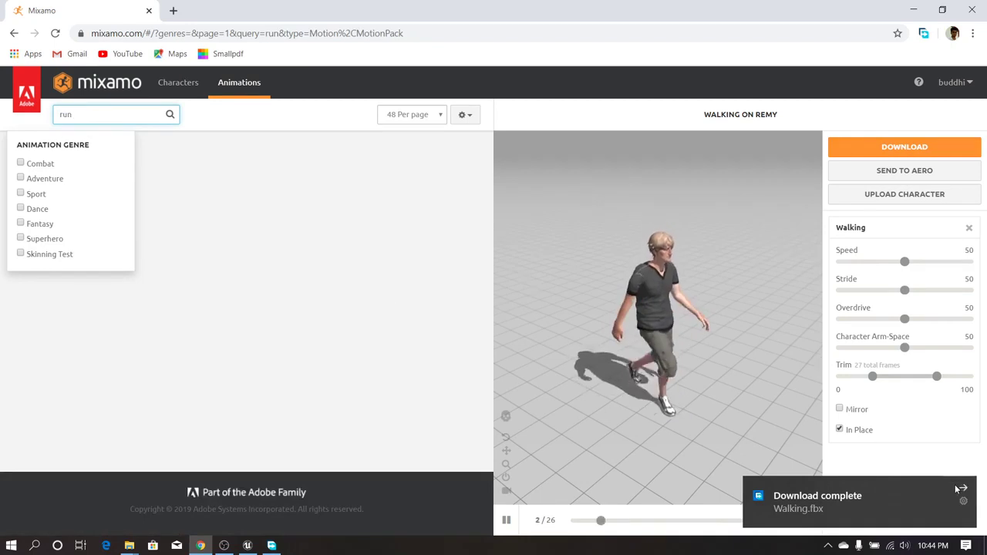
click(962, 489)
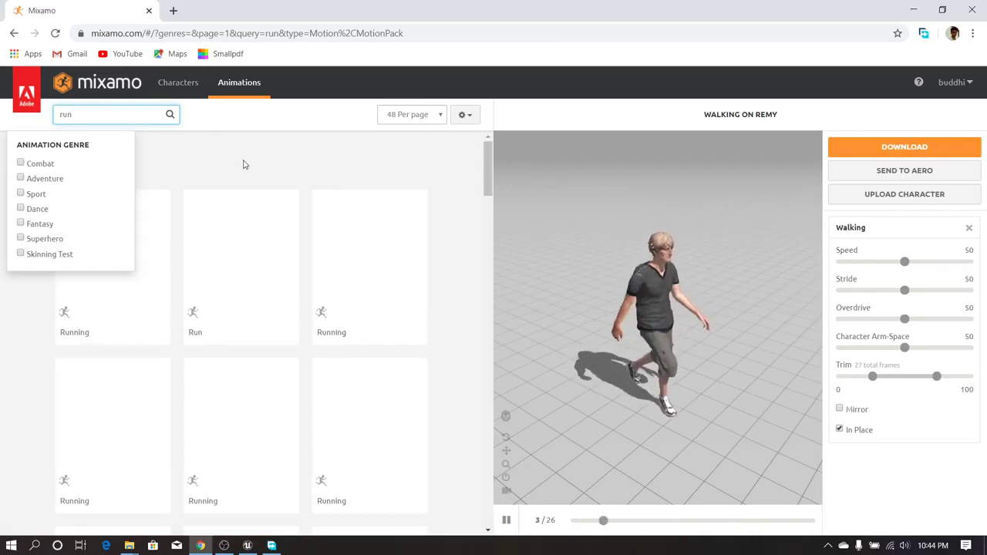
click(163, 164)
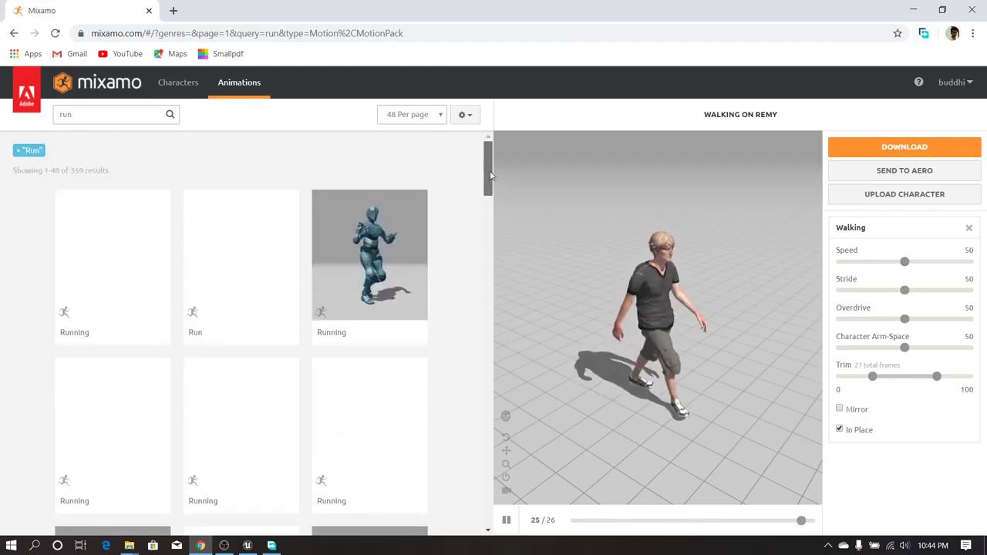
Apply the blue-mannequin Running animation directly above the dark-haired woman's Run to Remy, enable In Place, and inspect the motion.
drag(491, 175, 487, 199)
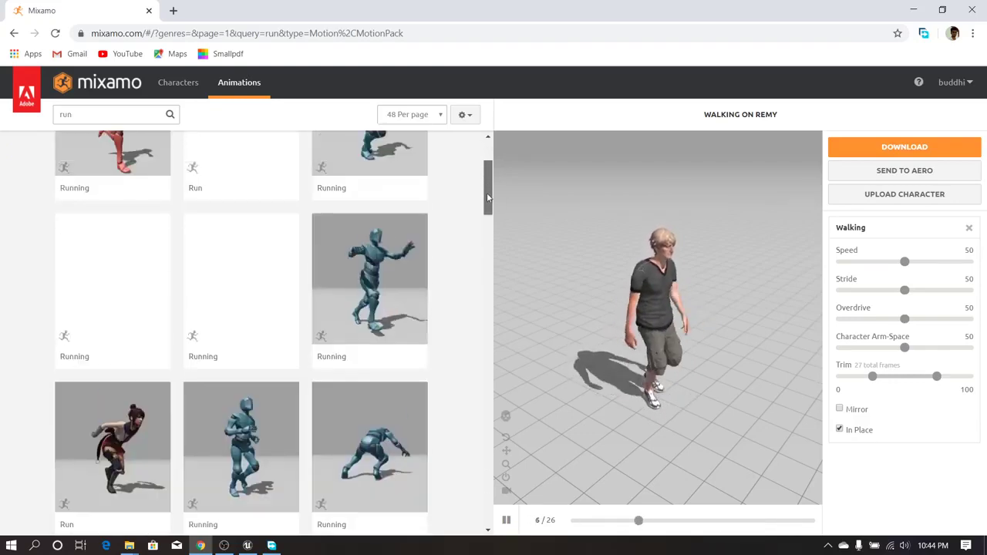
scroll(487, 198, up, 2)
scroll(493, 197, down, 2)
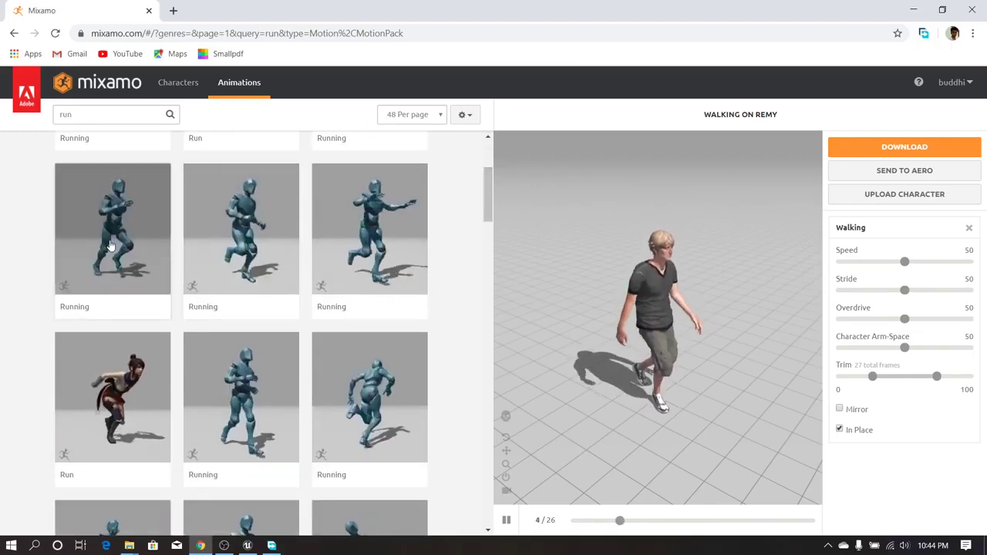
click(159, 255)
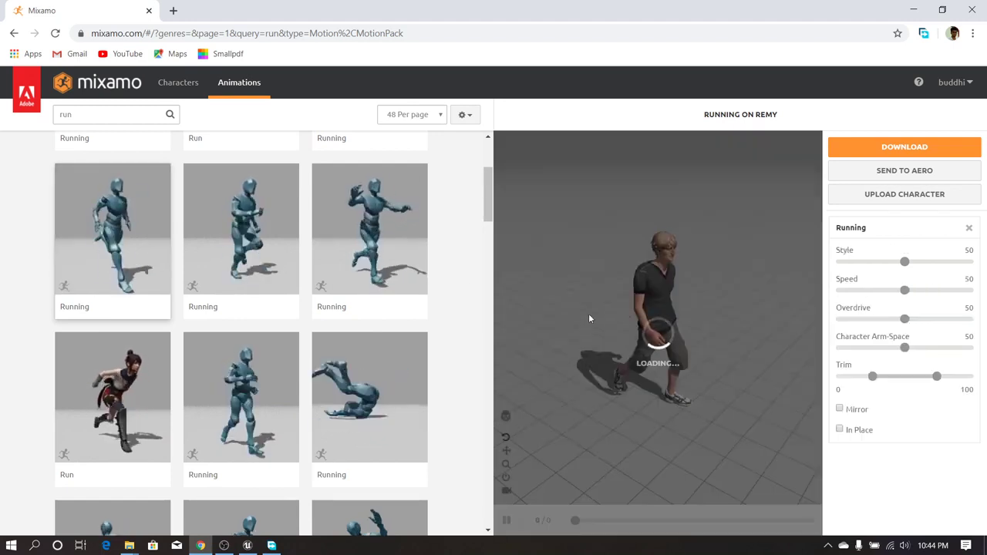
drag(605, 312, 673, 295)
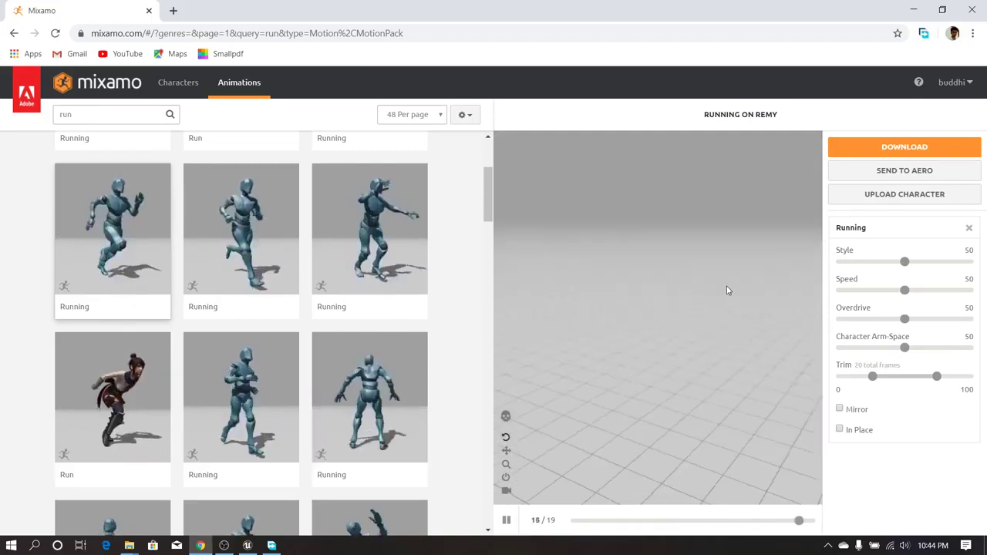
click(840, 429)
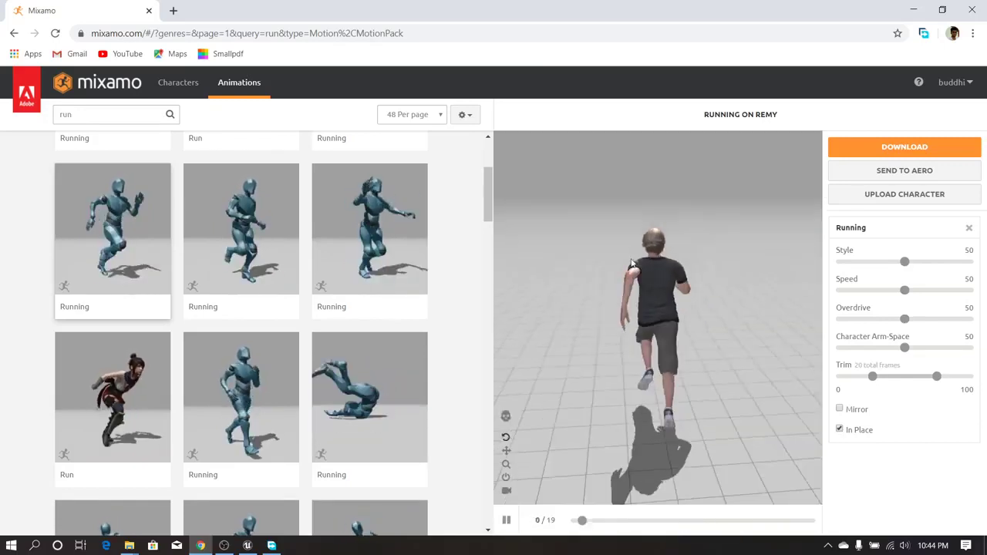
drag(632, 263, 699, 327)
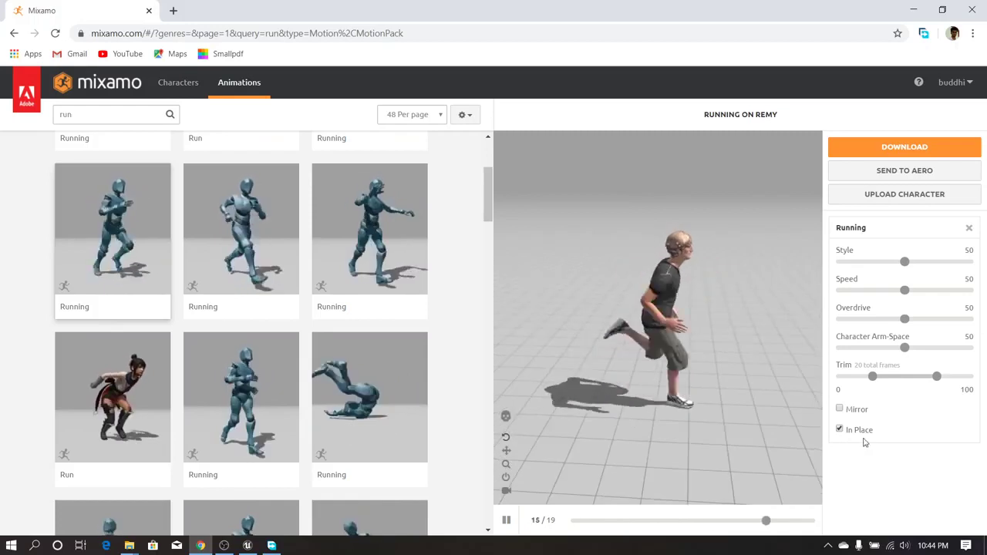
Download the Running animation as FBX without skin at 30 frames per second, save it to the Desktop, and minimise the open windows.
click(894, 147)
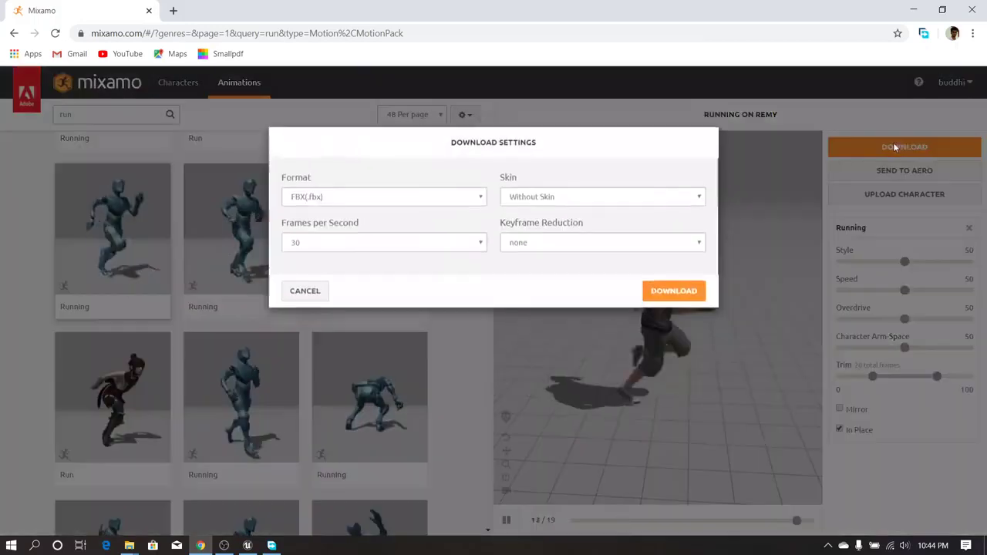
click(674, 292)
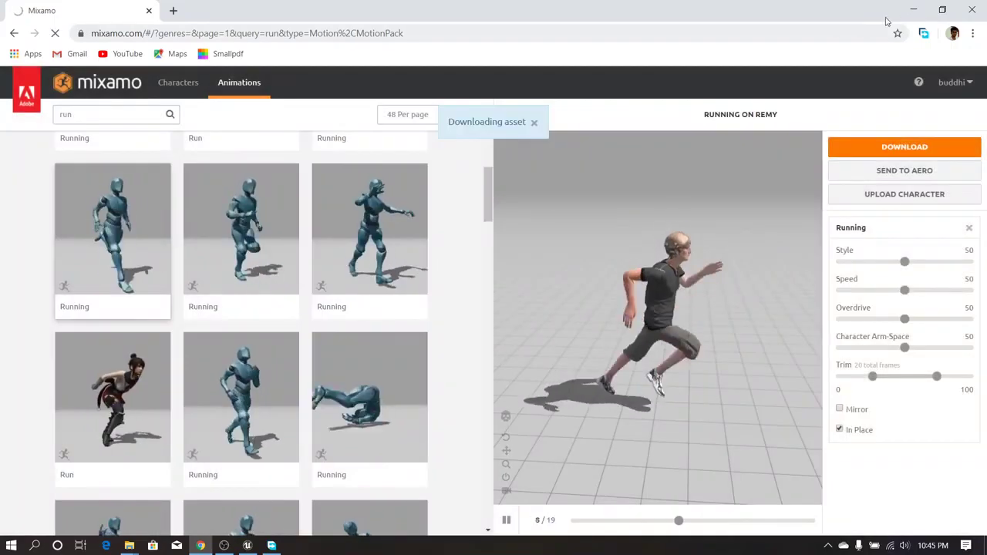
click(913, 10)
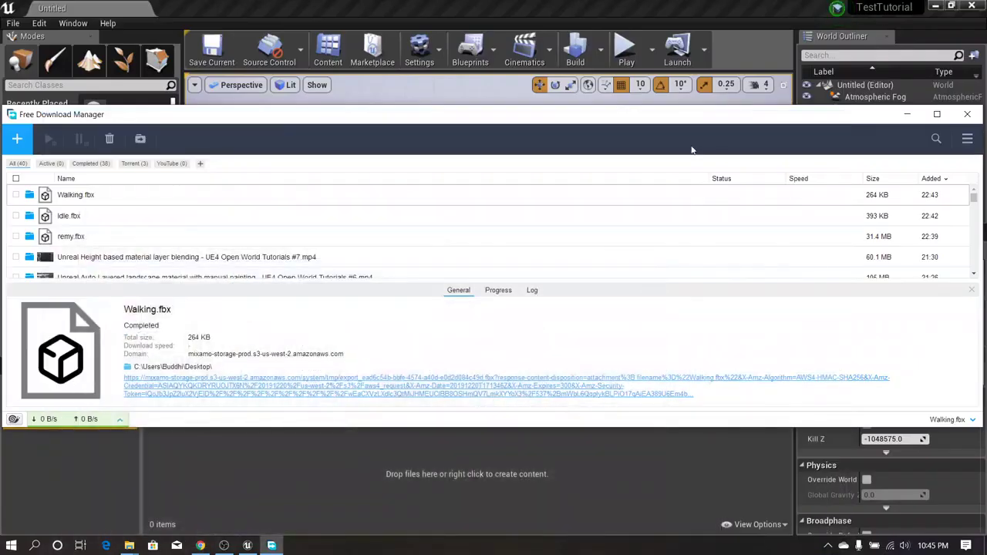
click(966, 116)
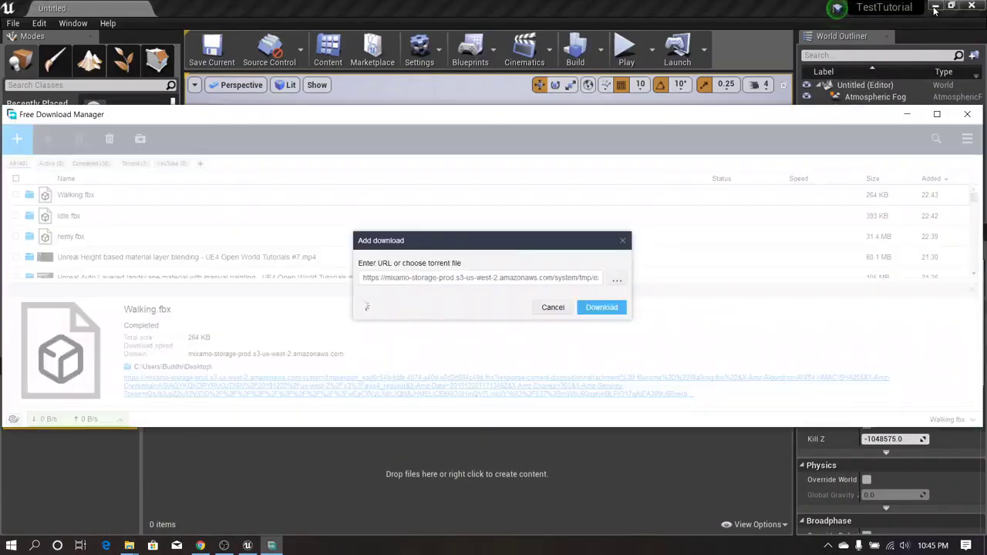
click(935, 8)
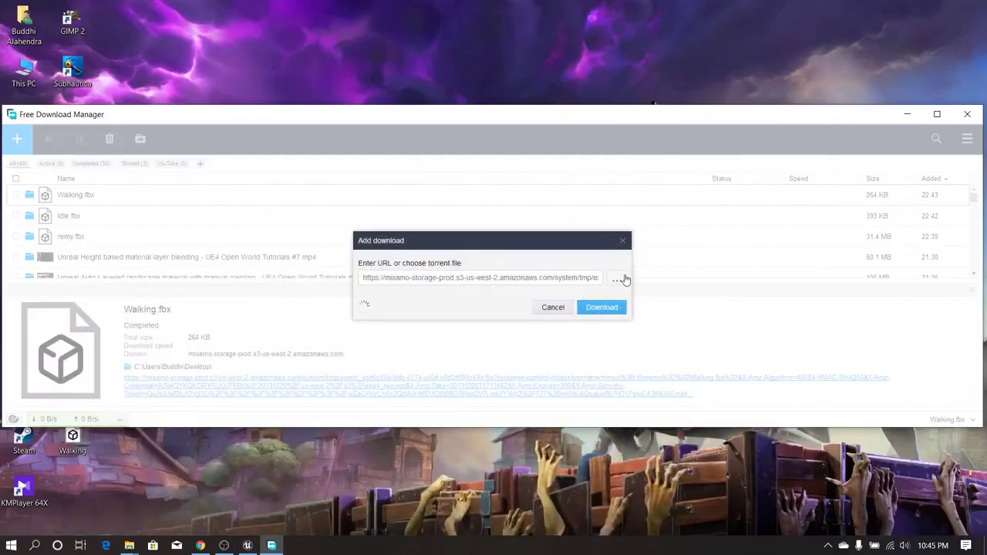
click(606, 334)
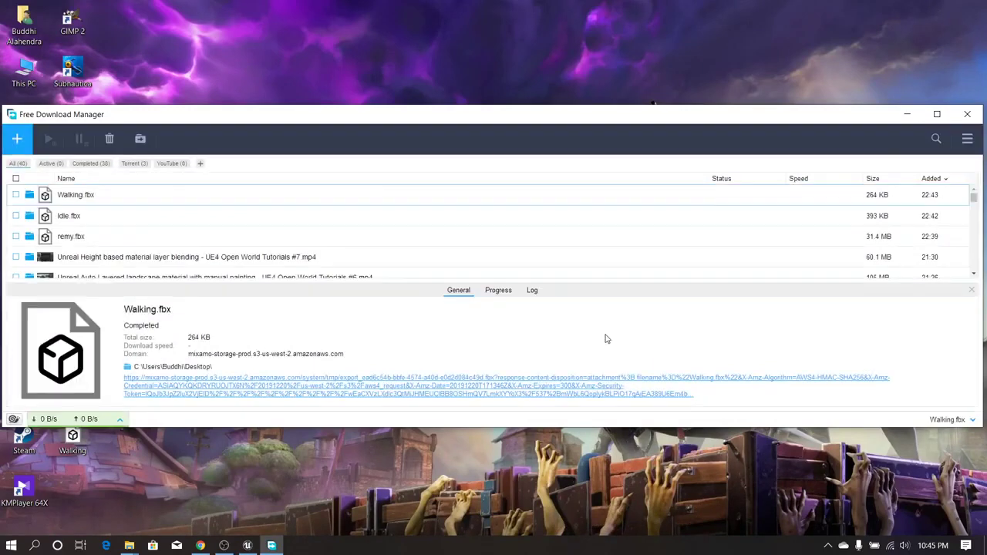
click(906, 115)
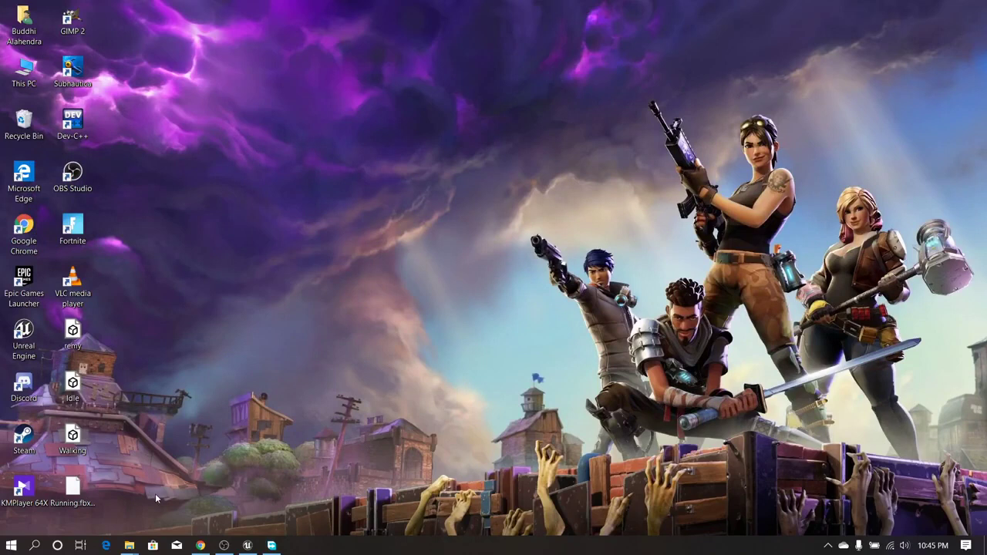
Check the downloaded FBX files on the desktop and switch back to the Unreal Editor.
drag(91, 417, 64, 333)
click(249, 362)
click(964, 491)
click(247, 546)
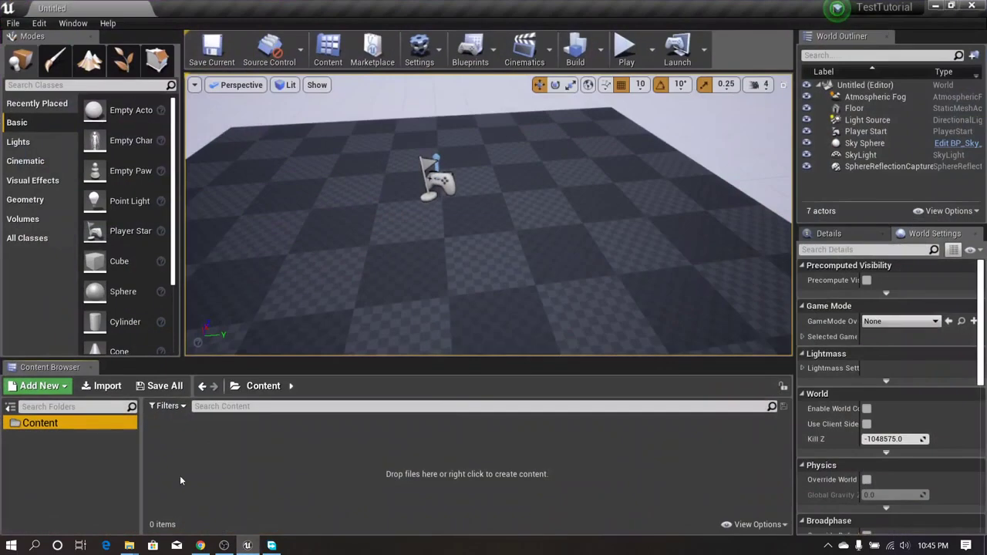
Create a folder named Character in the project's Content folder.
click(40, 426)
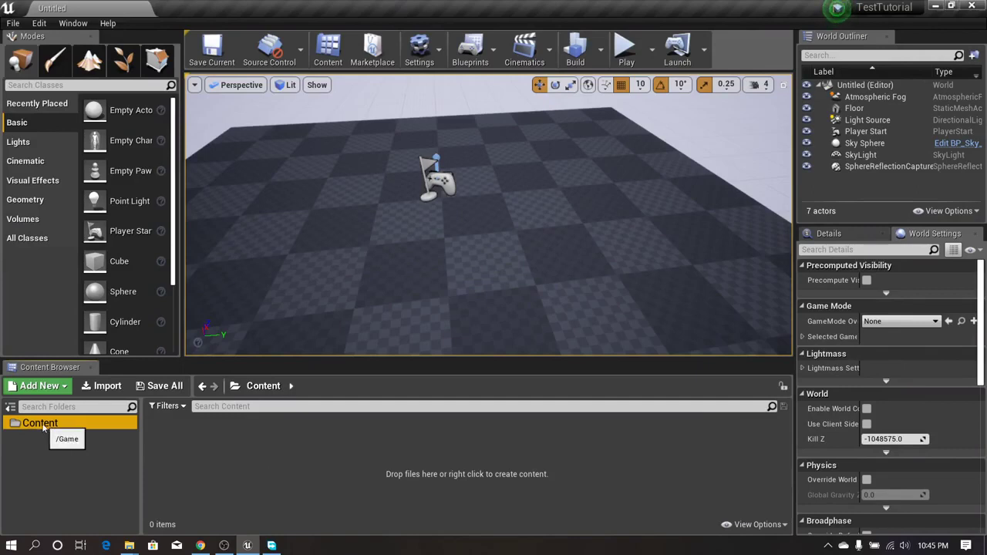
right_click(311, 462)
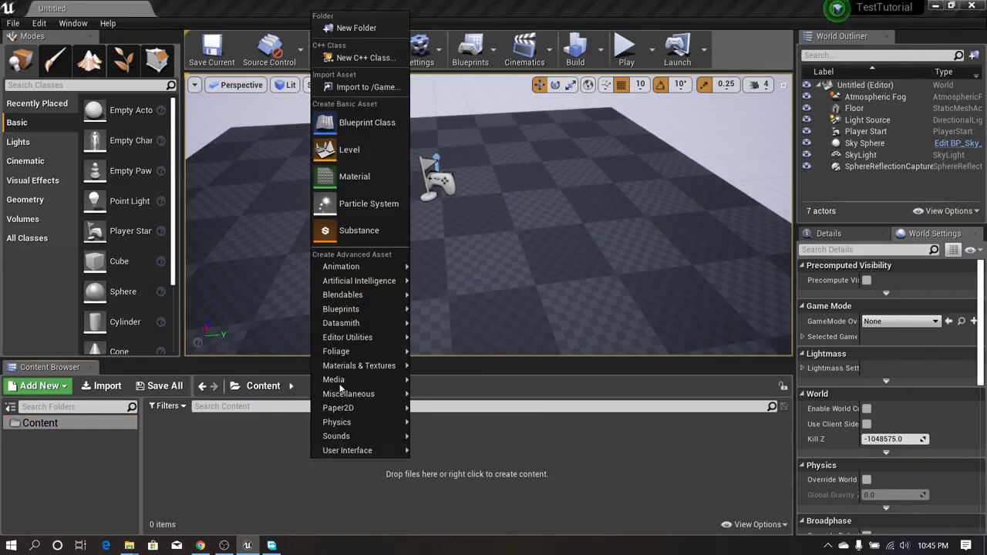
click(366, 31)
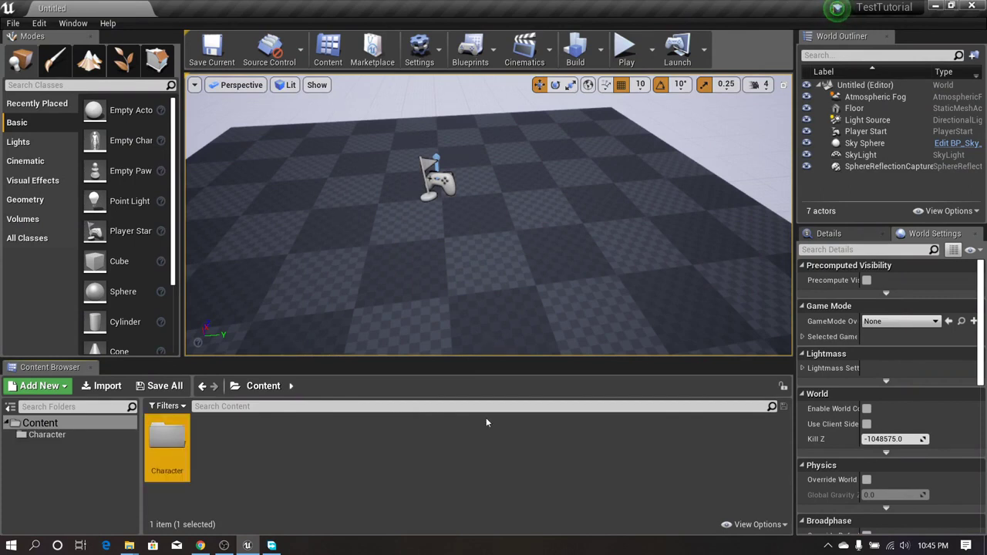
Create a folder named Mesh inside the Character folder.
right_click(210, 458)
click(248, 29)
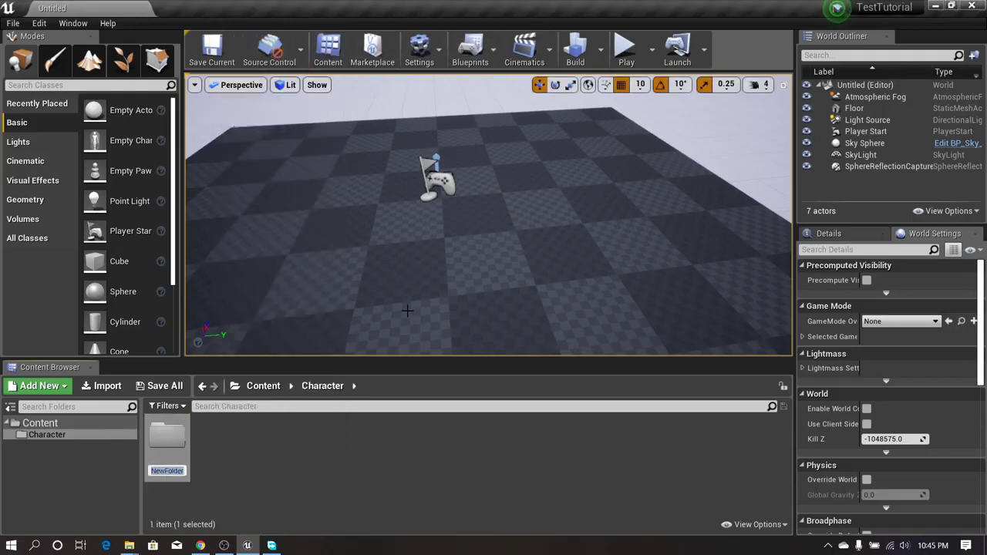
text(Mesh)
key(Return)
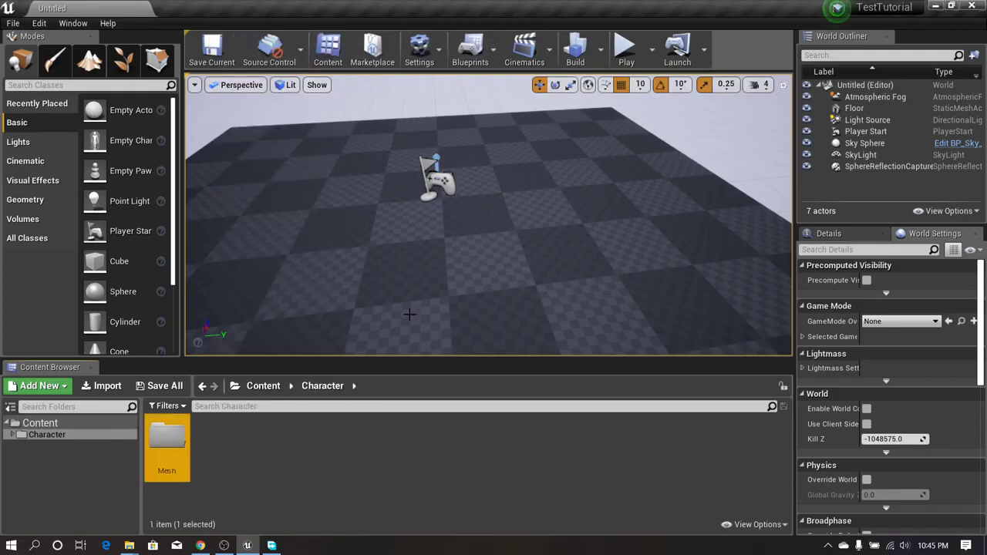
Create a second folder named Animations inside the Character folder, alongside Mesh.
right_click(315, 462)
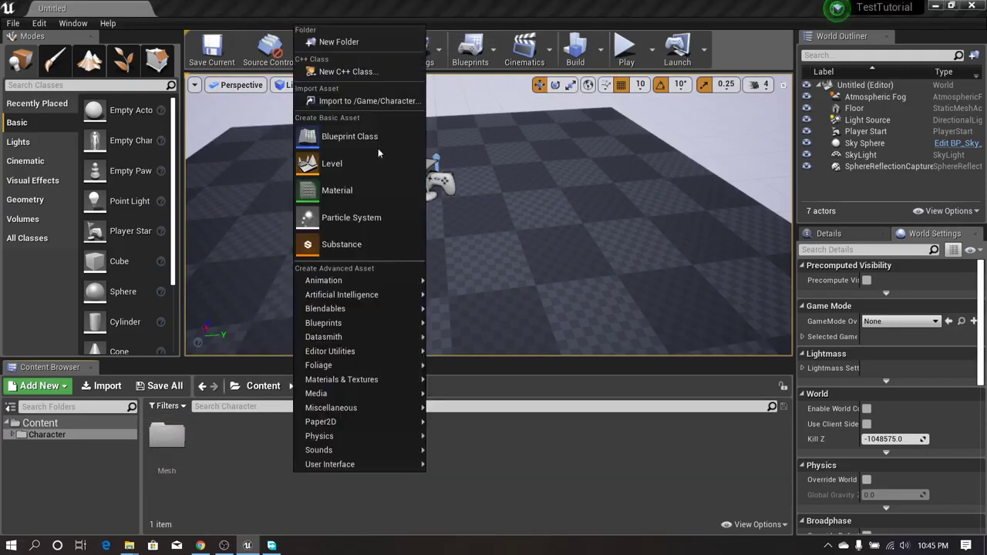
click(378, 45)
text(Animations)
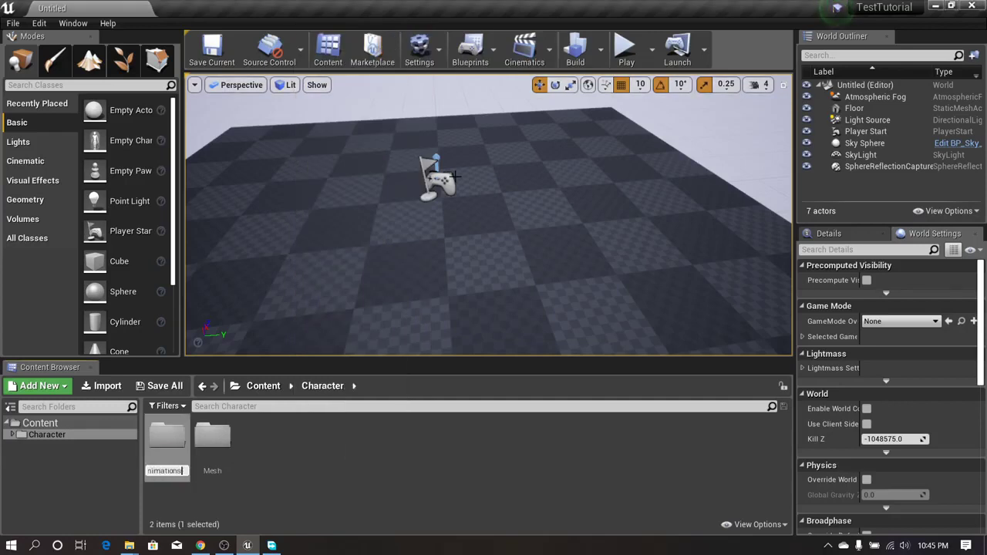
key(Return)
click(362, 473)
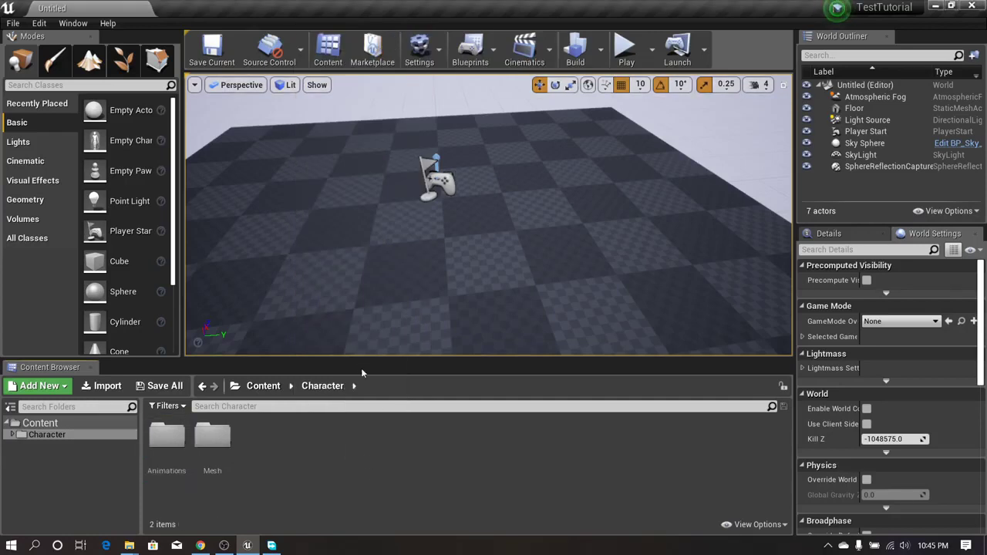
Open the Mesh folder in an enlarged Content Browser and bring the remy FBX file from the desktop into it.
drag(361, 360, 324, 349)
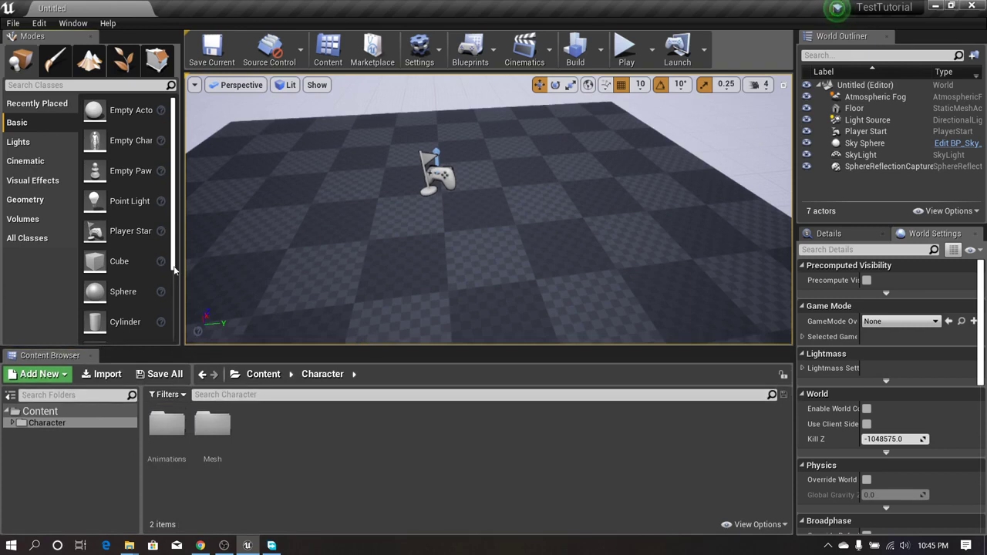
drag(367, 348, 368, 344)
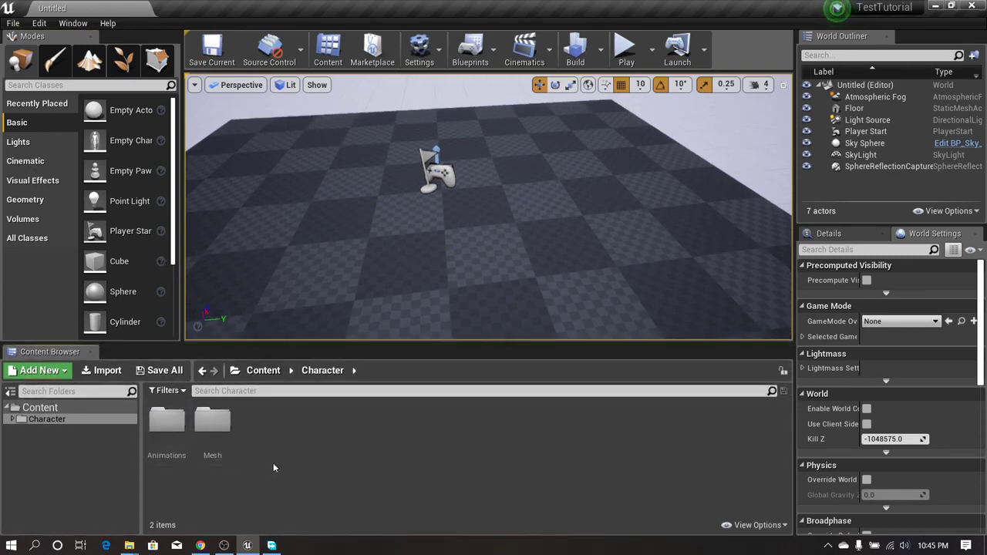
double_click(212, 420)
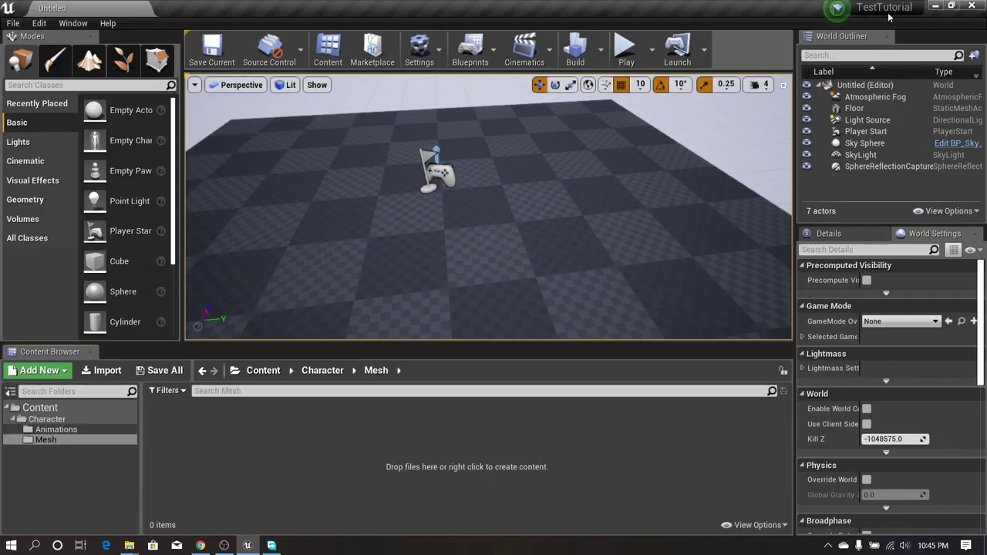
click(935, 7)
drag(80, 351, 370, 291)
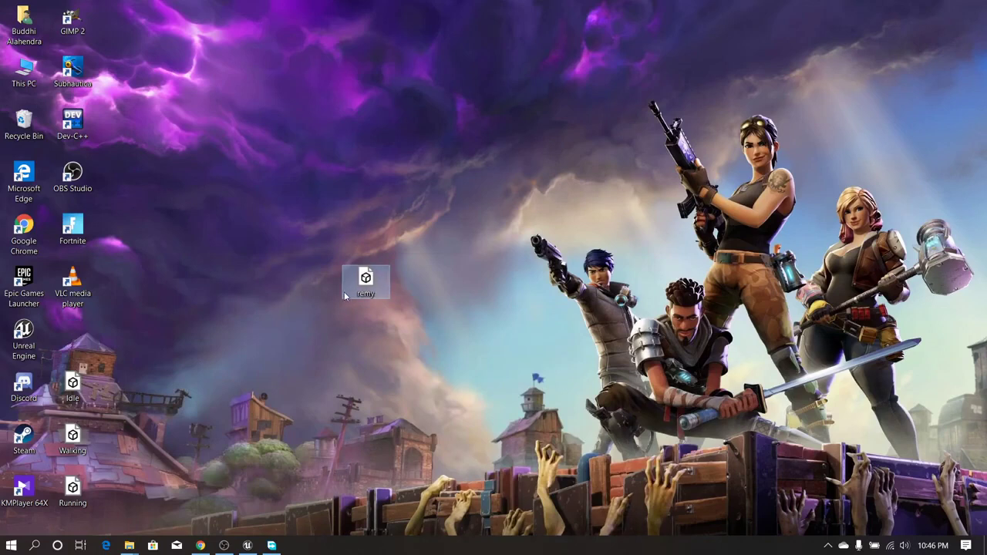
drag(367, 287, 271, 468)
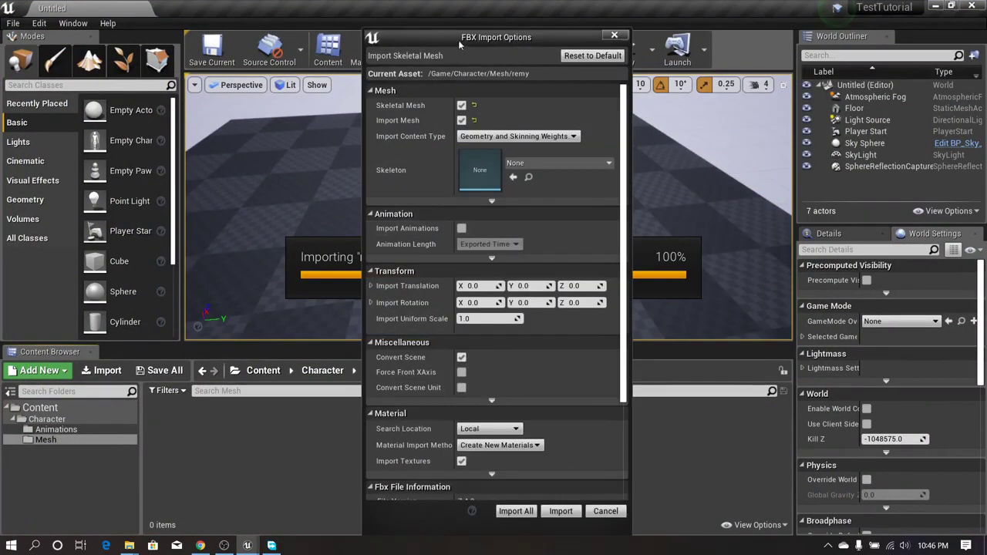
Review the FBX import options, import all of remy as a skeletal mesh with no existing skeleton, and close the message log.
drag(460, 44, 490, 25)
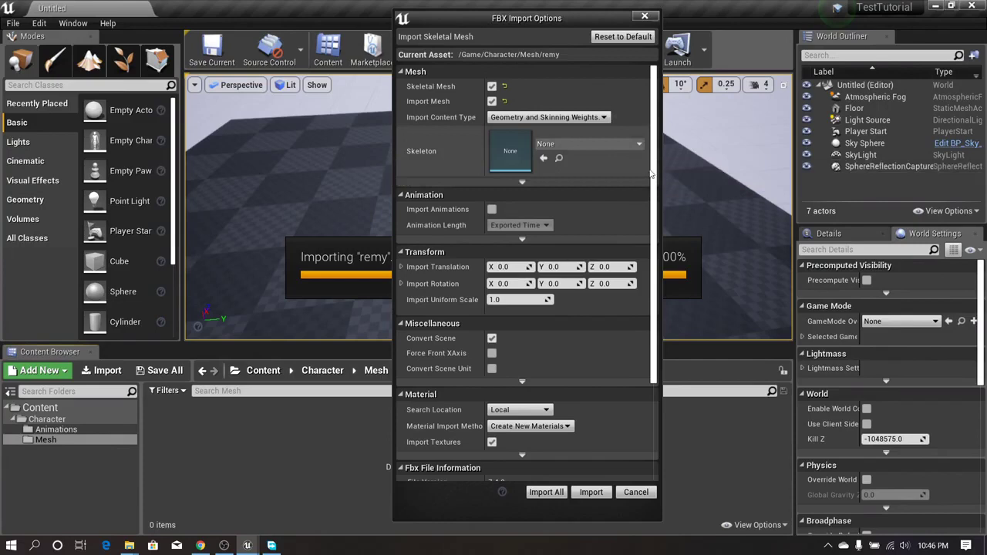
drag(653, 174, 668, 157)
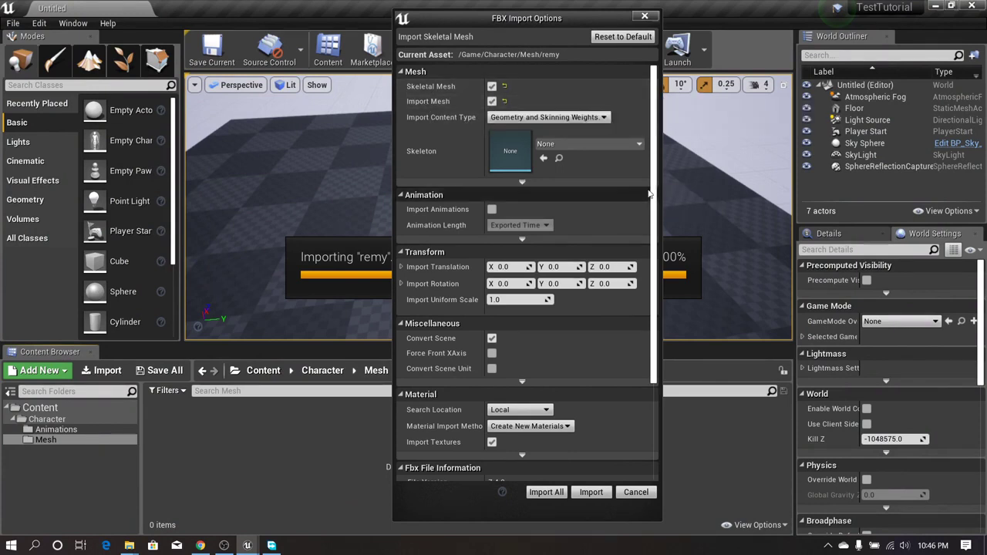
scroll(654, 272, down, 3)
scroll(654, 272, up, 3)
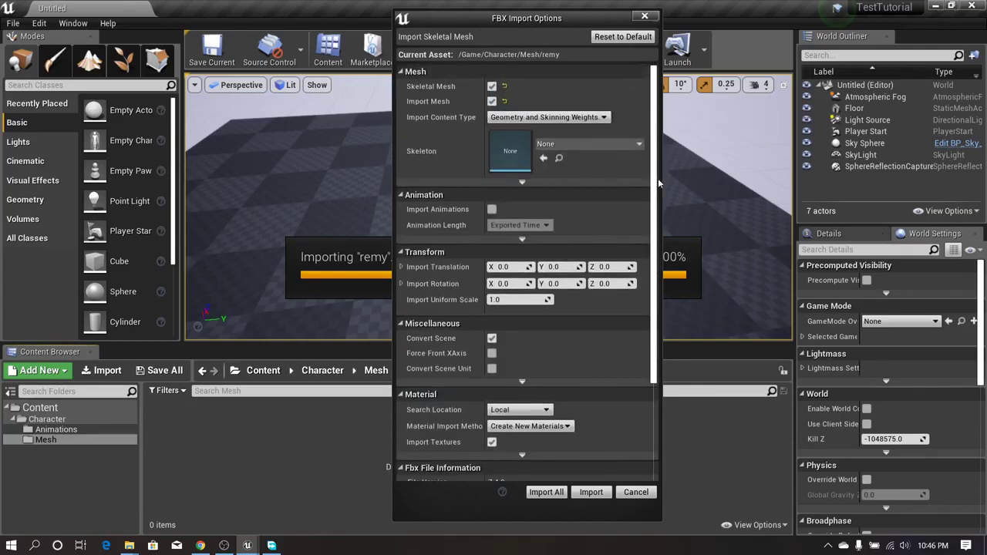
scroll(657, 179, down, 3)
scroll(660, 158, up, 3)
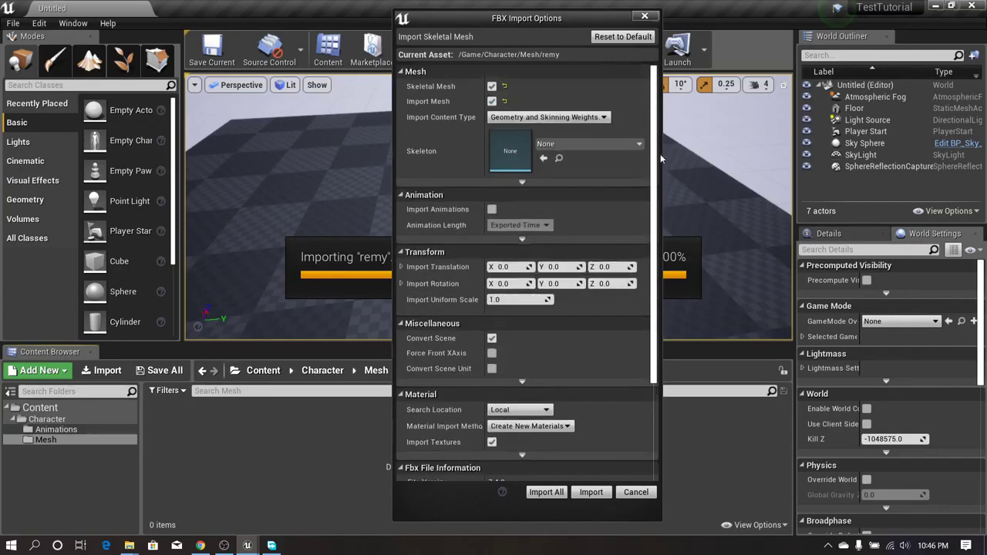
click(556, 489)
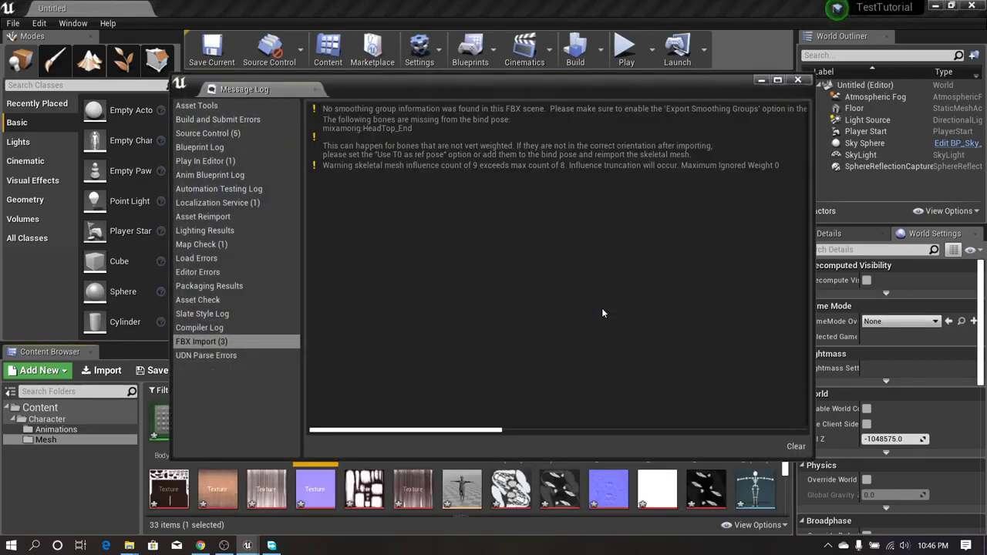
click(798, 80)
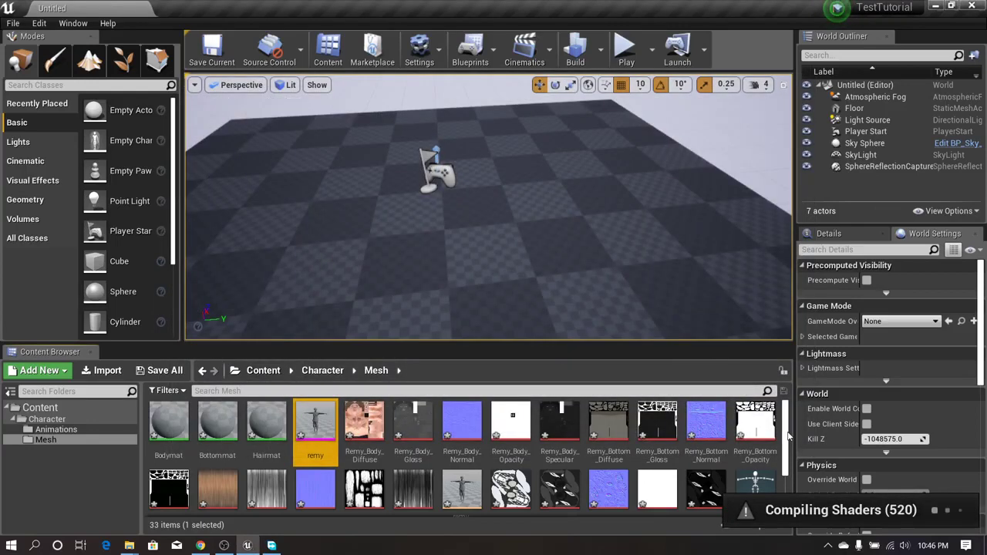
Examine the materials, textures, physics asset and skeleton imported into the Mesh folder, giving the Content Browser more height.
drag(788, 437, 788, 467)
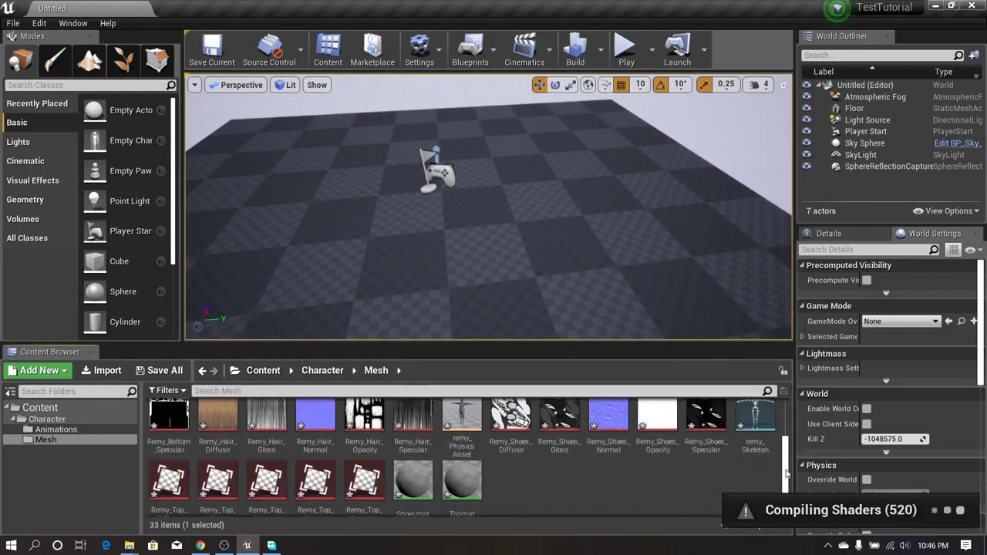
scroll(764, 470, up, 3)
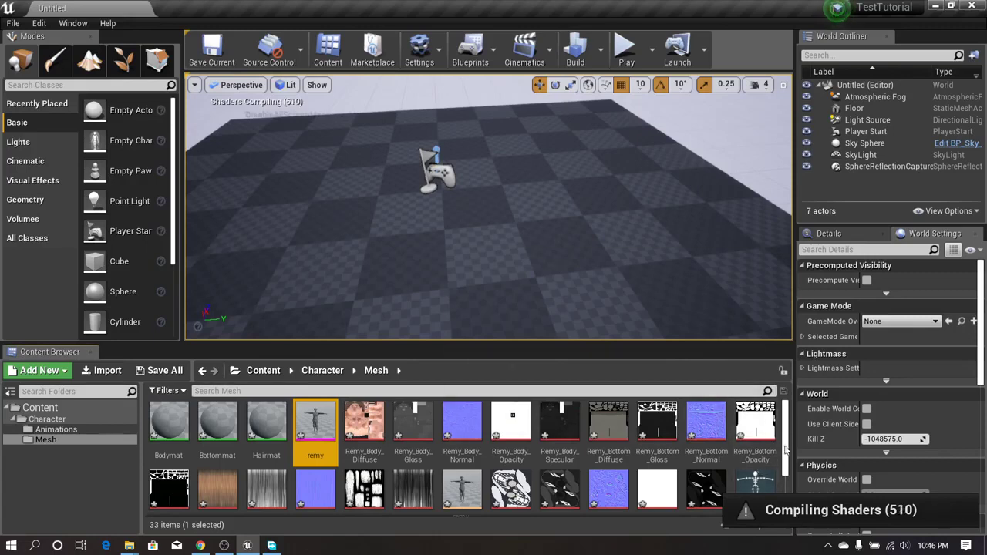
drag(679, 343, 679, 300)
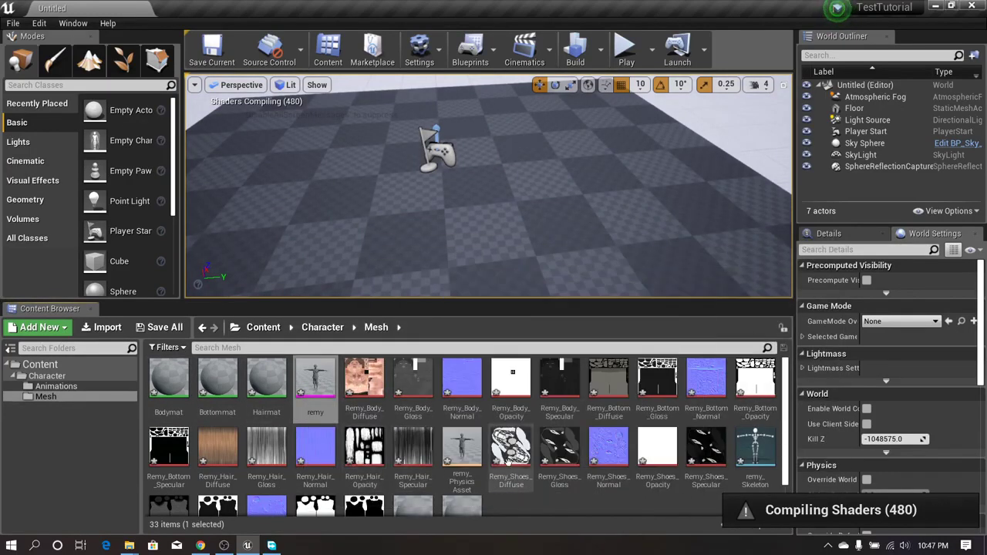
click(469, 459)
click(755, 451)
scroll(785, 463, down, 1)
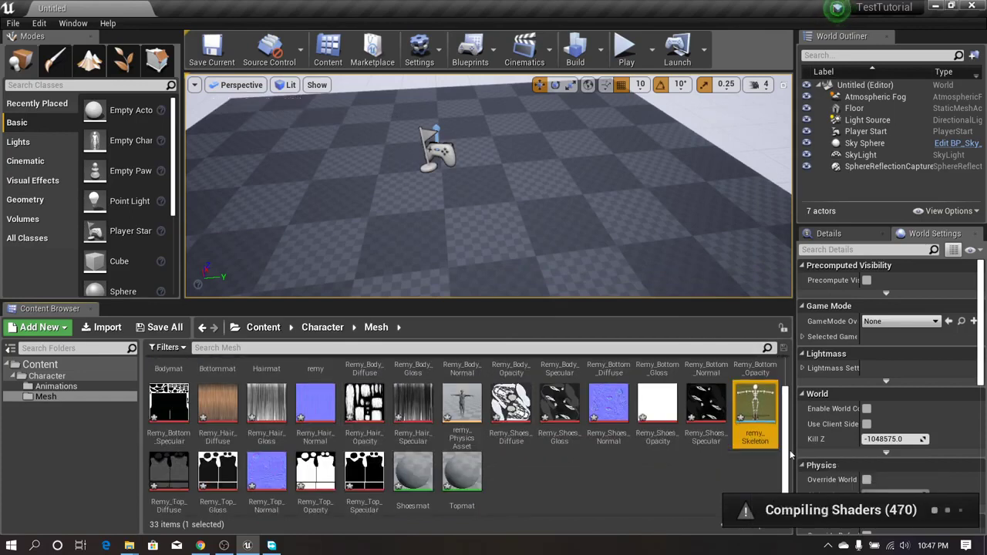
click(643, 489)
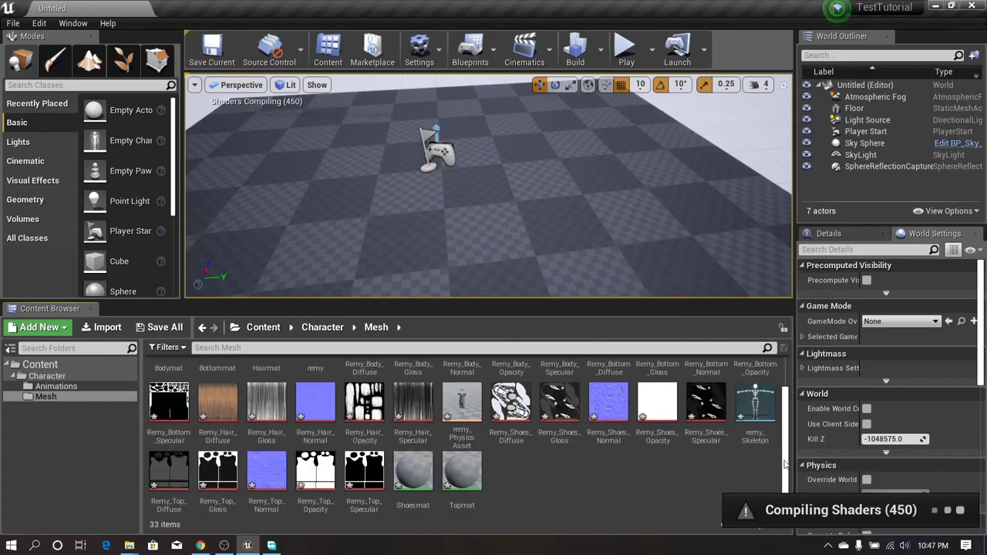
scroll(785, 464, up, 1)
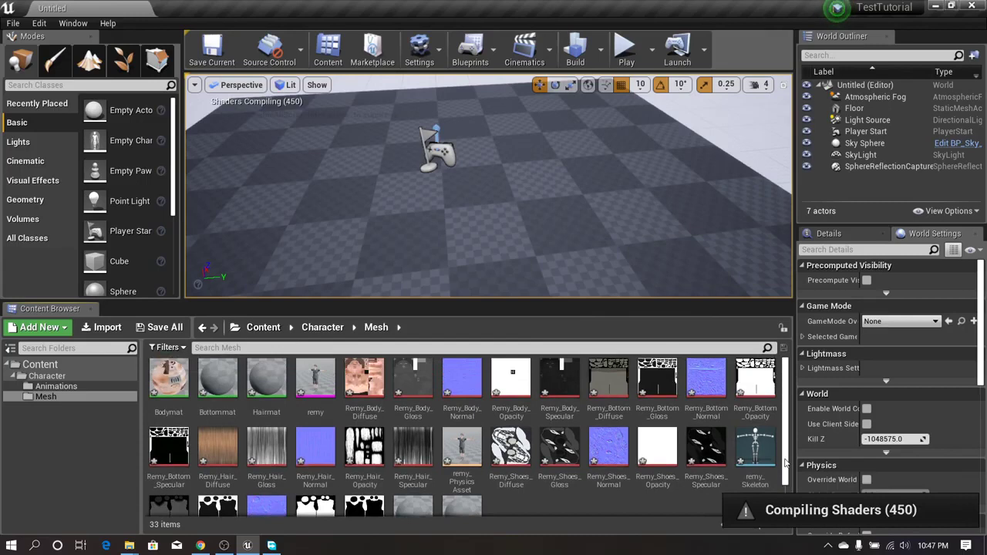
scroll(785, 465, down, 1)
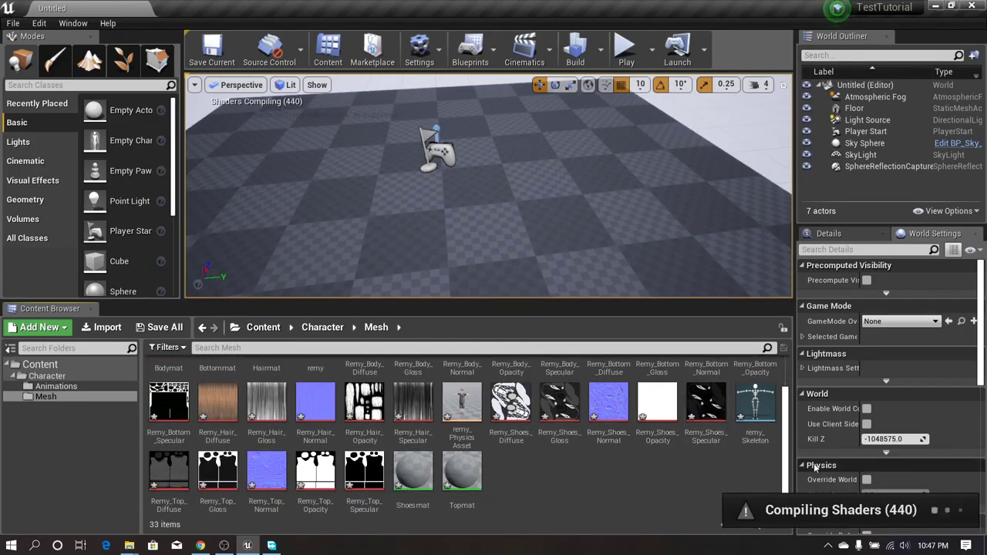
Enlarge the Content Browser further and save all the newly imported Remy assets.
drag(545, 299, 545, 265)
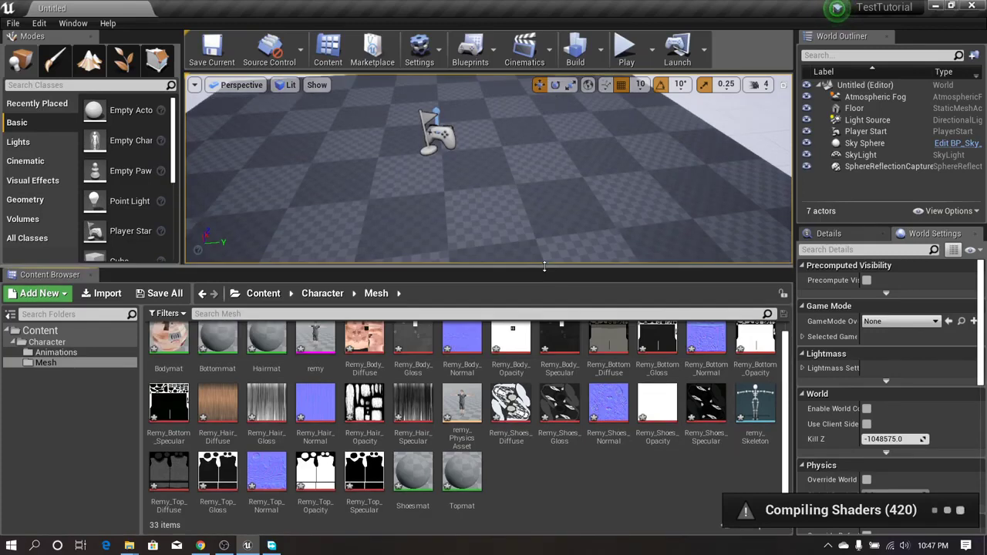
scroll(788, 361, up, 1)
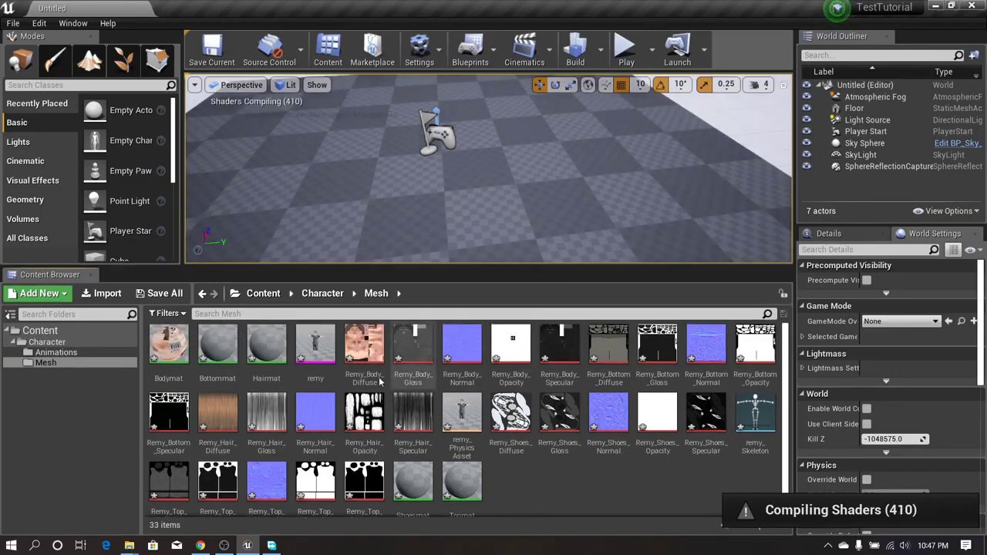
click(168, 297)
click(605, 388)
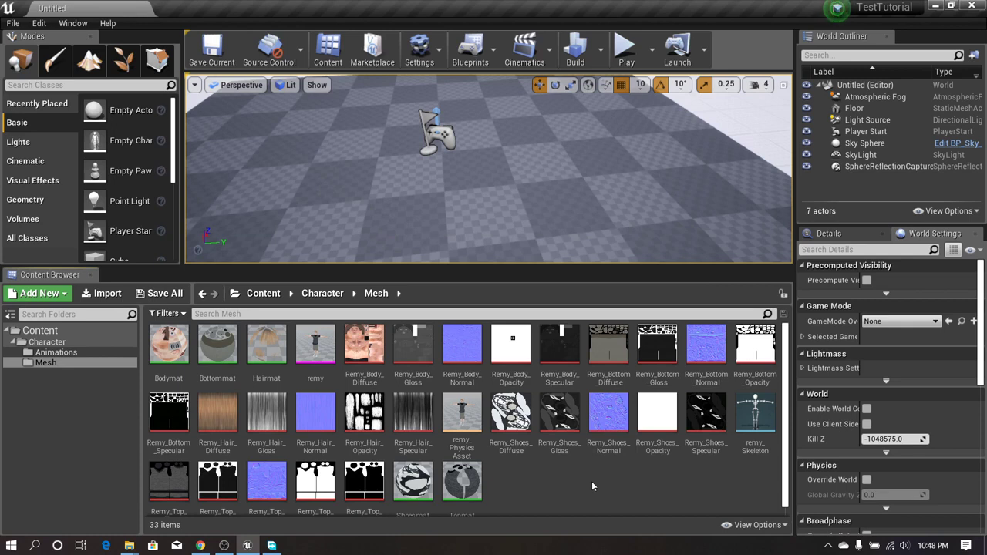
Show every asset of the Mesh folder at once and identify the remy mesh, remy_PhysicsAsset and remy_Skeleton.
scroll(785, 463, down, 1)
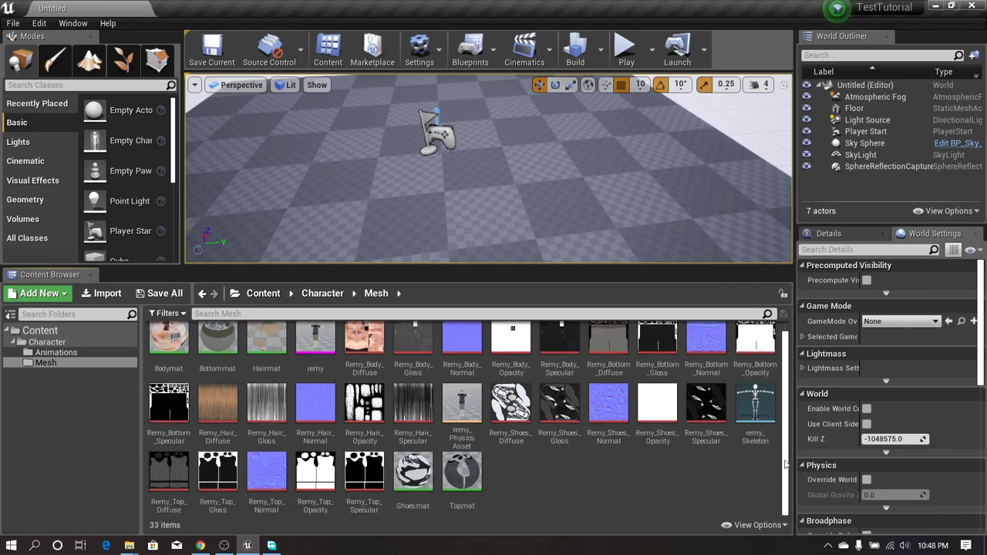
scroll(785, 464, up, 1)
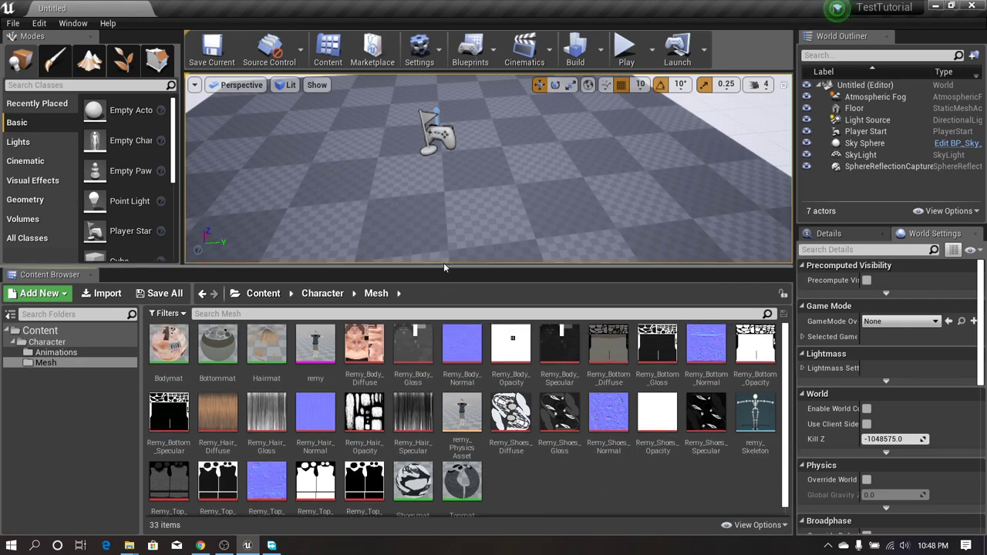
drag(443, 264, 444, 247)
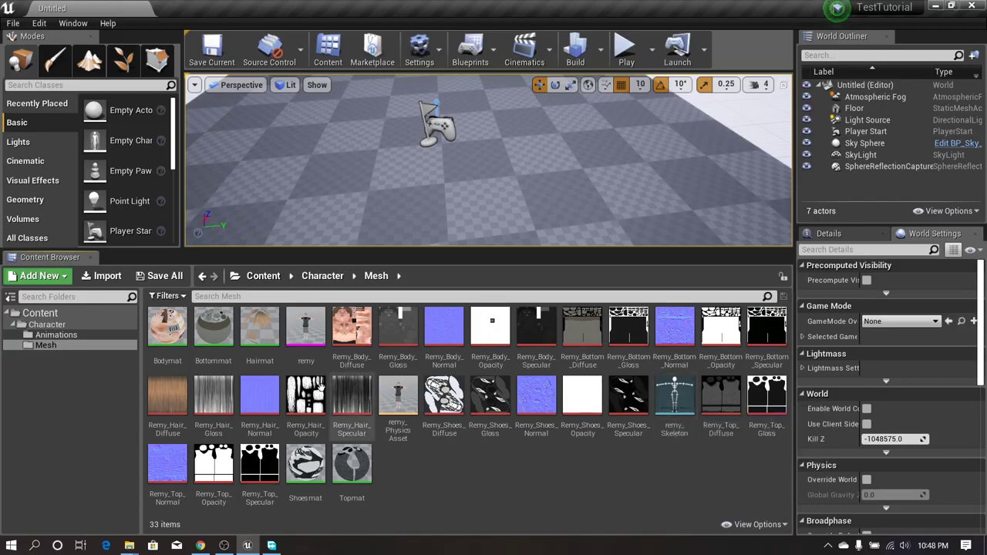
click(294, 344)
click(390, 425)
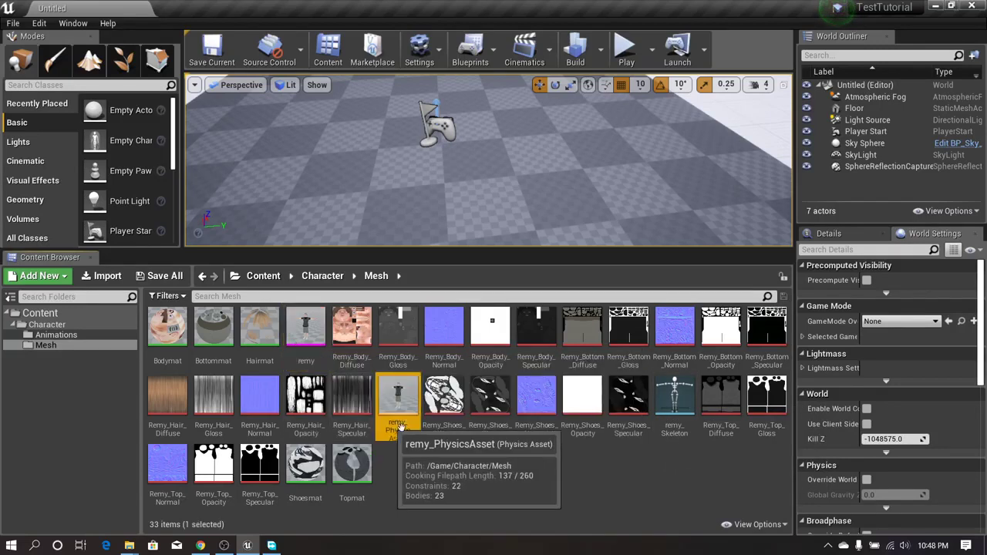
click(680, 429)
click(405, 424)
click(311, 339)
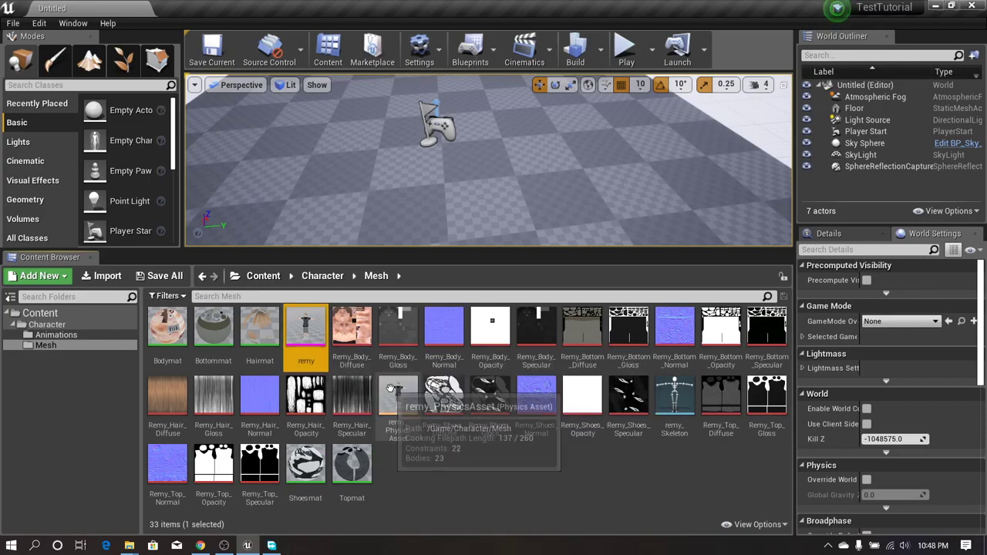
click(392, 395)
click(675, 402)
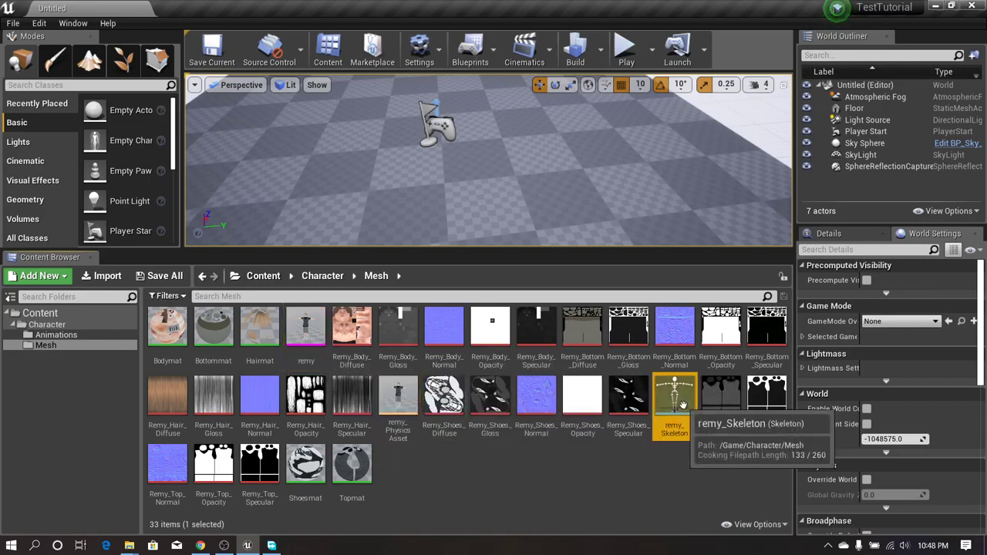
Open the remy skeletal mesh in its asset editor to view the character with its materials.
click(313, 333)
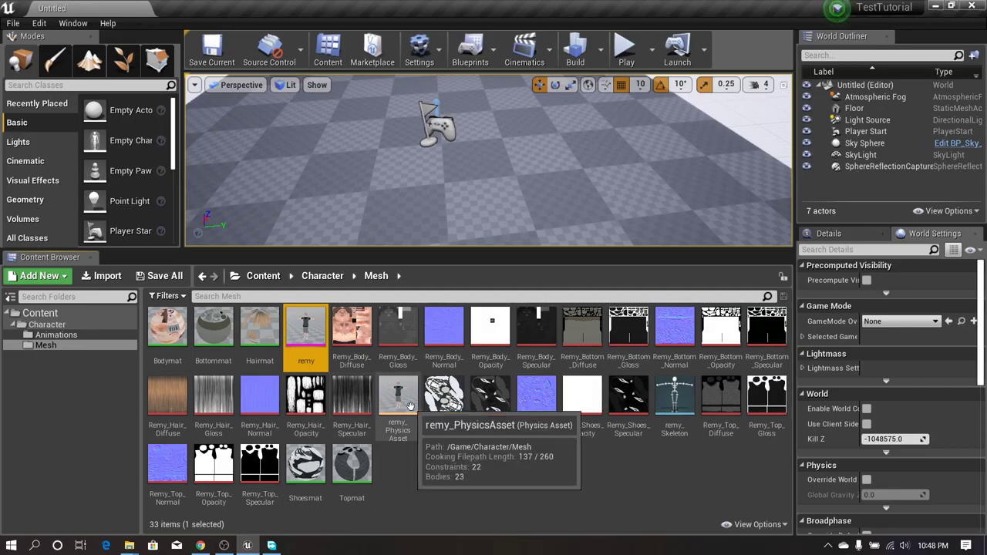
ctrl+click(307, 333)
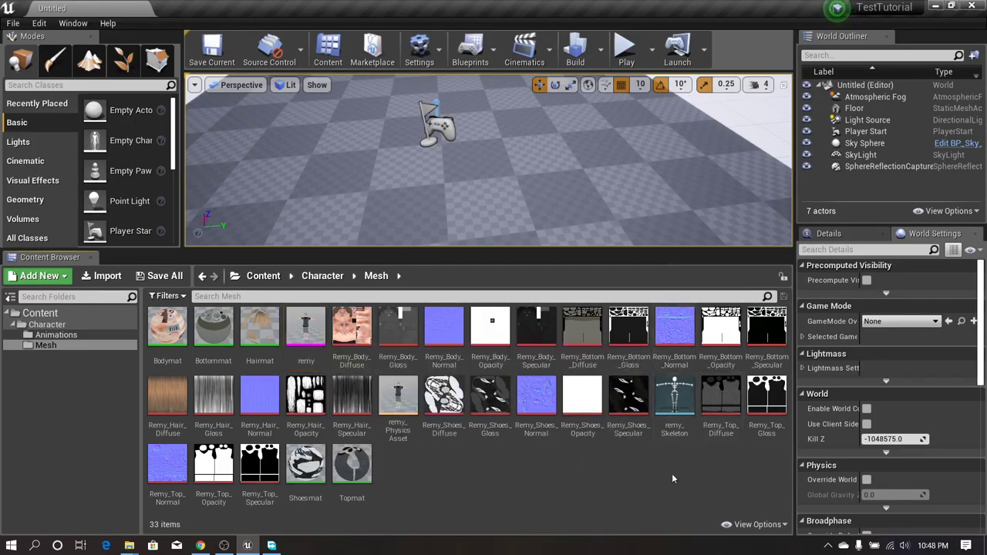
double_click(309, 333)
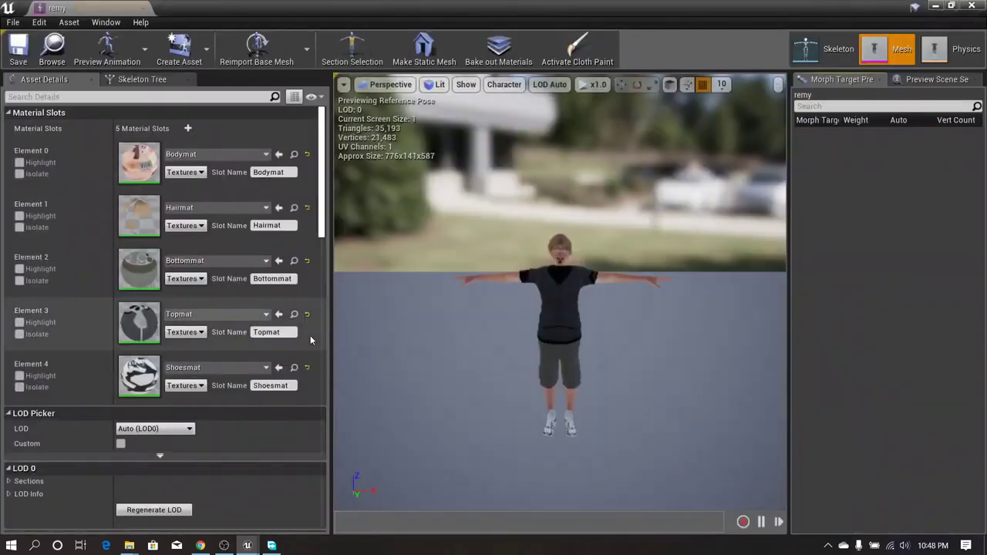
Examine the remy skeletal mesh up close from different angles and close its asset editor.
scroll(538, 267, up, 3)
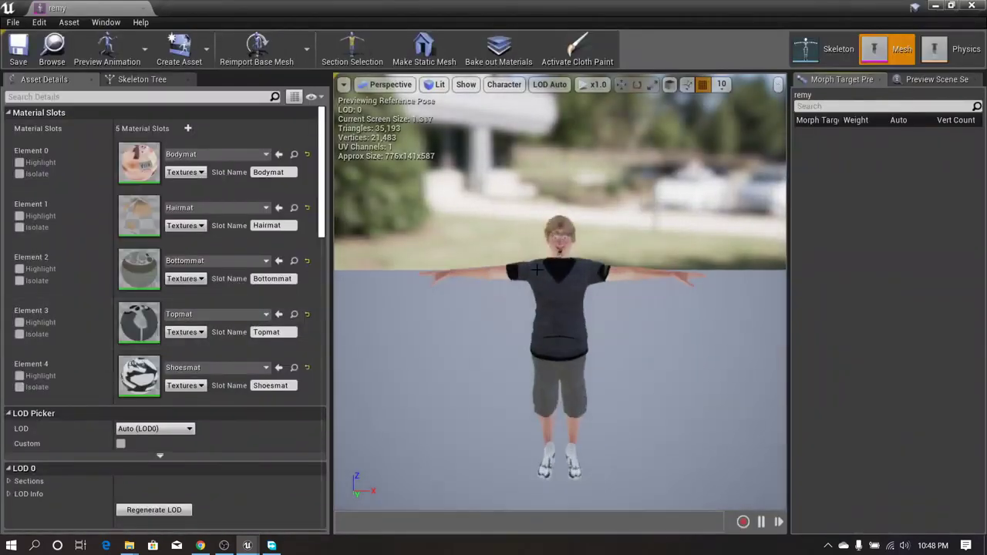
right_drag(537, 267, 586, 270)
right_drag(610, 309, 417, 344)
scroll(514, 320, up, 3)
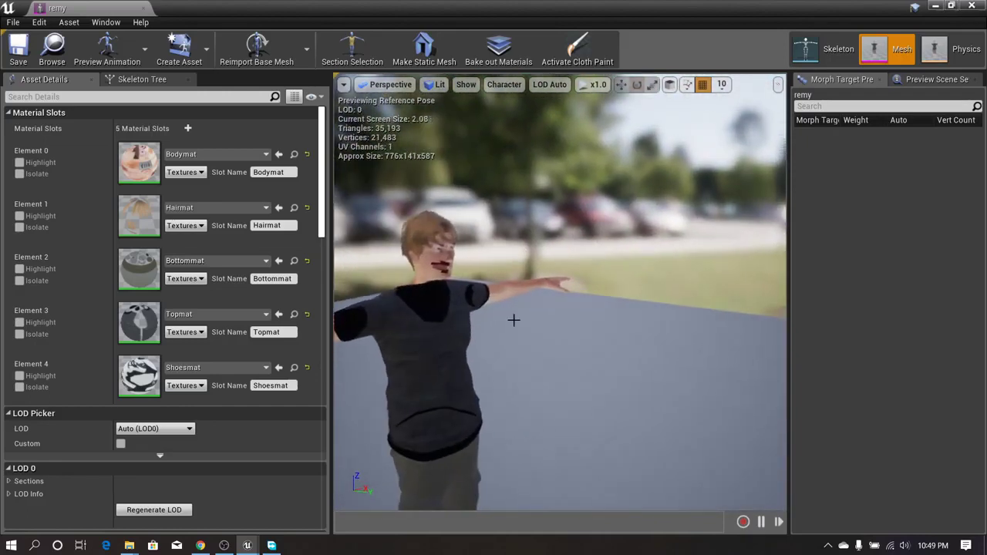
right_drag(513, 319, 499, 314)
click(144, 9)
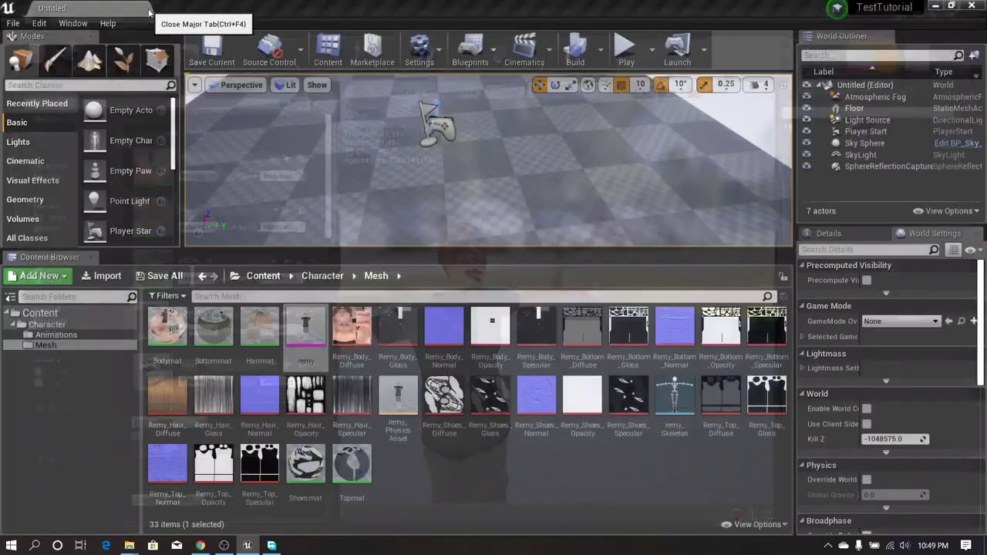
Reopen the remy skeletal mesh for a brief look and close it again.
click(306, 328)
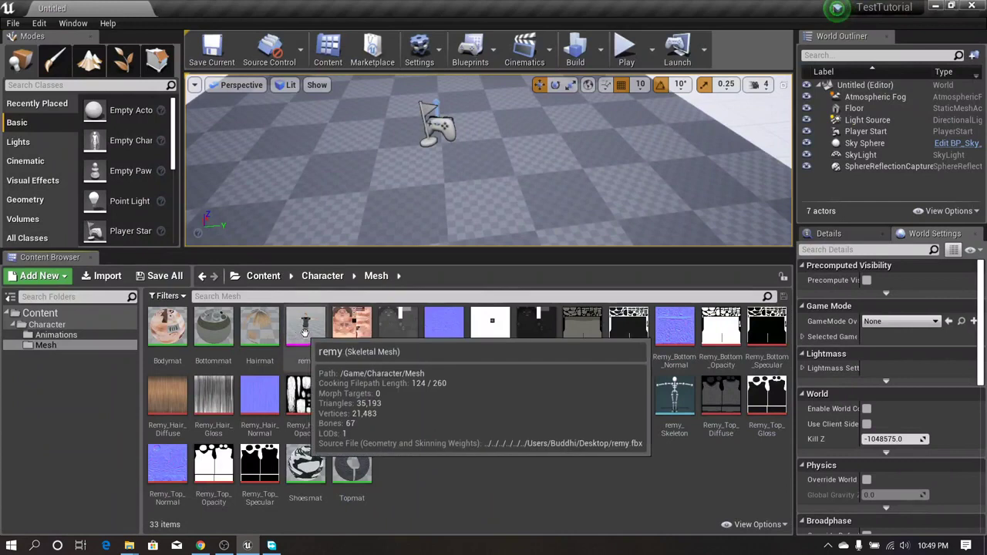
double_click(305, 327)
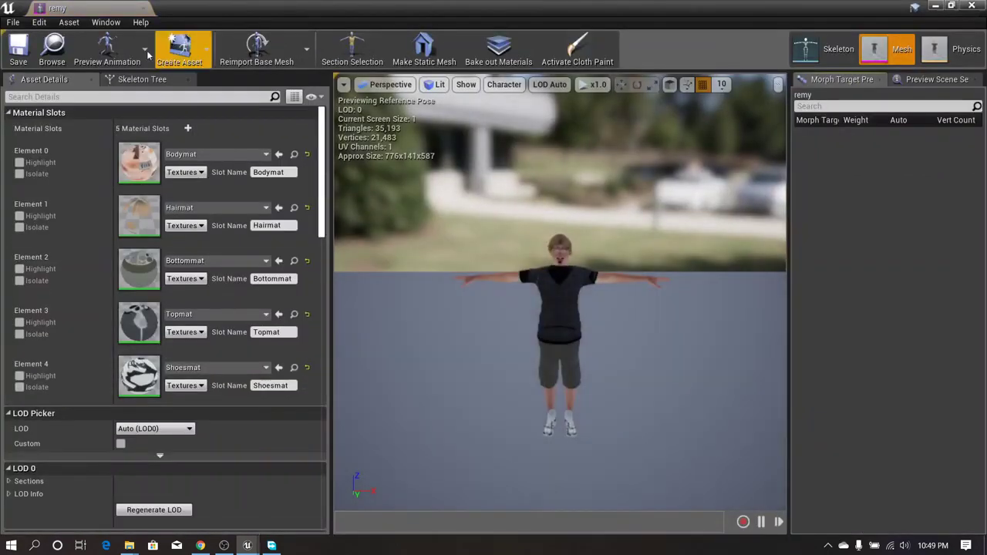
click(143, 9)
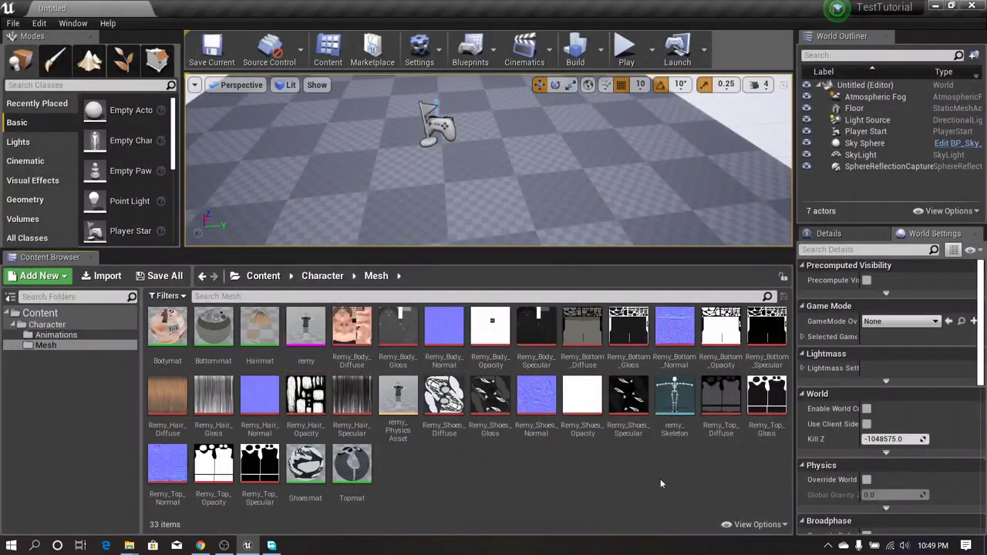
Open the remy_Skeleton asset and view the character from another angle.
double_click(675, 395)
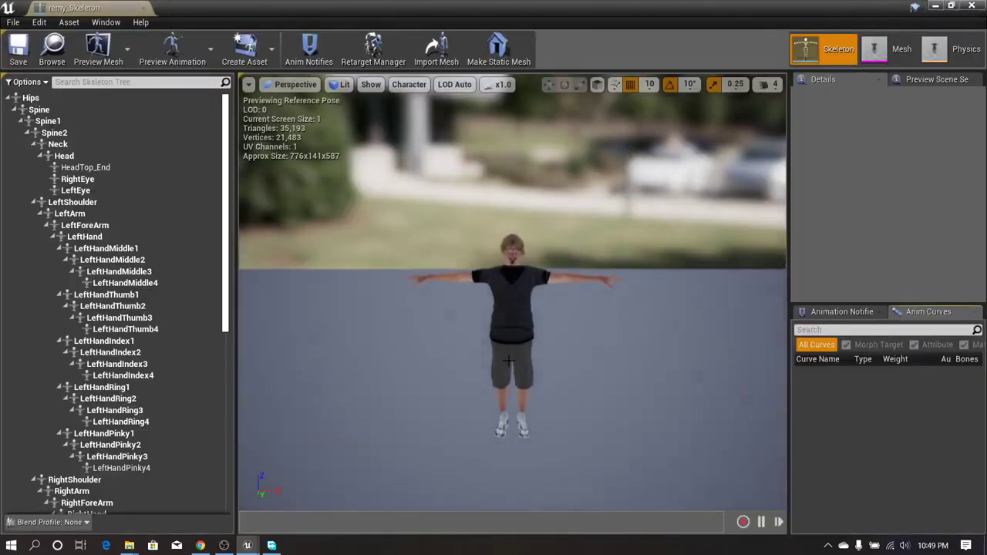
right_drag(509, 360, 625, 312)
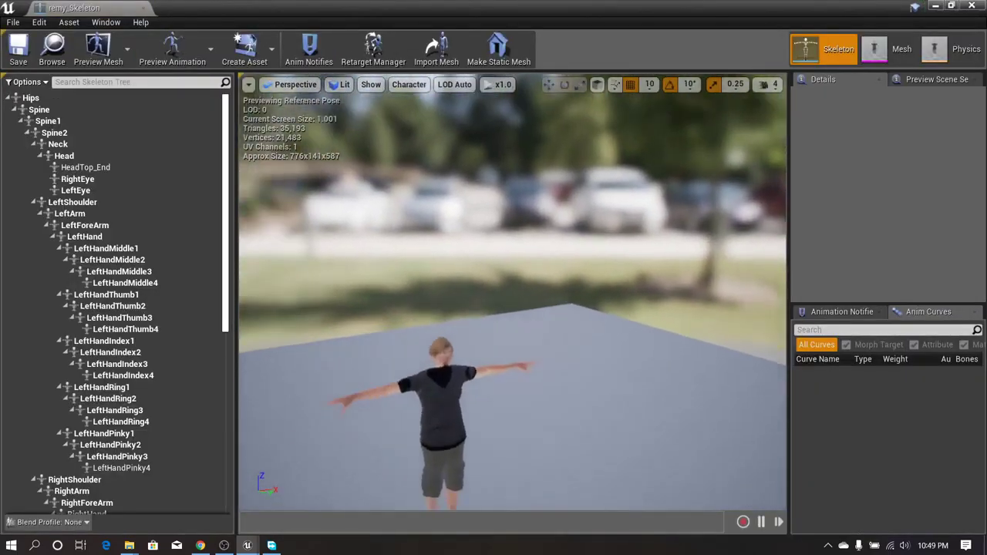
right_drag(382, 311, 367, 356)
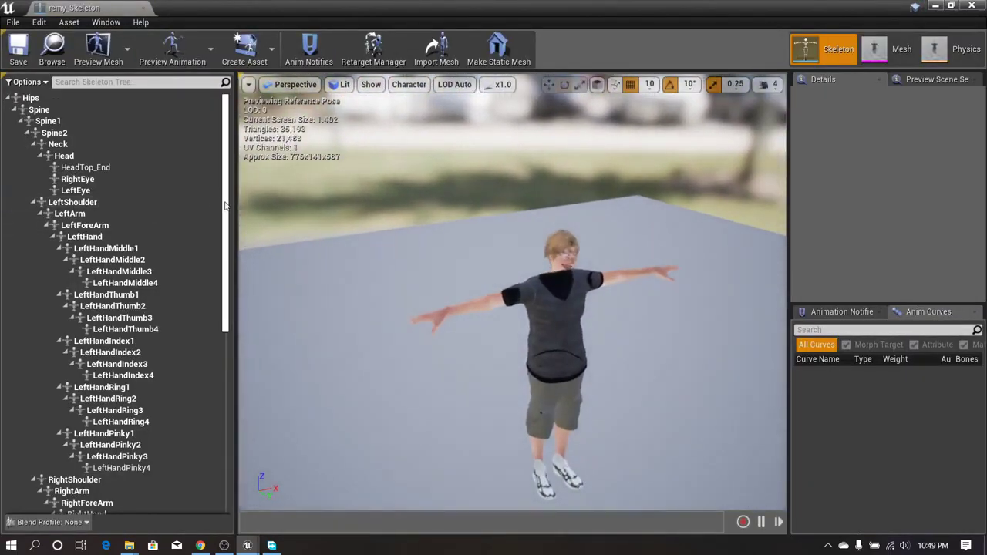
Inspect the bones from Hips through the spine and Neck to Head in the skeleton hierarchy, and close the skeleton editor.
click(51, 98)
click(55, 110)
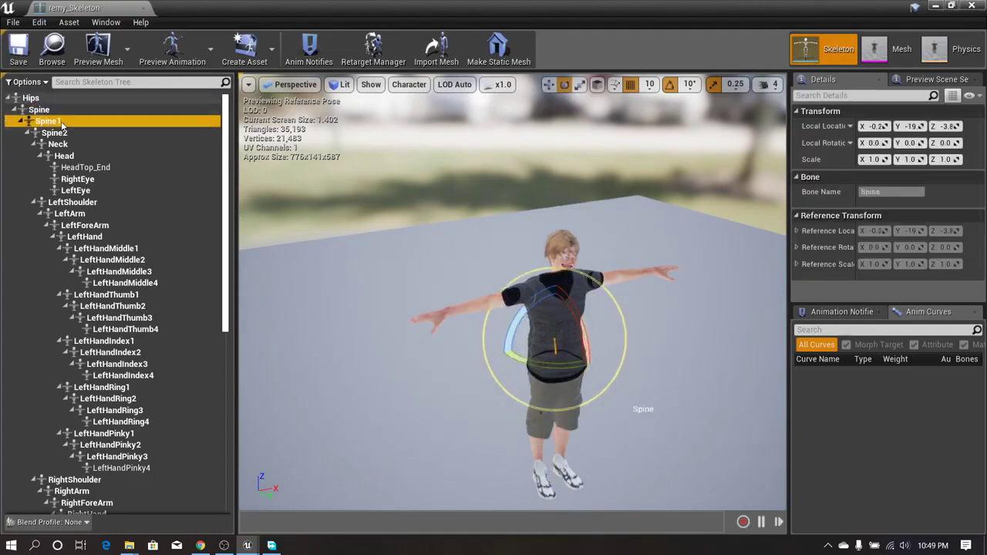
click(60, 121)
click(55, 133)
click(58, 144)
click(64, 156)
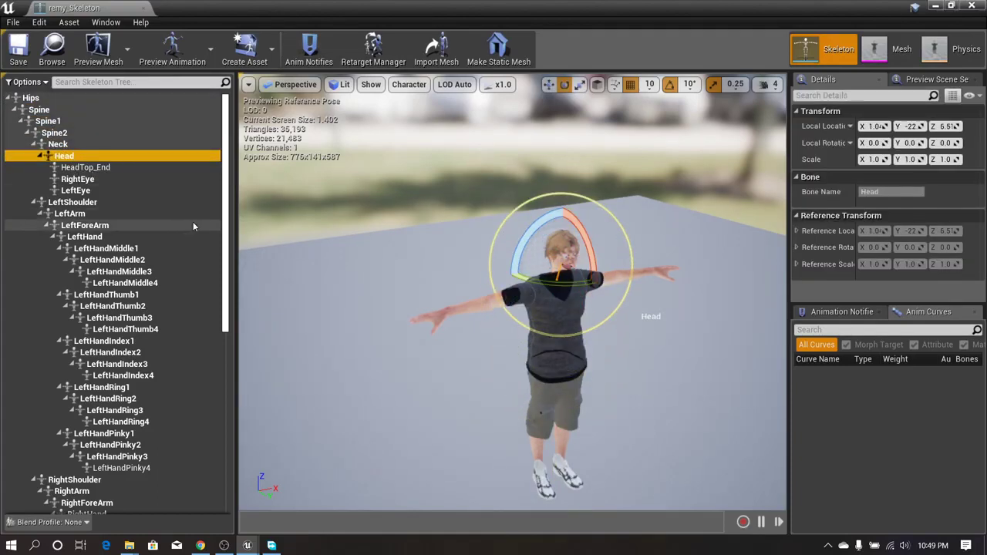
scroll(204, 357, down, 6)
scroll(209, 317, up, 8)
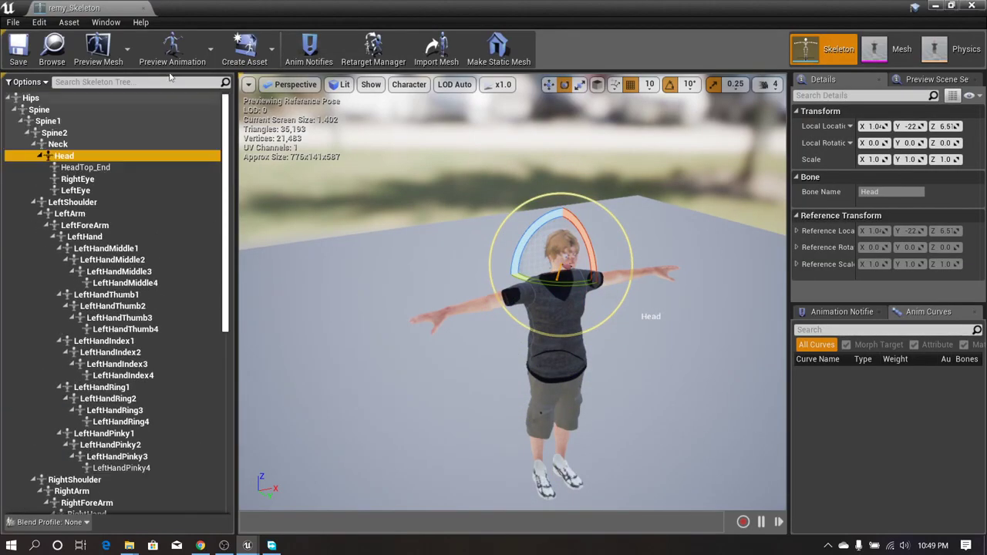
click(143, 8)
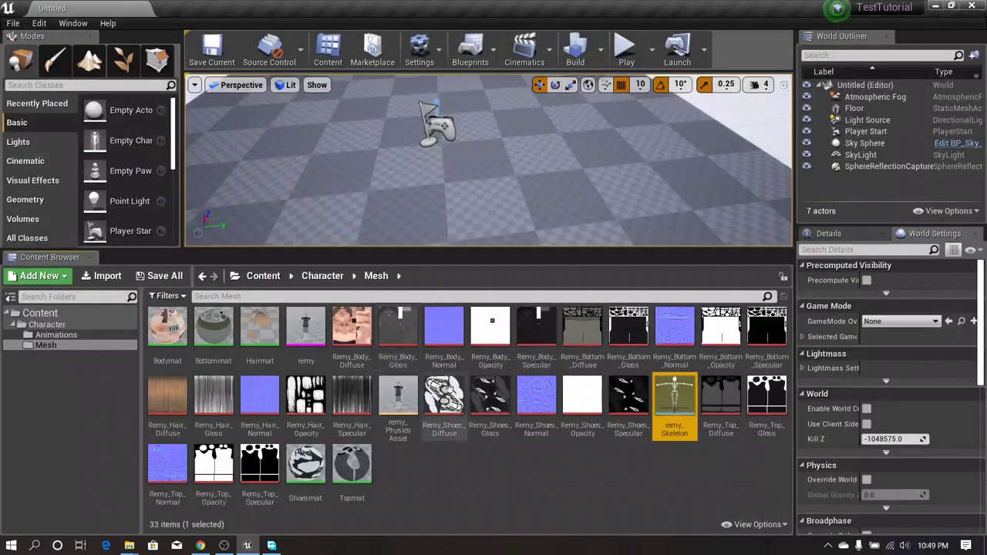
View the collision bodies of remy_PhysicsAsset in its editor and close it.
double_click(398, 397)
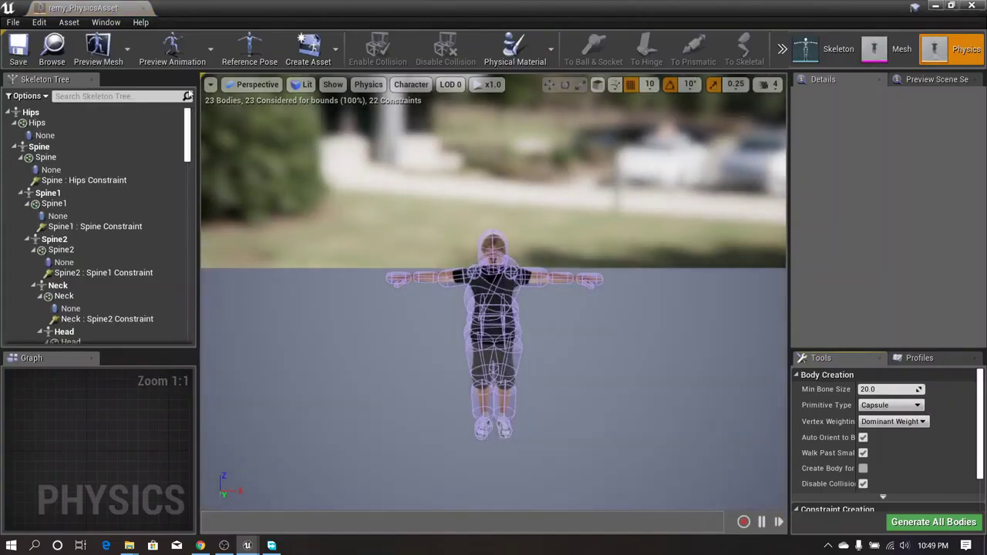
click(142, 9)
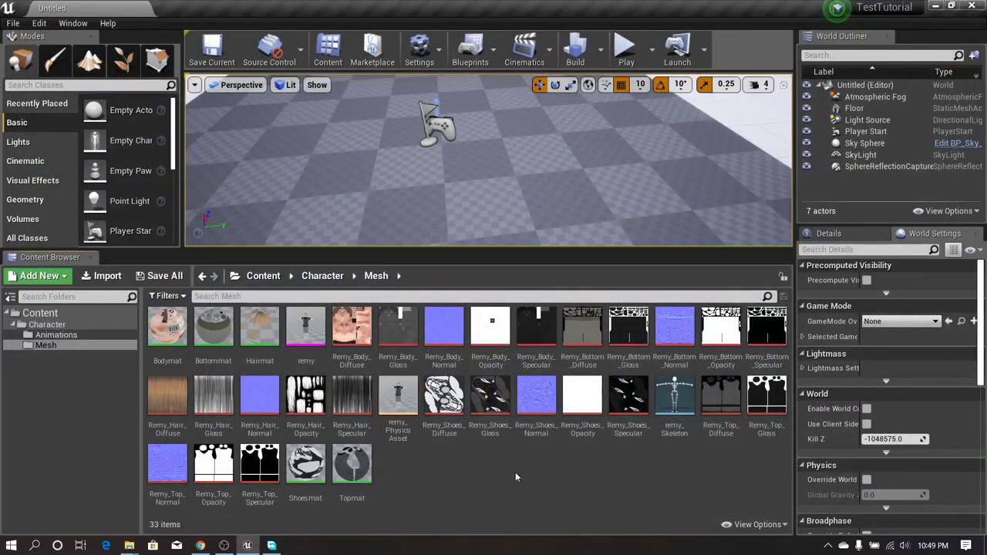
Point out the remy mesh, remy_PhysicsAsset and remy_Skeleton by selecting them together in the Mesh folder, and clear the selection.
click(307, 328)
ctrl+click(398, 401)
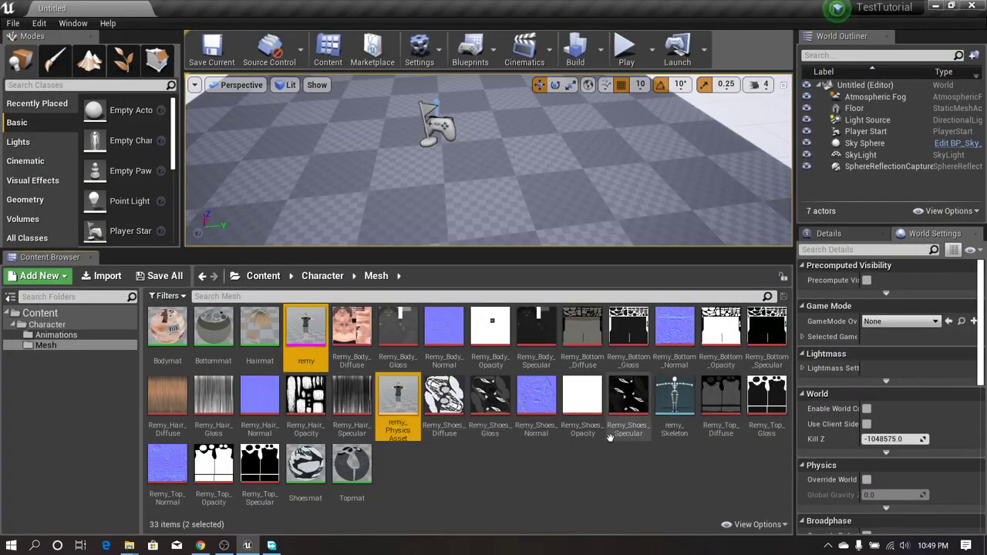
ctrl+click(675, 401)
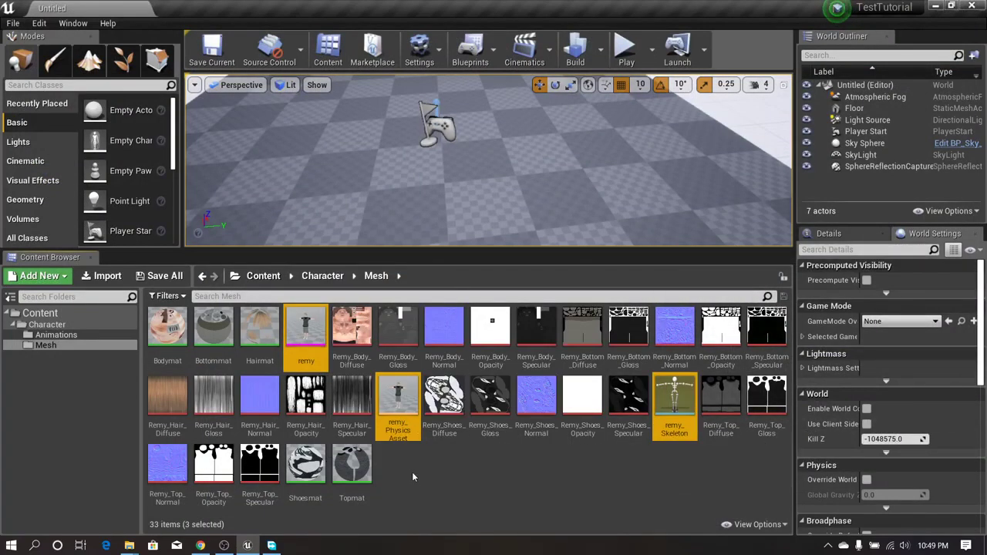
click(398, 401)
click(306, 328)
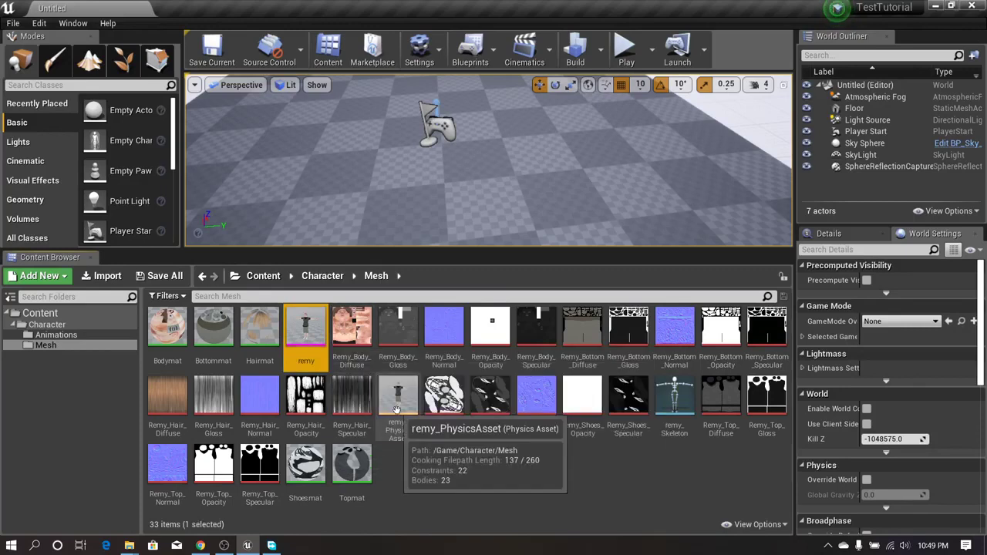
ctrl+click(398, 401)
ctrl+click(674, 401)
click(552, 463)
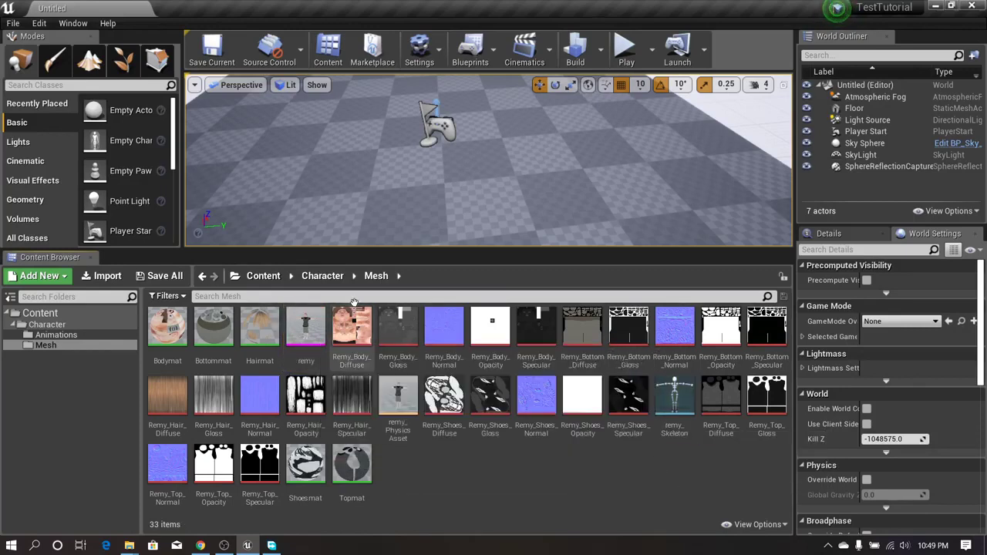
Bring the Idle, Walking and Running files from the desktop into the Character Animations folder for import.
drag(371, 251, 371, 246)
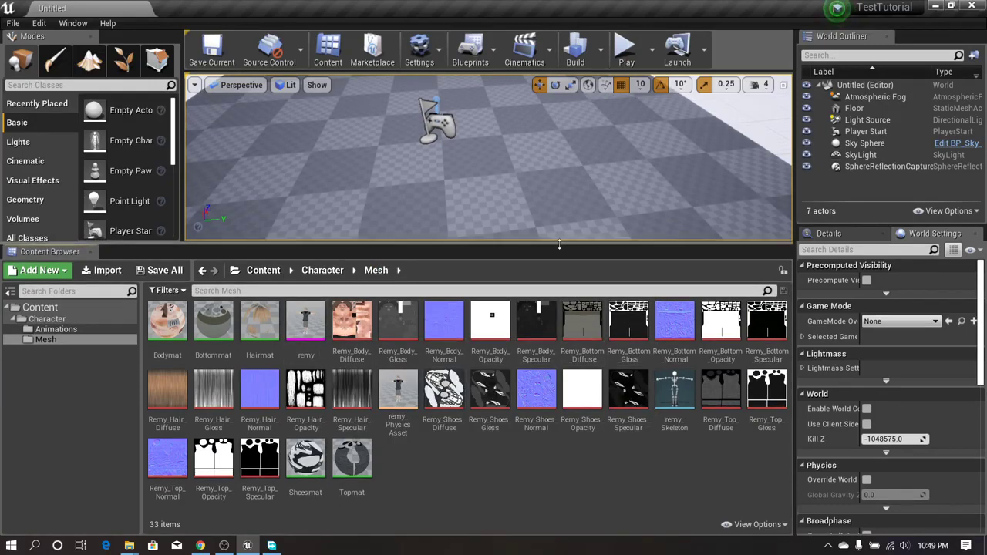
drag(559, 245, 559, 252)
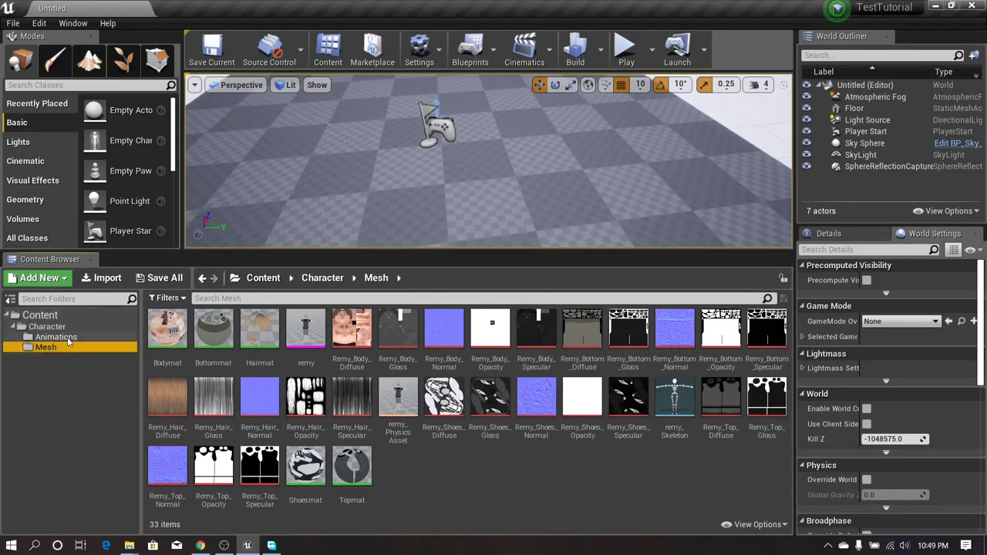
click(62, 338)
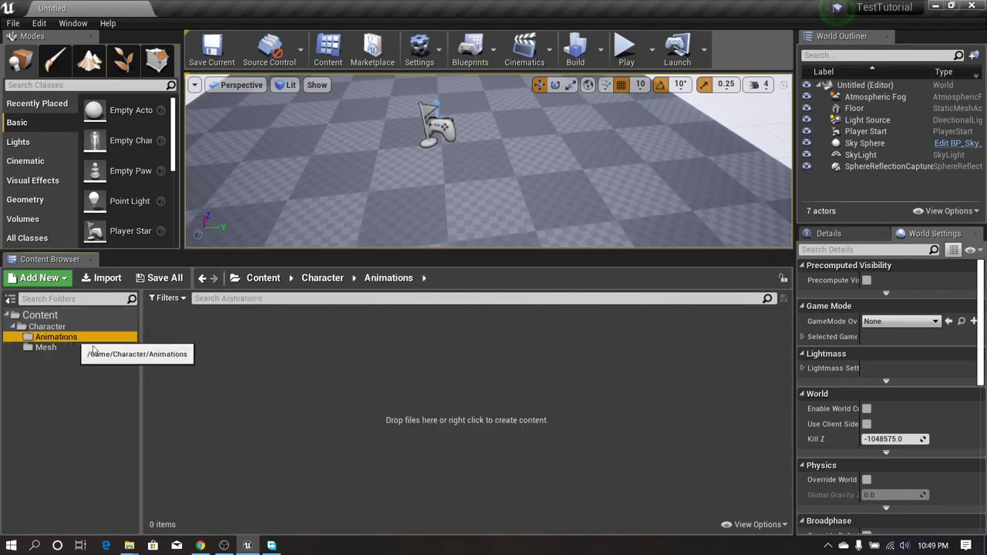
click(932, 6)
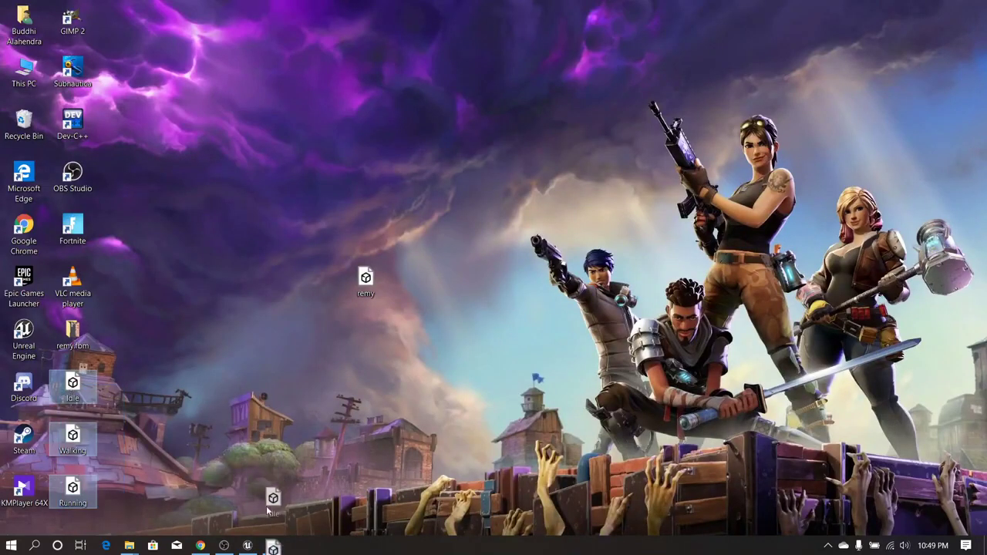
click(245, 547)
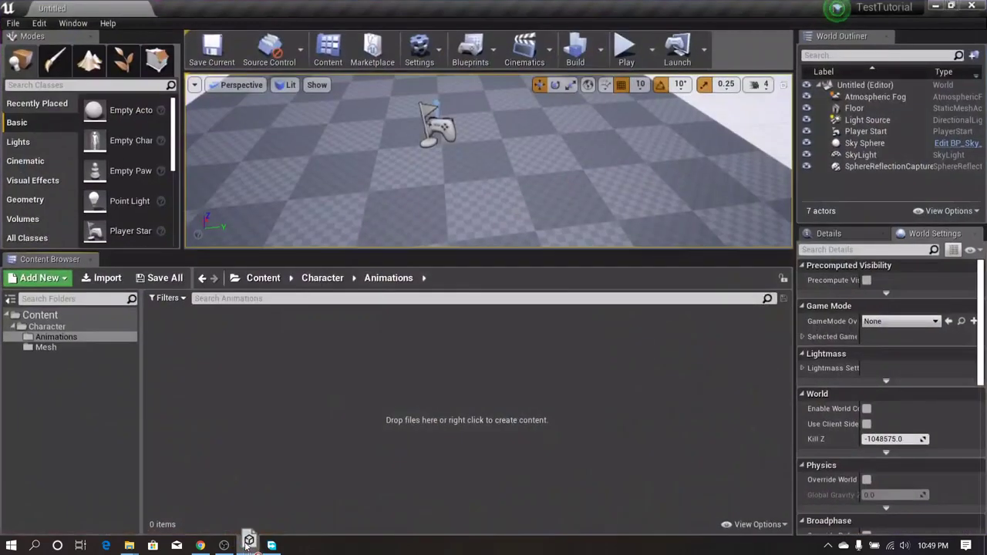
drag(258, 372, 255, 364)
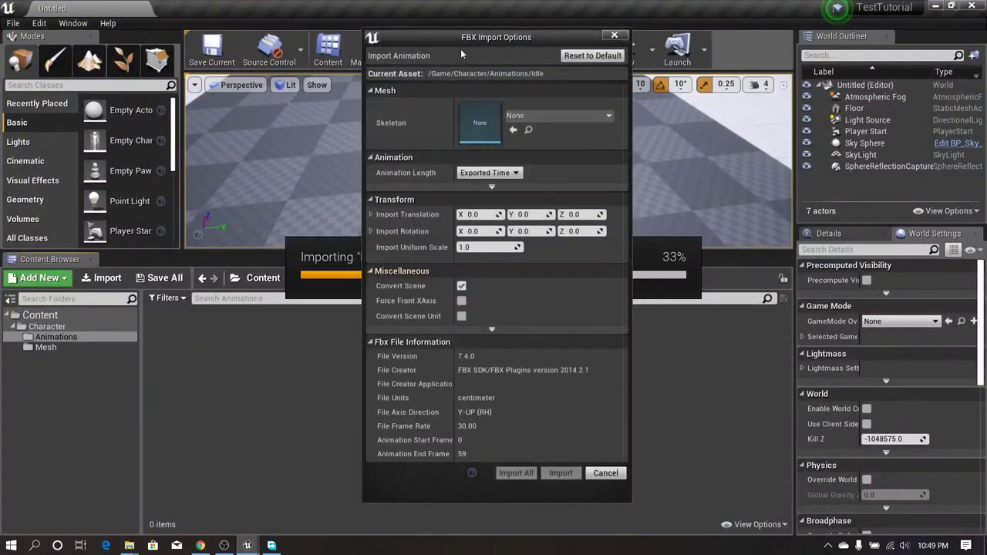
Assign remy_Skeleton as the skeleton in the FBX import options and import all three animations.
drag(465, 40, 524, 41)
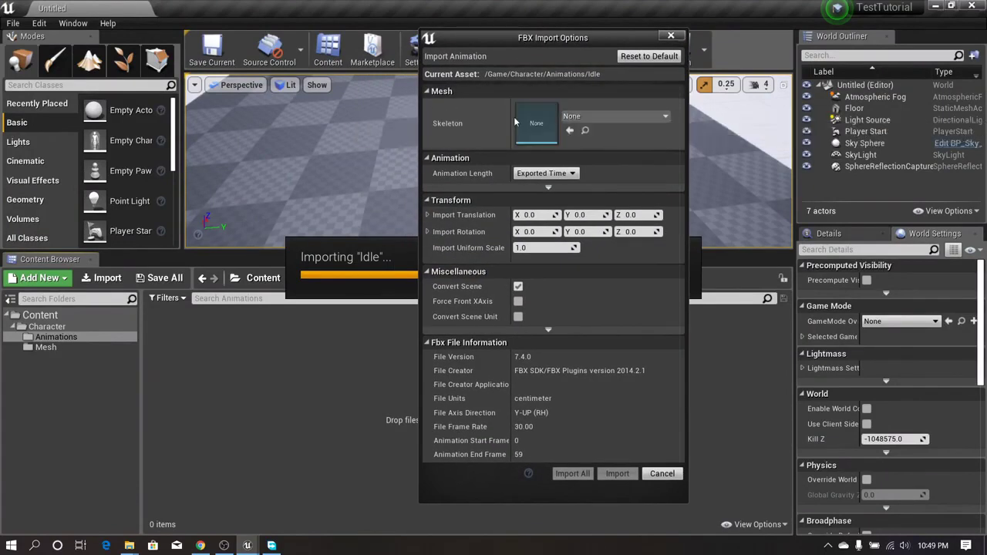
click(567, 117)
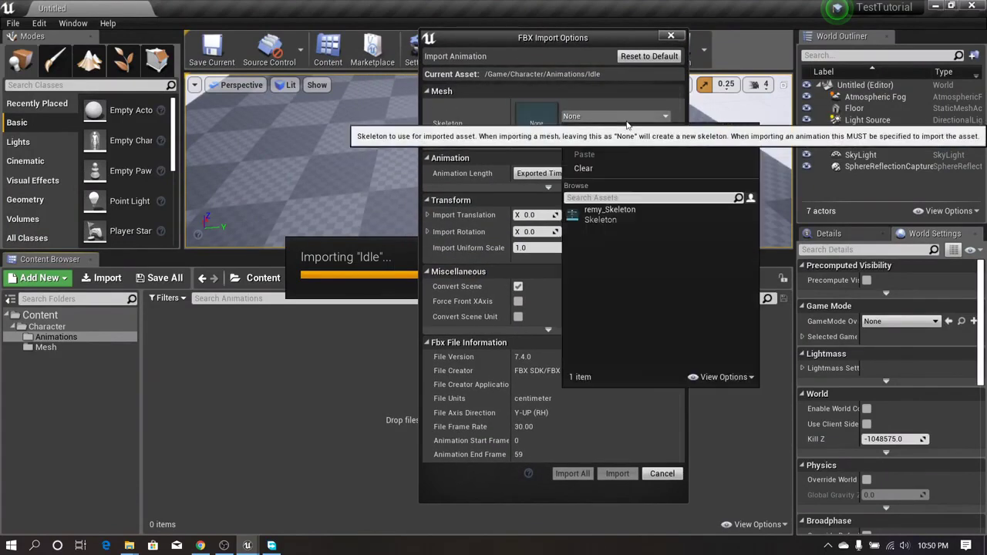
click(606, 217)
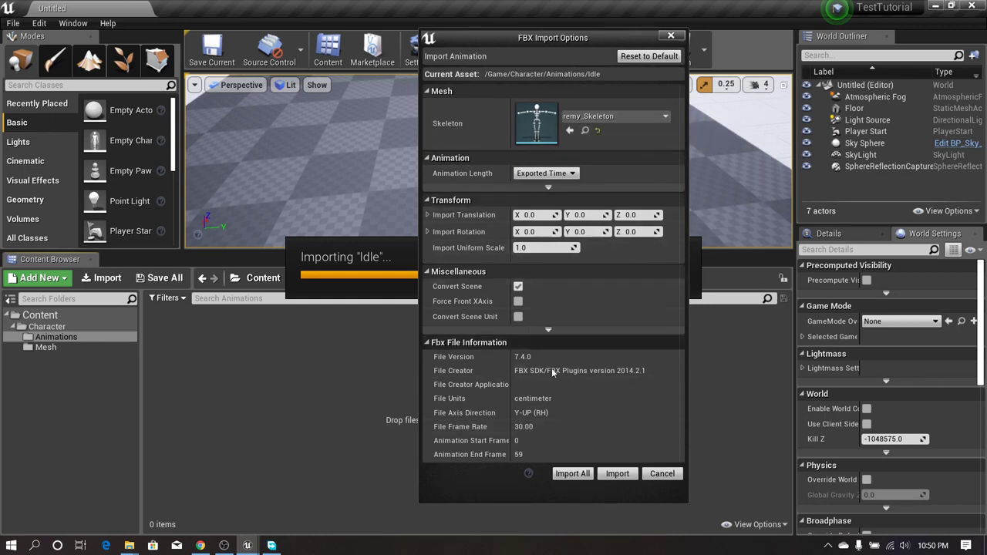
click(573, 473)
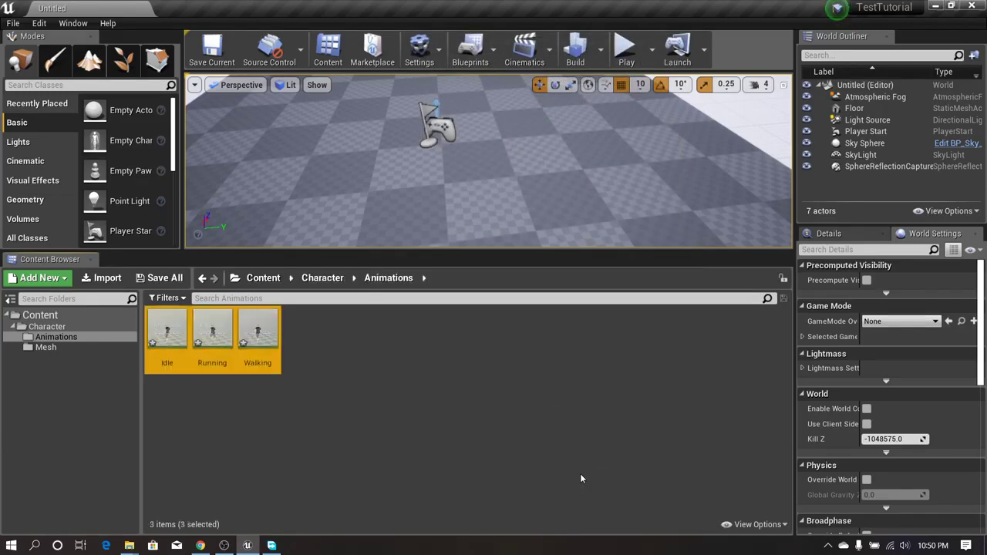
Reduce the Content Browser's height and save the imported Idle, Running and Walking animation sequences.
click(505, 455)
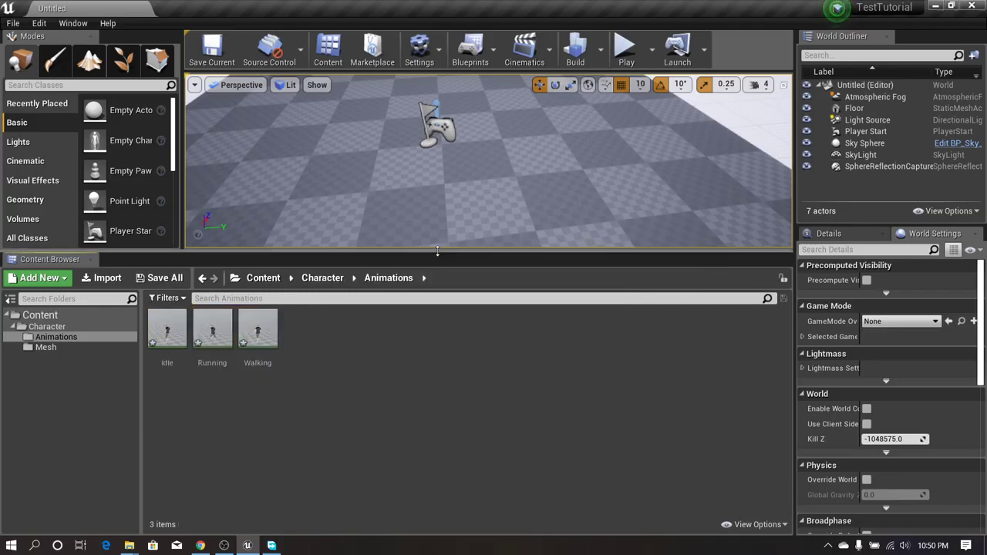
drag(438, 250, 437, 282)
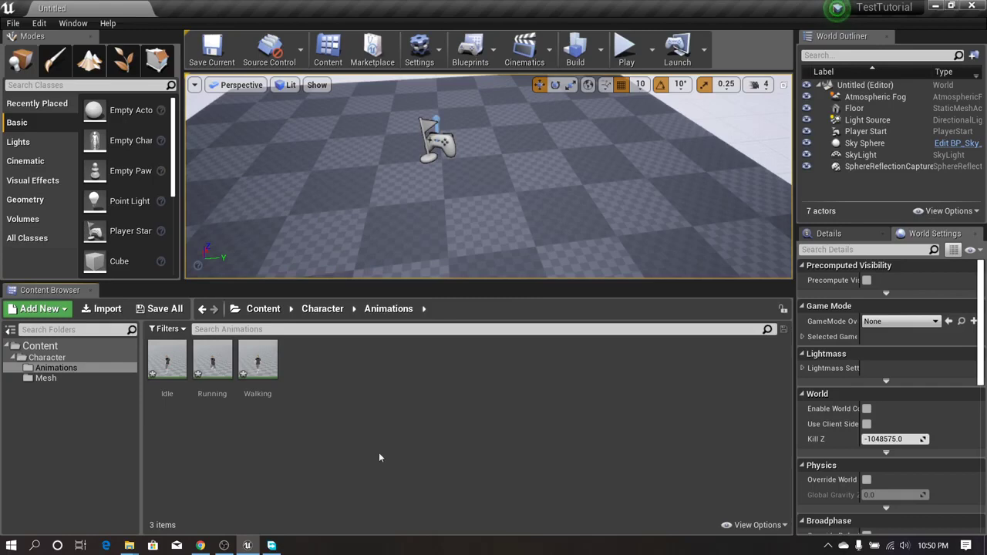
click(159, 308)
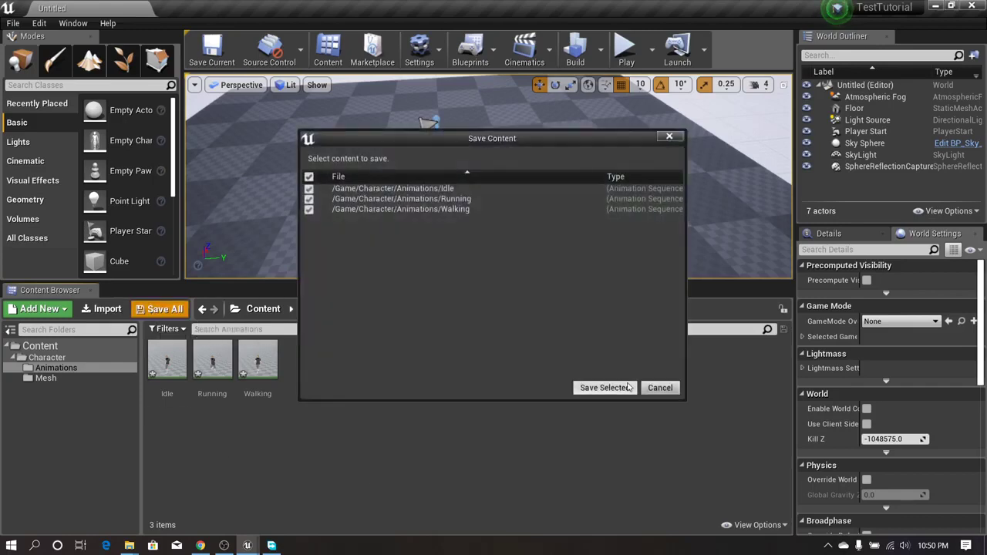
click(603, 387)
Preview the Idle animation on the character from a closer, rotated view and close its editor.
double_click(168, 397)
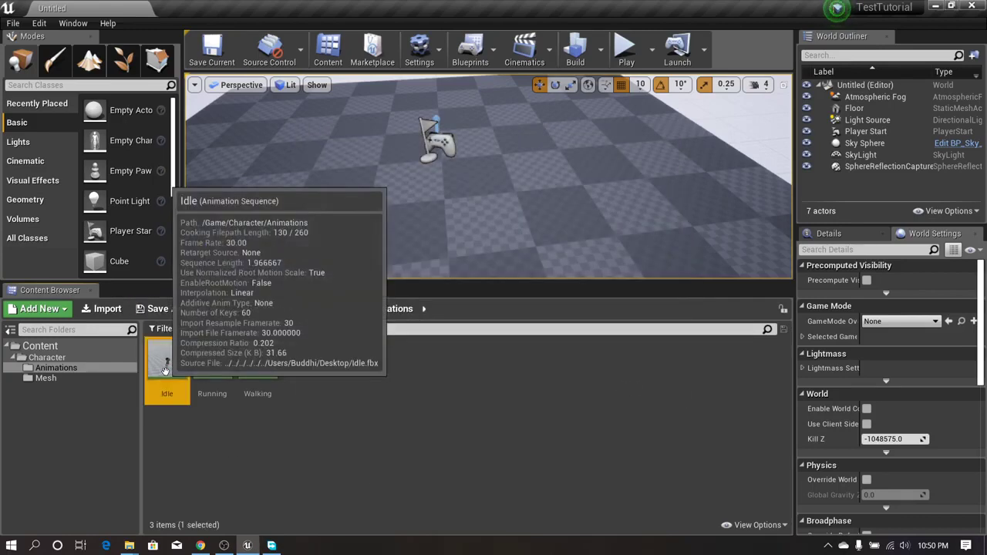
drag(332, 293, 292, 293)
right_drag(491, 261, 402, 243)
key(w)
key(s)
key(a)
key(w)
key(s)
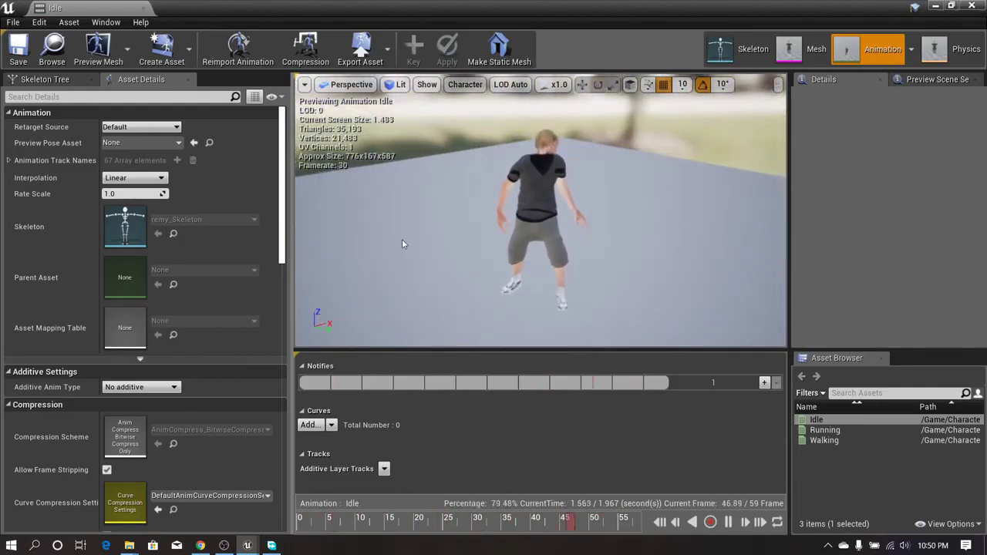
click(143, 8)
Preview the Running and Walking animations on the character, enlarging the viewport for Walking, and close both editors.
double_click(212, 360)
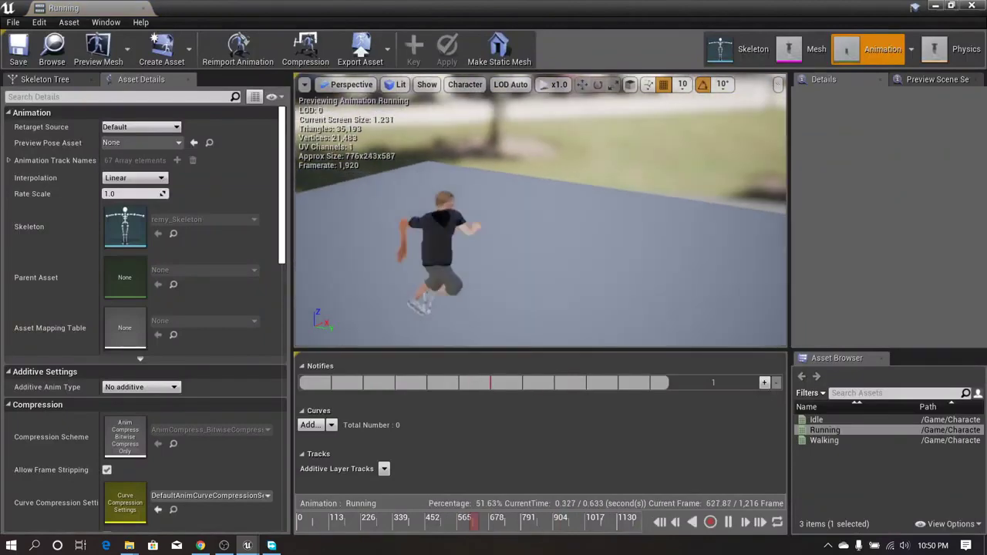
click(142, 9)
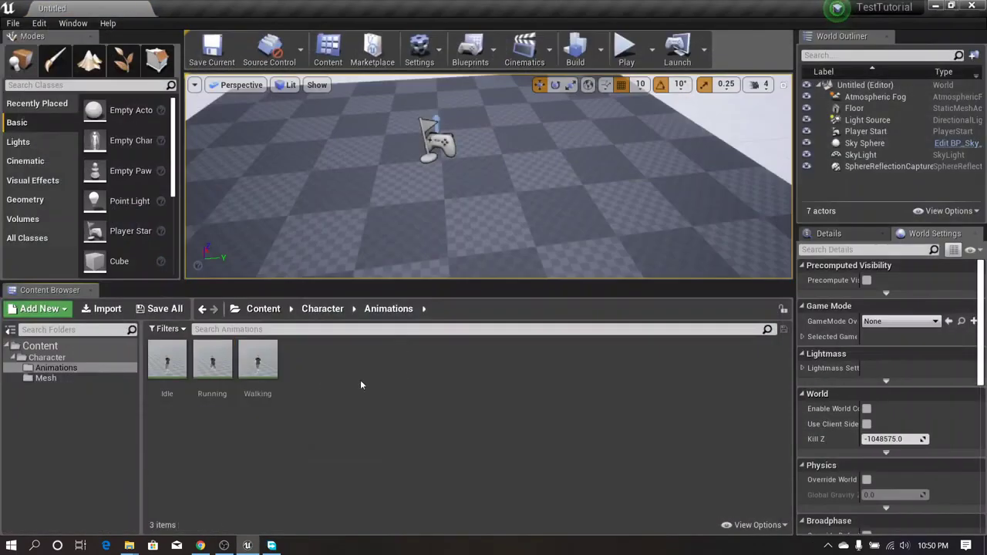
double_click(257, 361)
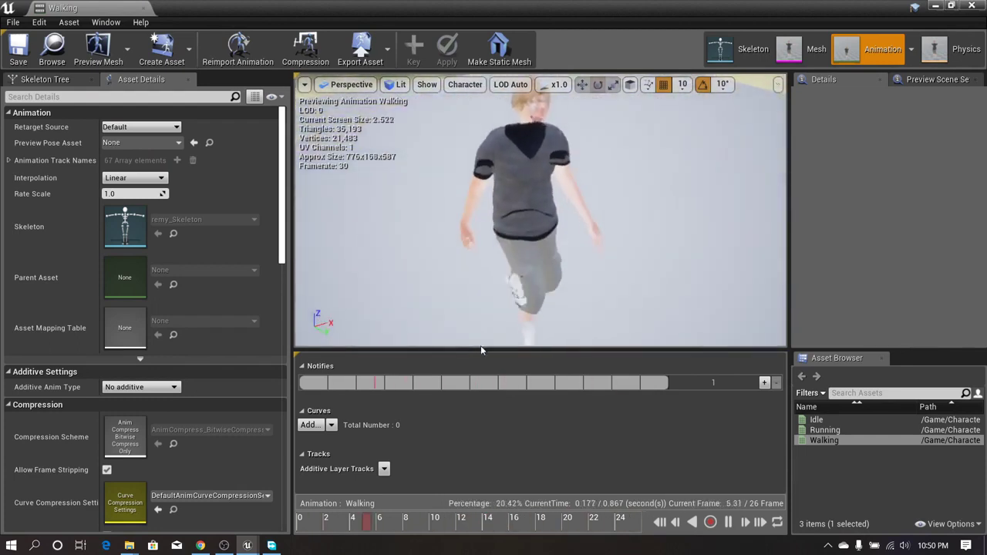
drag(480, 348, 481, 394)
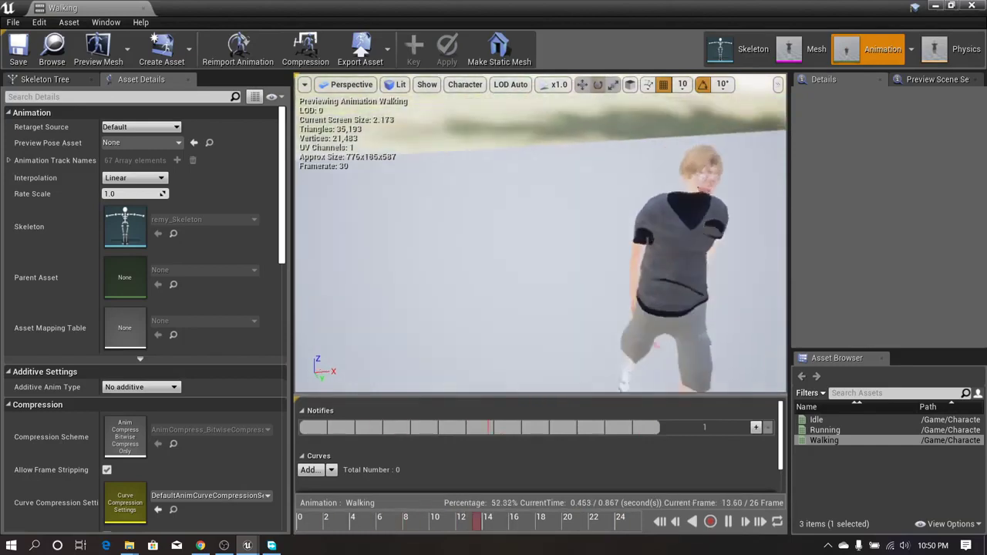
right_drag(494, 262, 471, 342)
key(w)
key(s)
key(w)
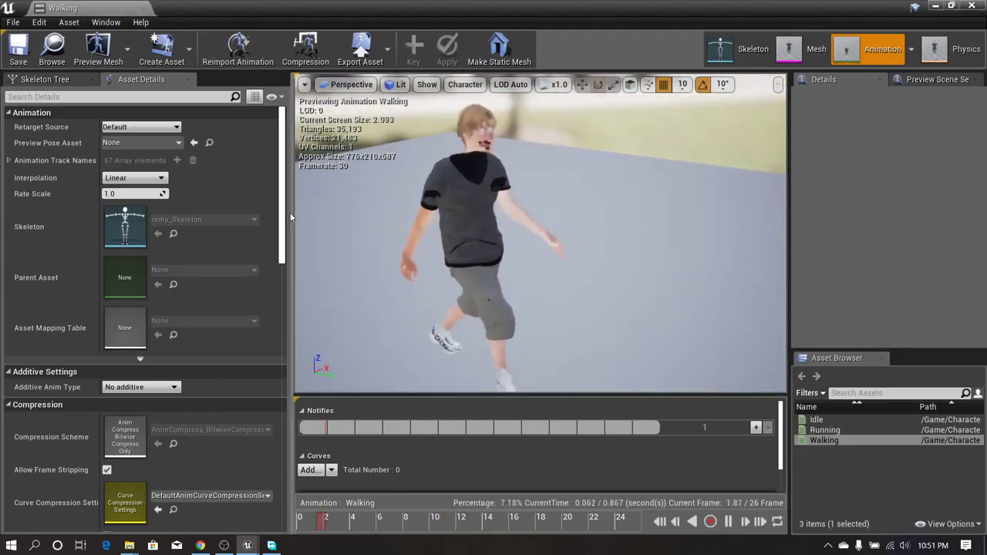
click(145, 8)
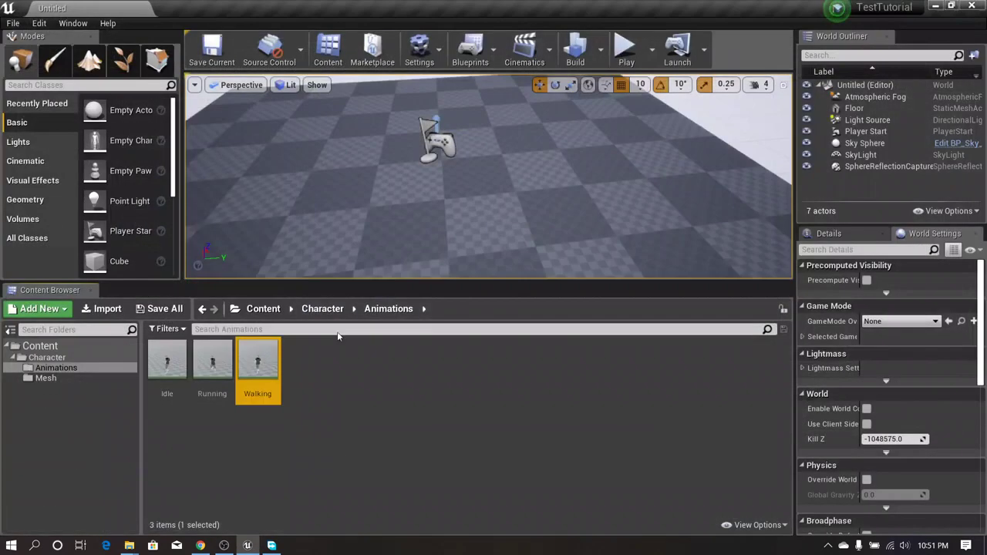
Open the Bodymat material from the Mesh folder and arrange its five Texture Sample nodes in a column on the input side of the result node.
click(45, 377)
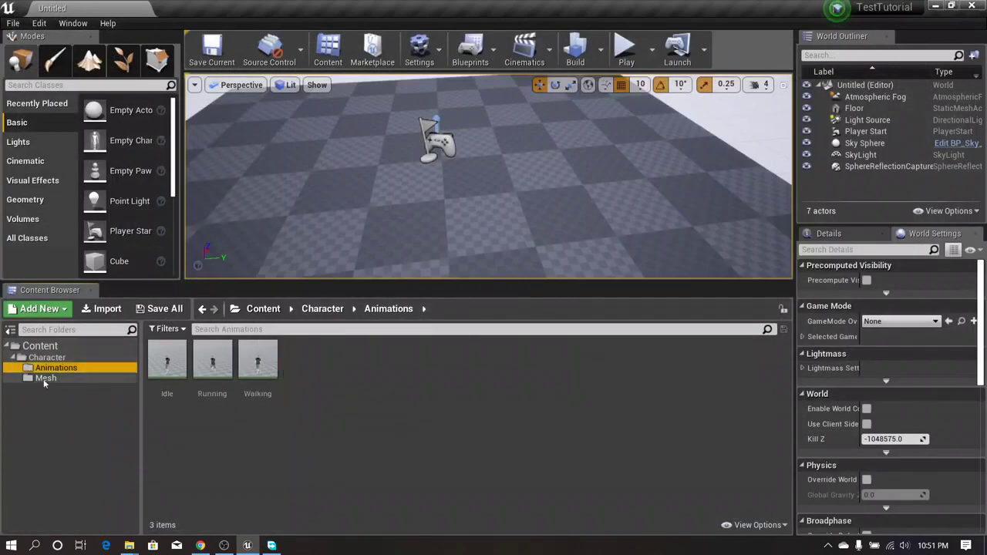
scroll(720, 478, down, 1)
scroll(718, 479, up, 2)
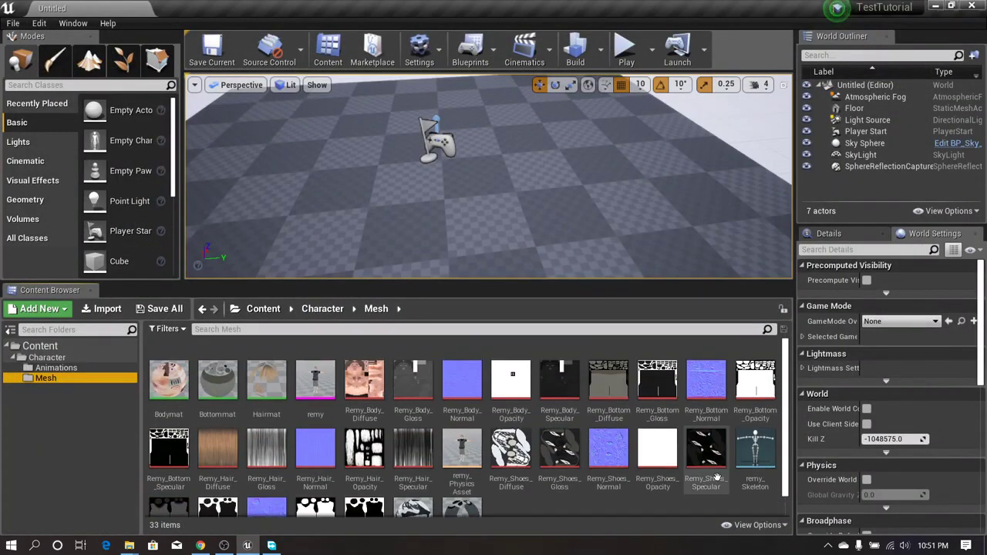
double_click(165, 382)
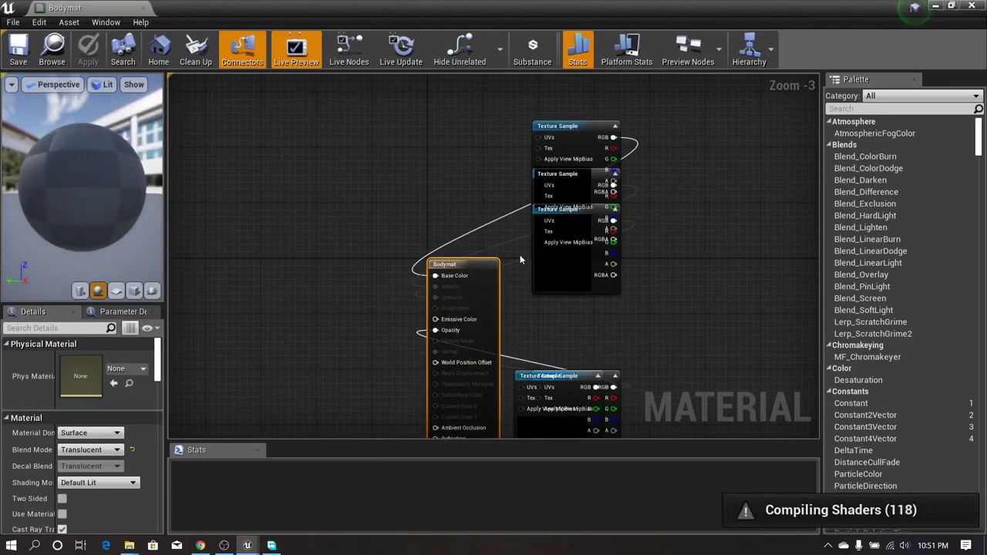
drag(582, 138, 346, 146)
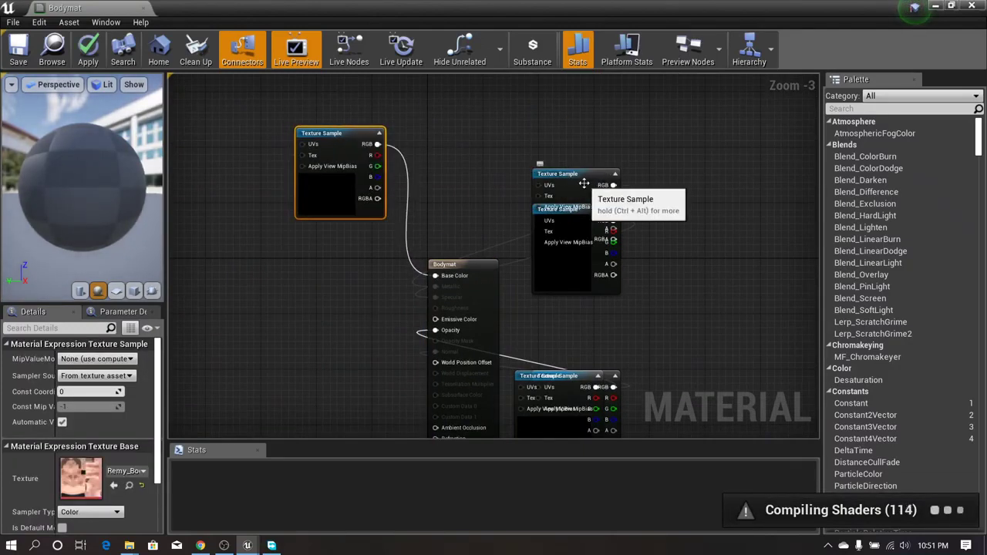
drag(580, 191, 344, 253)
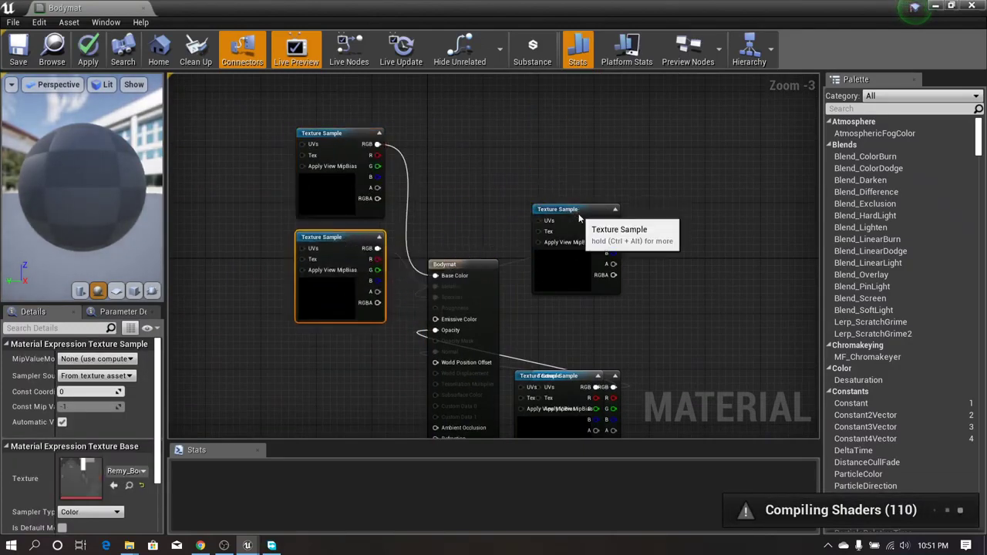
drag(580, 218, 344, 356)
right_drag(257, 346, 314, 221)
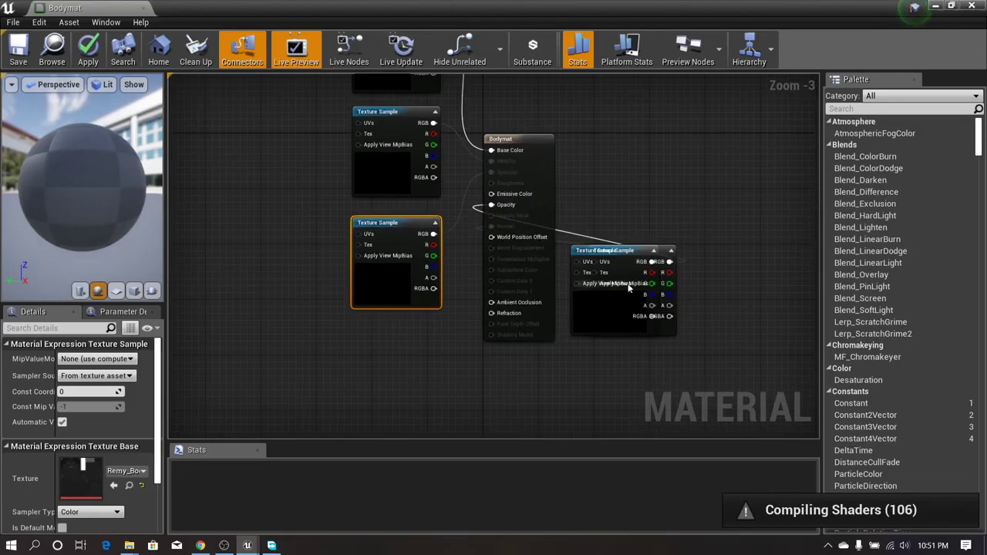
drag(627, 255, 430, 326)
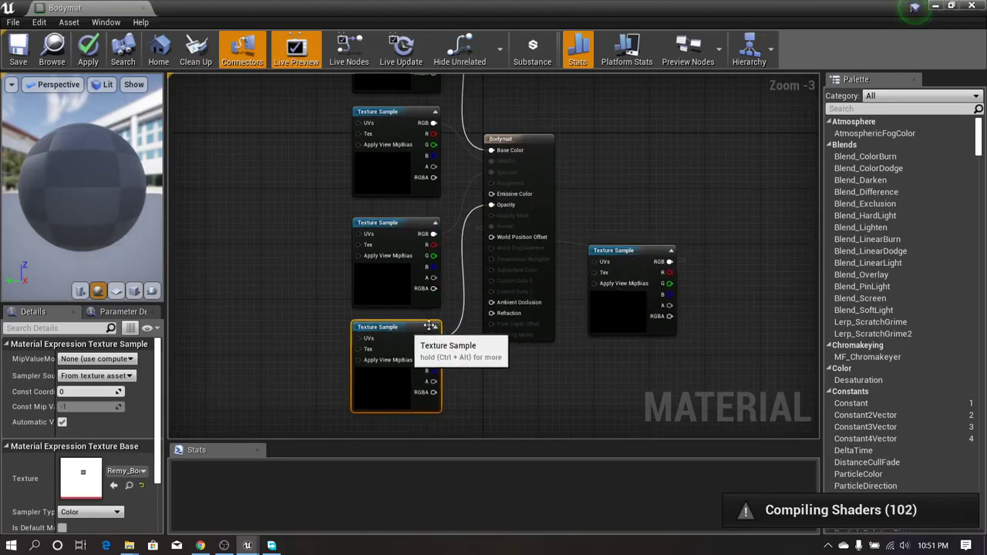
drag(644, 262, 407, 313)
click(317, 230)
Move the Bodymat result node farther away from the column of Texture Sample nodes.
right_drag(318, 230, 293, 376)
scroll(293, 376, down, 3)
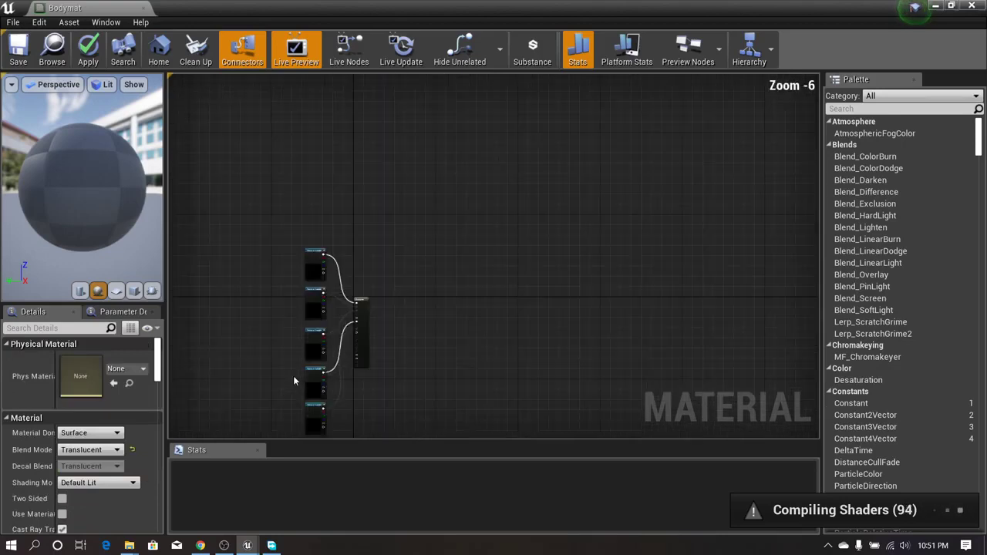
scroll(327, 319, up, 4)
right_drag(507, 357, 538, 270)
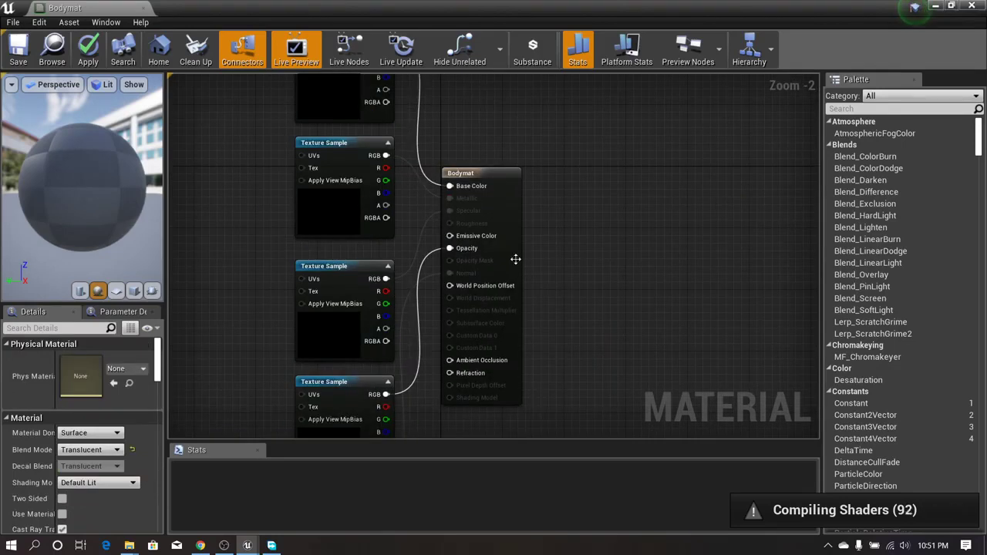
drag(515, 260, 569, 290)
click(648, 270)
scroll(641, 273, down, 3)
scroll(637, 273, up, 3)
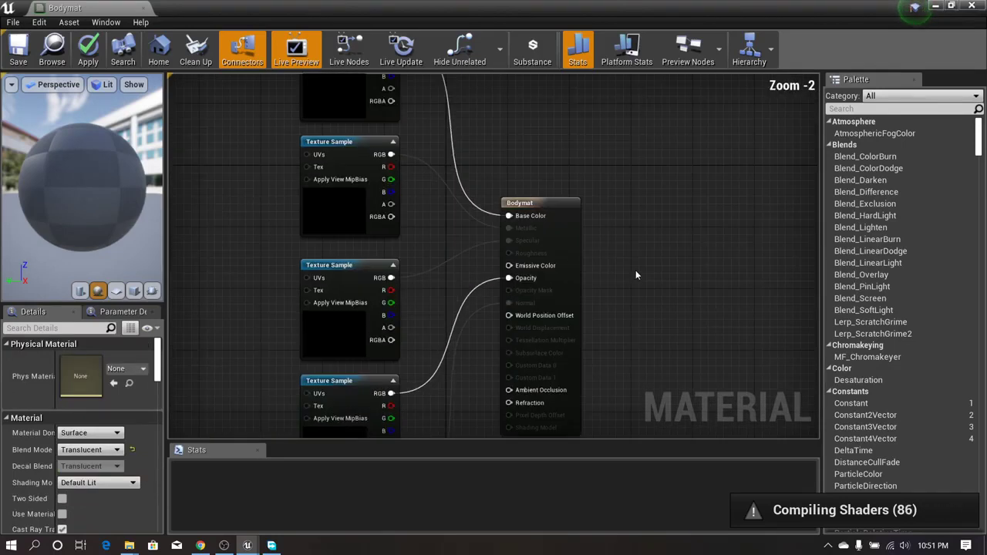
right_drag(626, 292, 661, 251)
right_drag(707, 302, 724, 253)
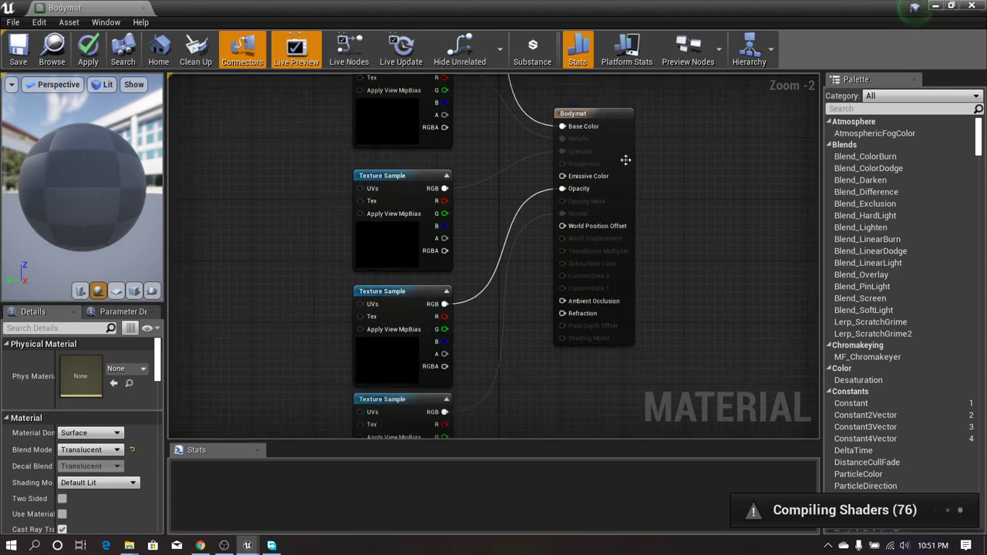
right_drag(672, 165, 674, 213)
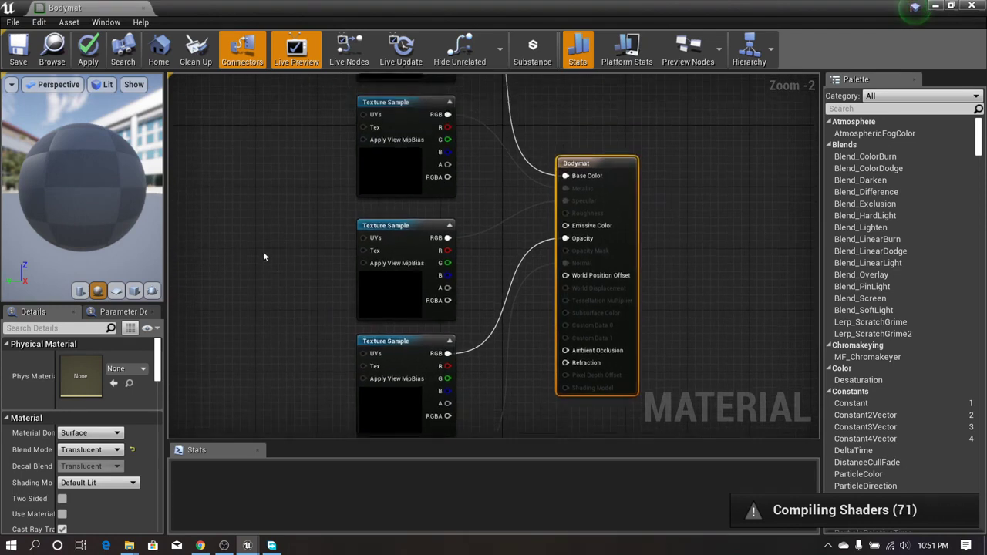
right_drag(301, 234, 287, 294)
right_drag(296, 261, 326, 174)
right_drag(706, 406, 654, 404)
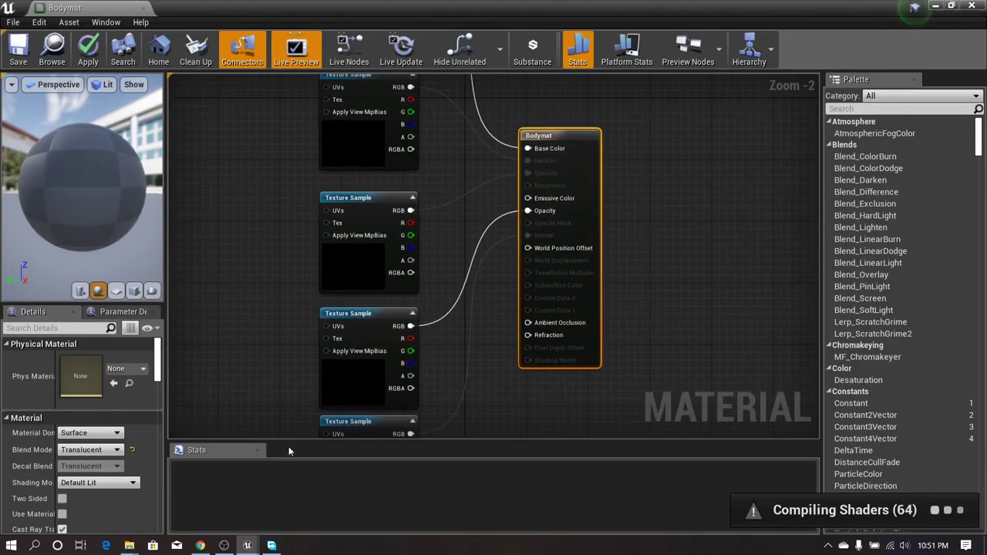
Hide the material statistics and dock the Bodymat editor alongside the level editor, keeping Bodymat in front.
click(258, 451)
scroll(295, 308, down, 3)
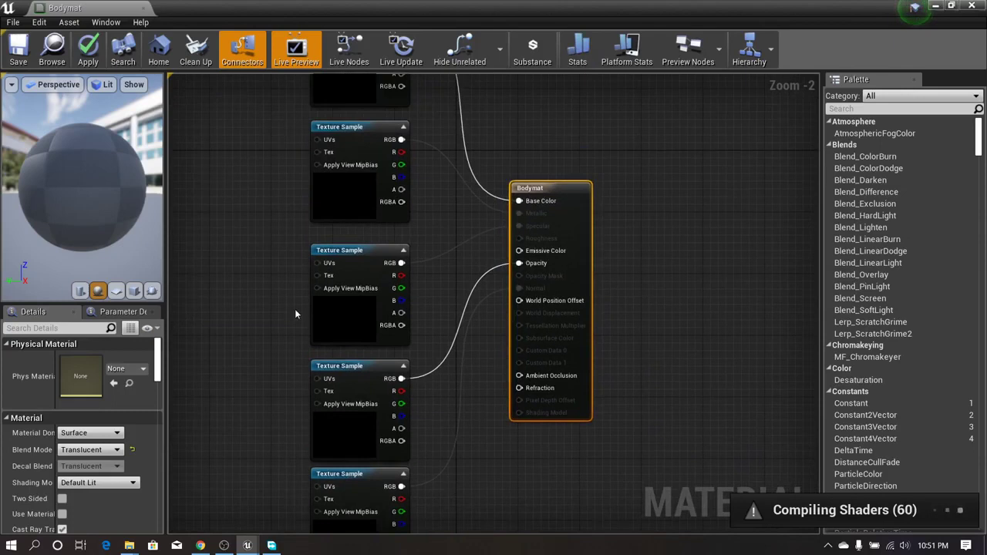
drag(116, 13, 395, 11)
click(93, 9)
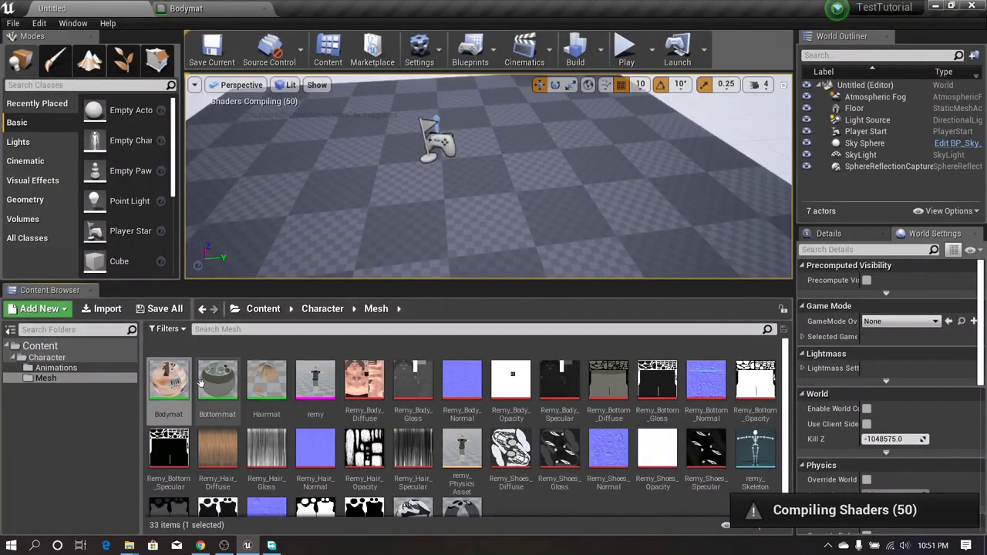
click(215, 10)
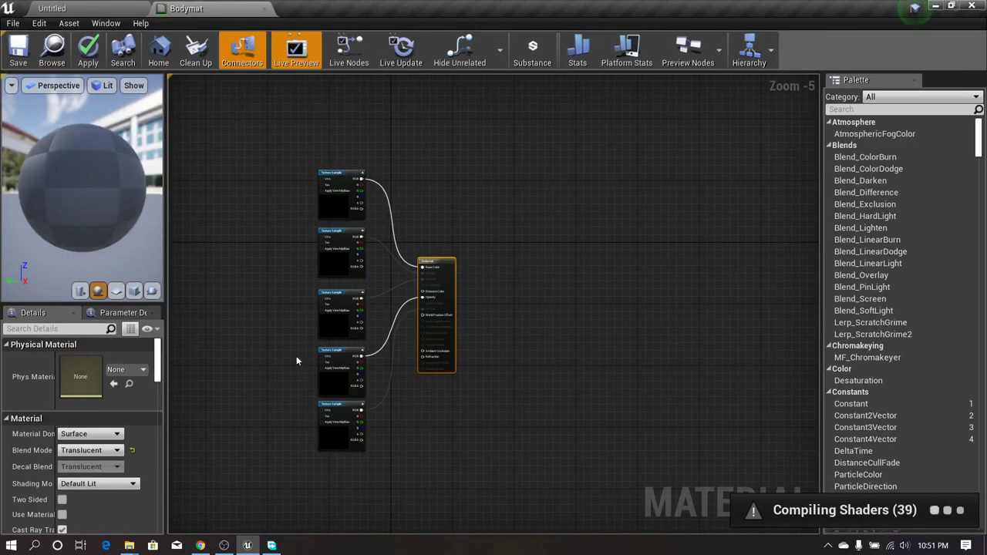
Set the Bodymat material's blend mode to Opaque and save the material.
scroll(296, 360, up, 5)
scroll(359, 293, down, 3)
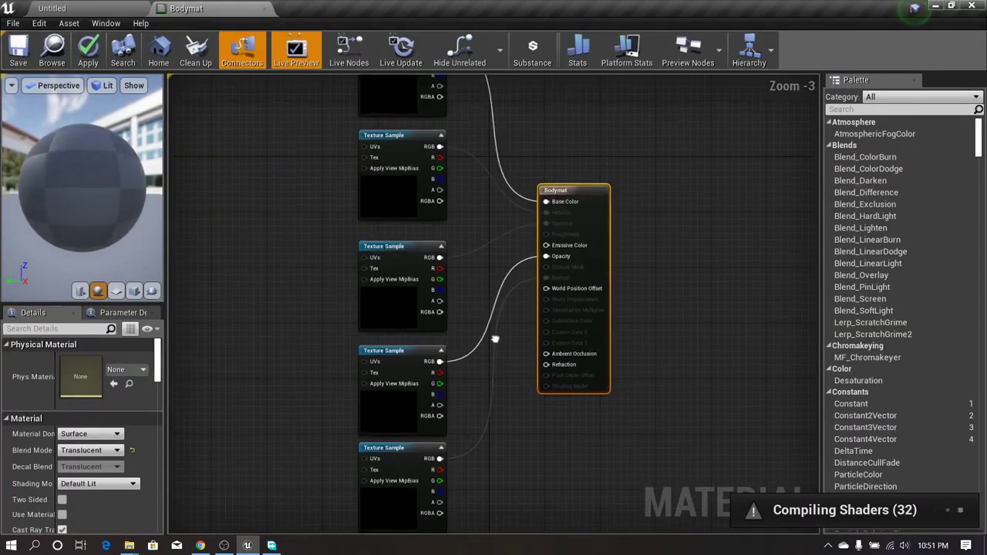
scroll(495, 340, up, 3)
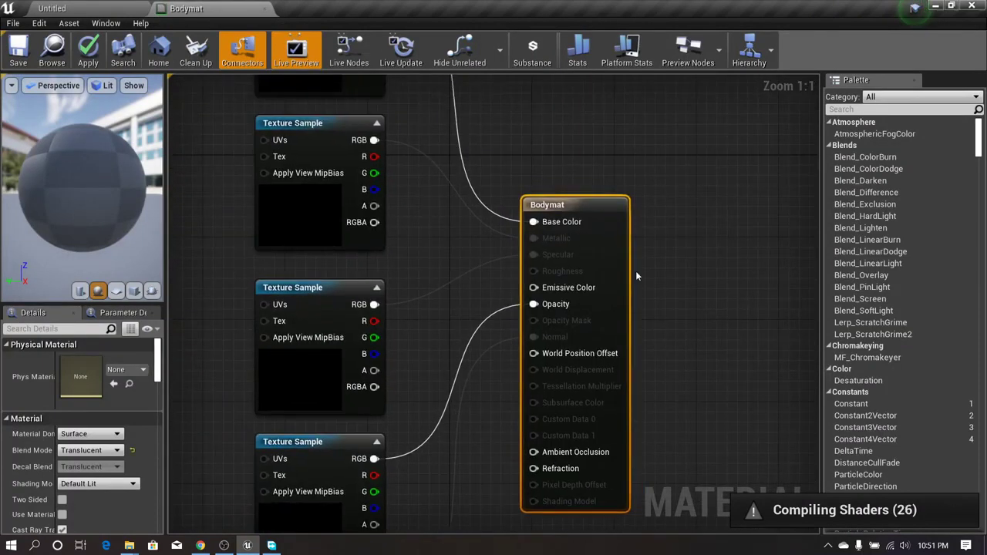
right_drag(637, 276, 625, 237)
right_drag(688, 280, 624, 227)
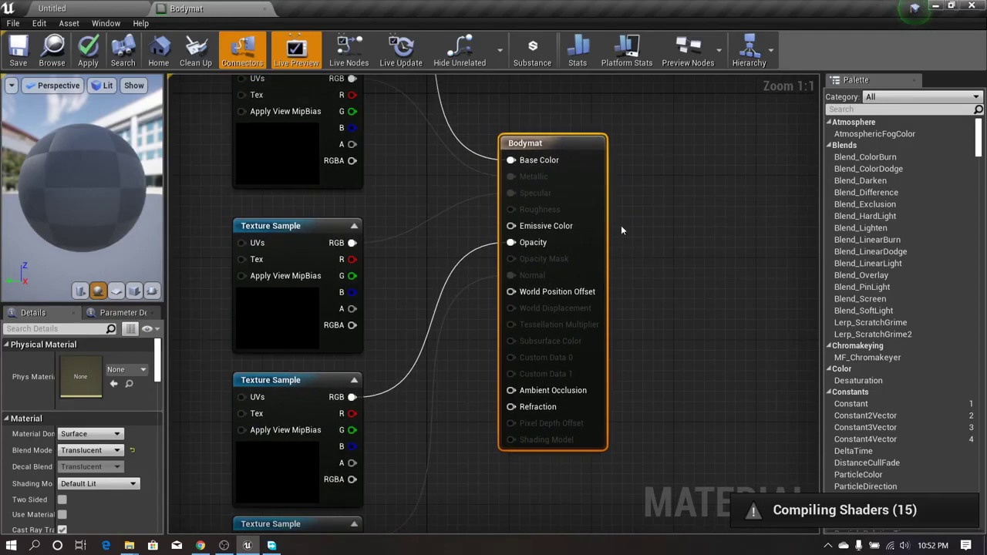
click(87, 450)
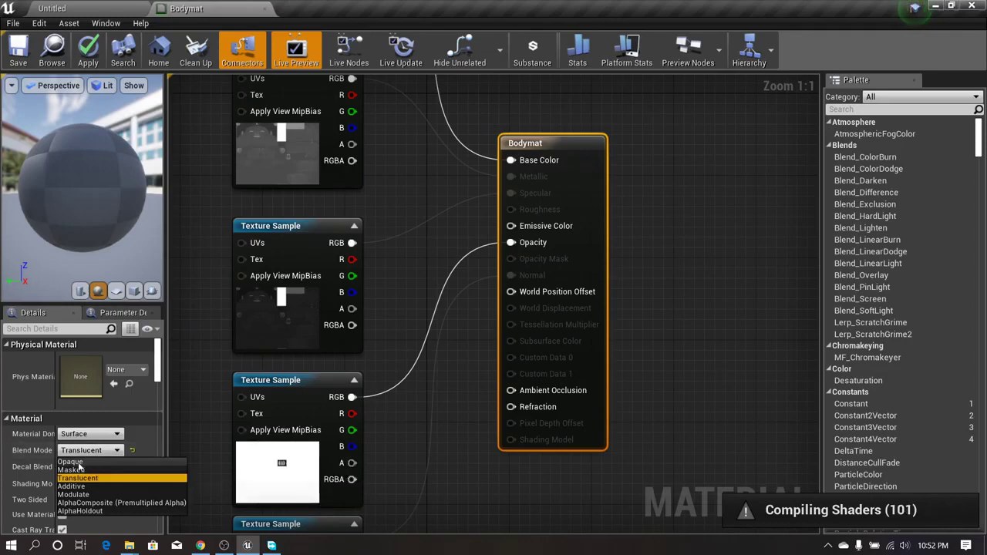
click(71, 463)
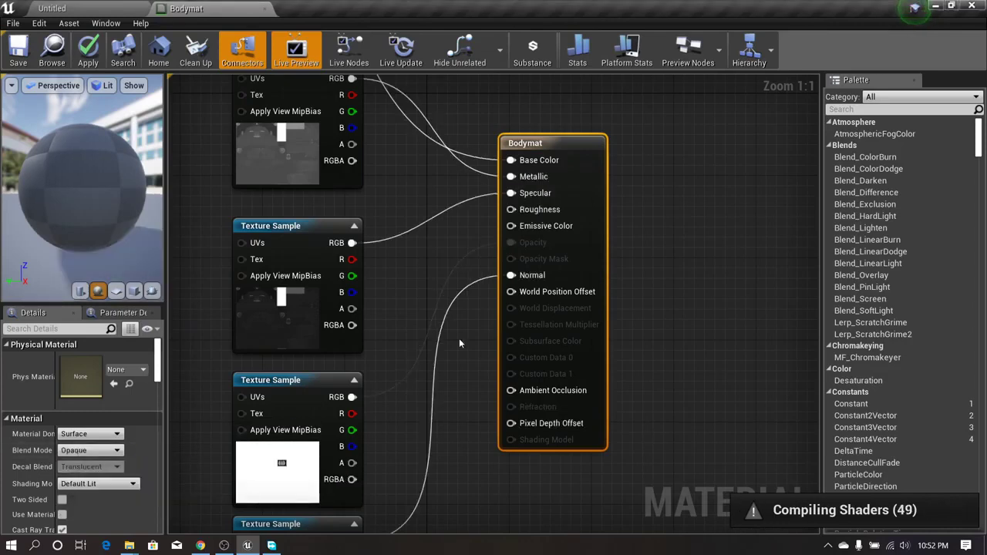
right_drag(415, 288, 448, 305)
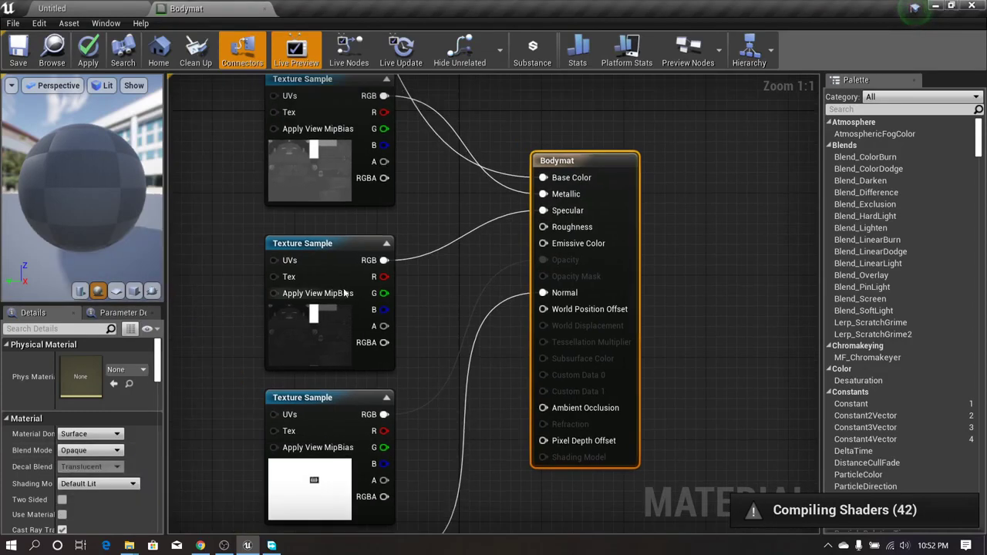
click(19, 53)
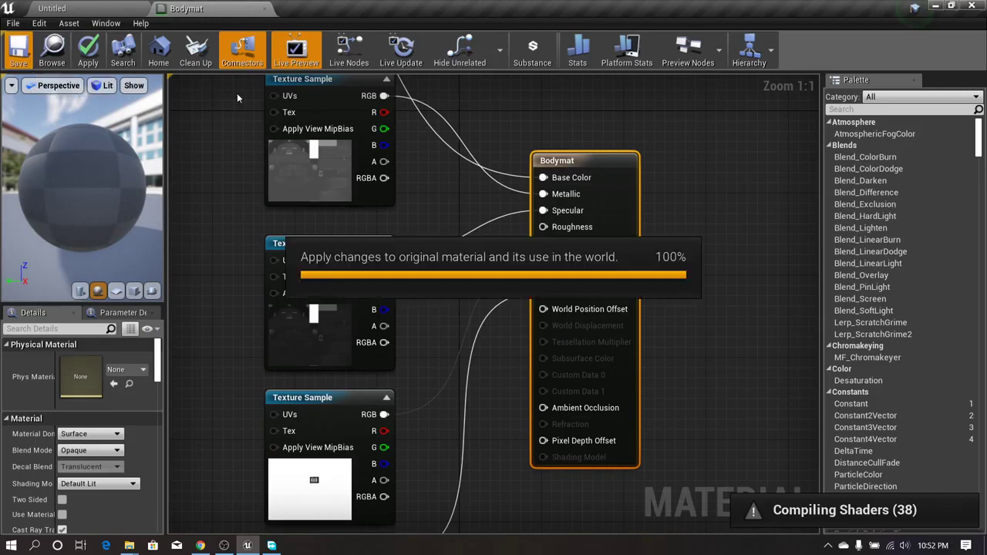
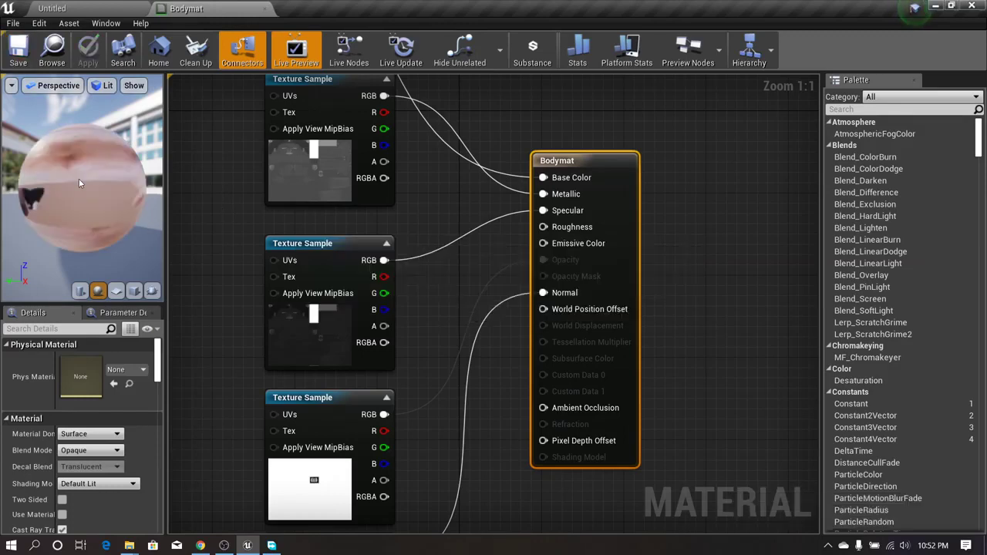
Inspect the Bodymat preview sphere in an enlarged, rotated view and close the material editor.
drag(78, 183, 115, 203)
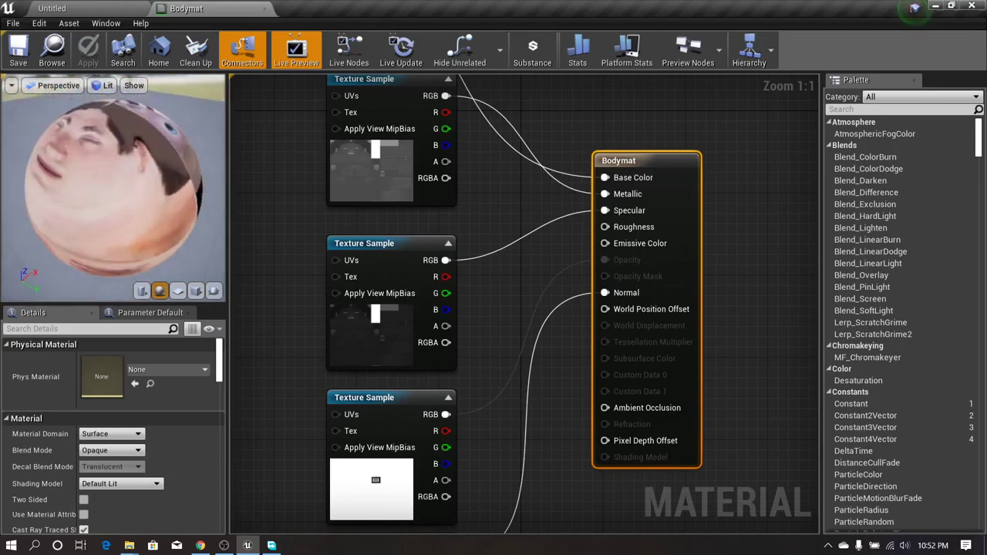
click(265, 9)
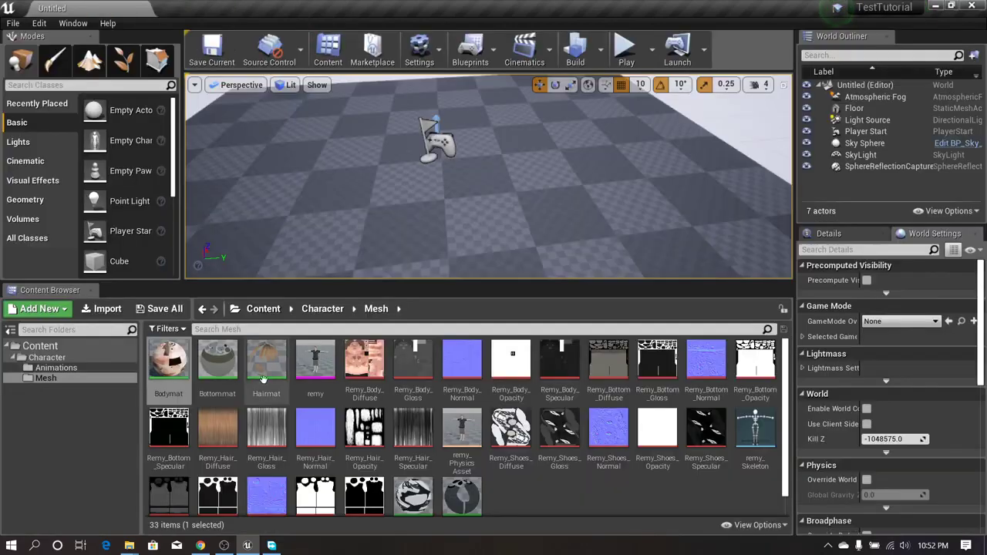
click(605, 509)
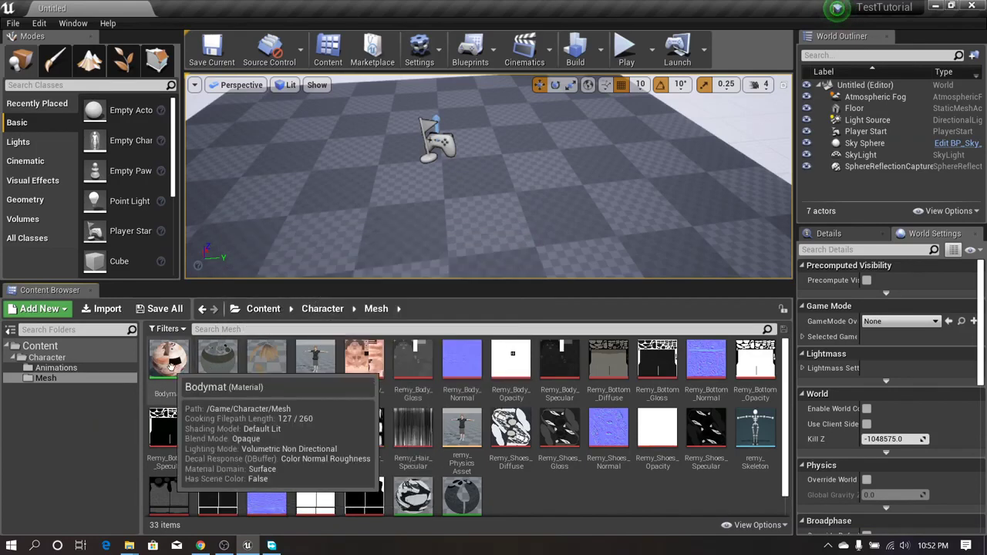
Open the Bottommat material, set its blend mode to Opaque and save it.
double_click(209, 364)
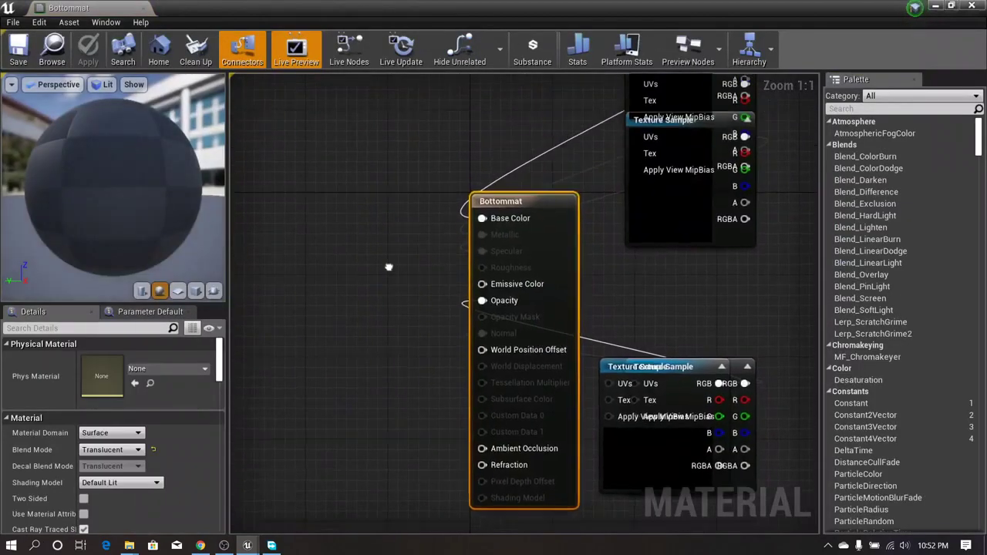
scroll(562, 224, down, 1)
scroll(557, 237, up, 1)
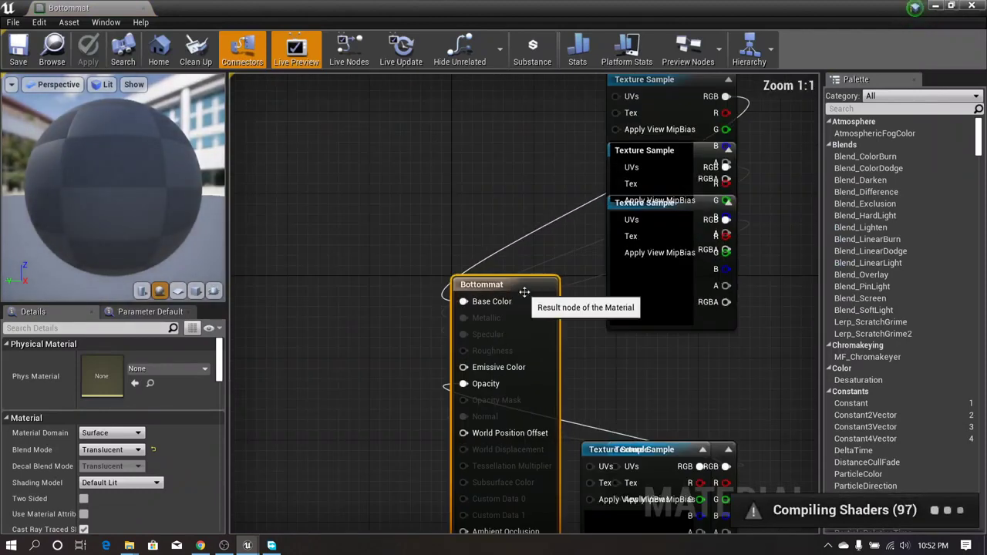
right_drag(394, 302, 404, 241)
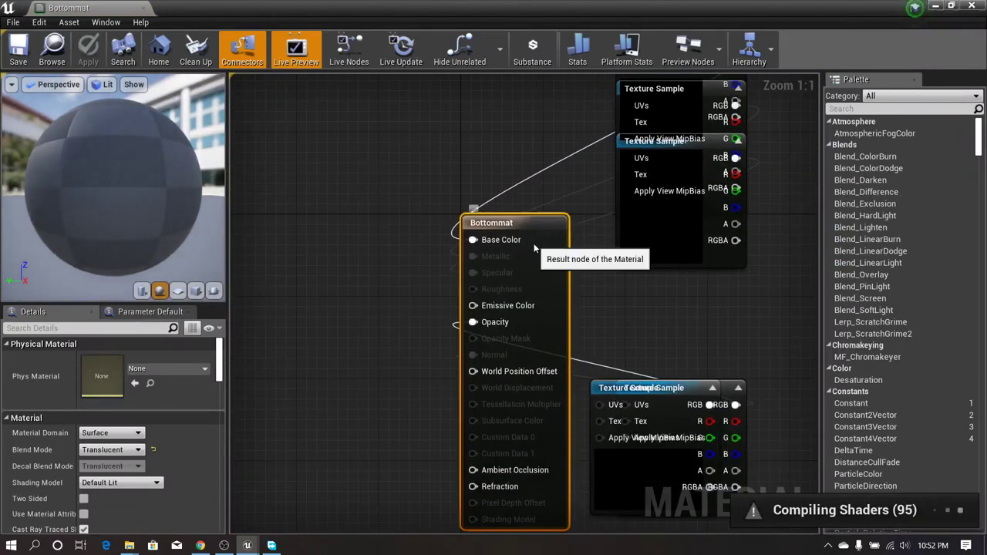
right_drag(598, 327, 598, 263)
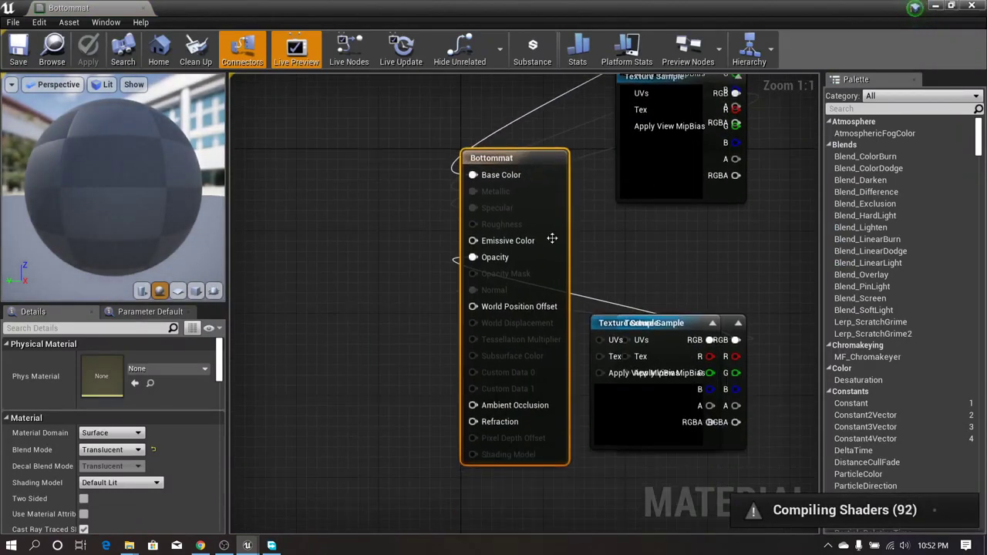
click(126, 454)
click(93, 461)
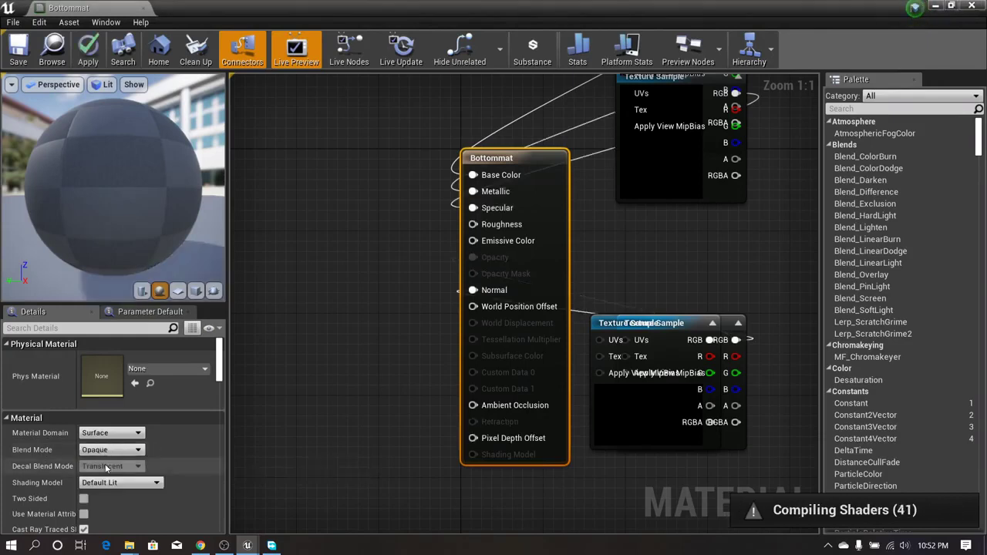
click(42, 77)
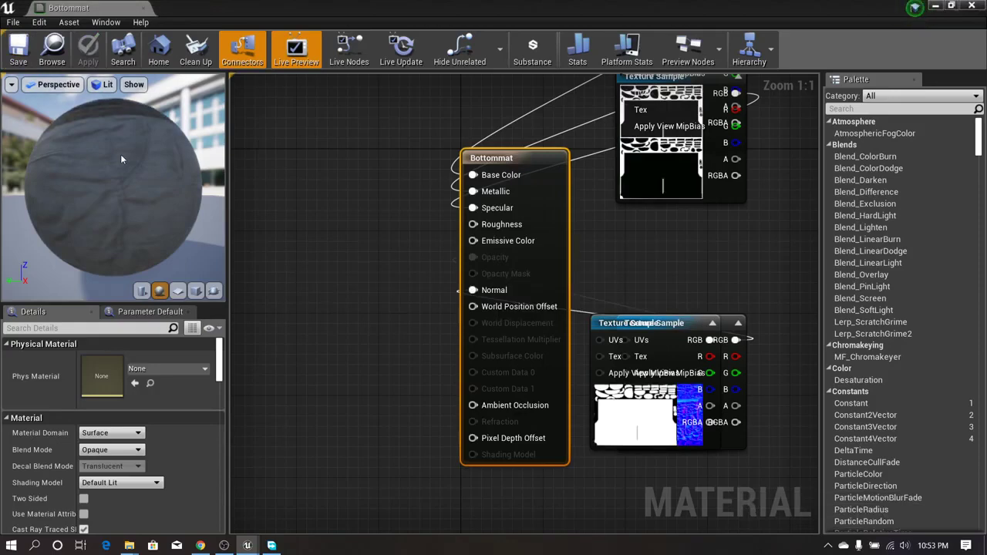
Inspect the Bottommat preview sphere from a rotated, zoomed-out view and close the material editor.
drag(121, 159, 293, 177)
drag(191, 164, 179, 166)
scroll(179, 165, down, 6)
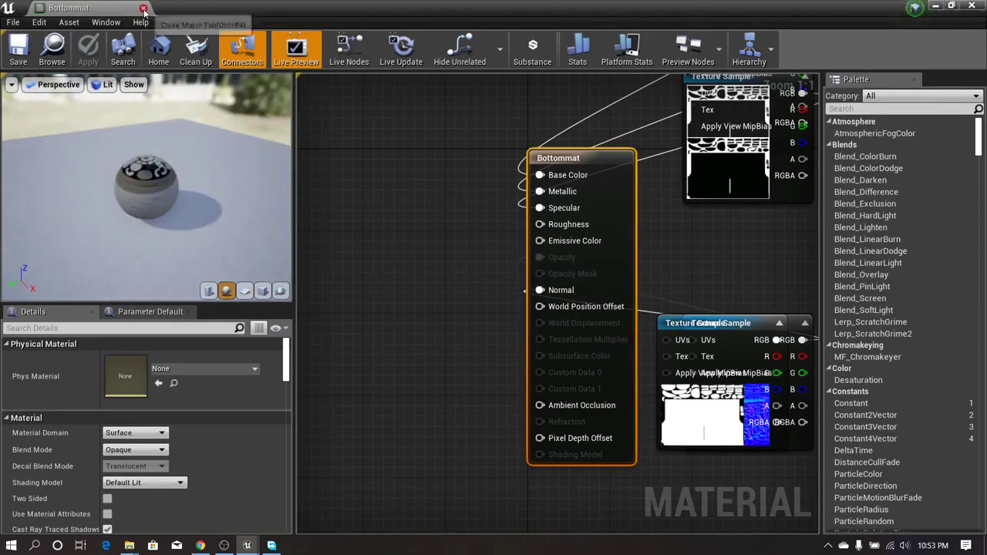
click(143, 9)
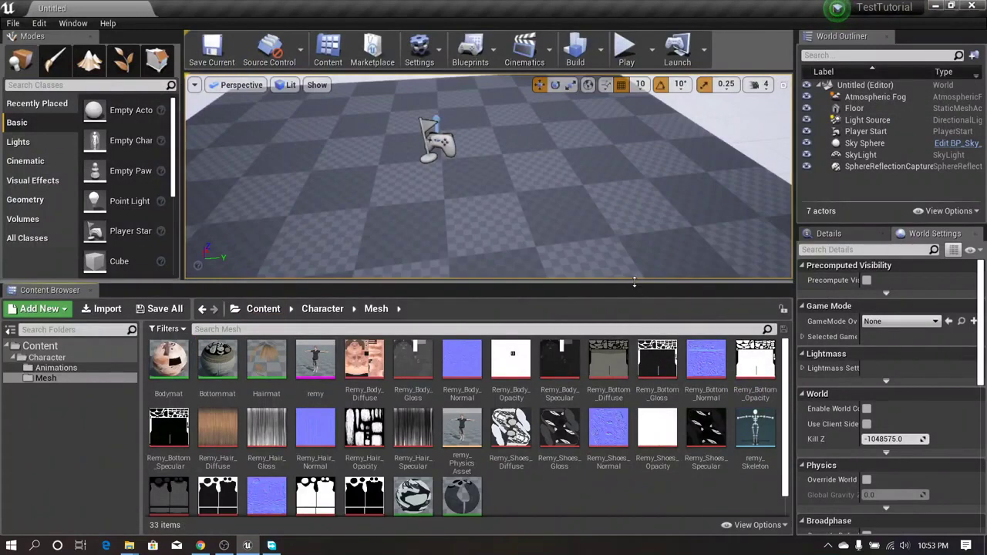
Enlarge the Content Browser area and inspect the remy skeletal mesh with its current materials.
drag(637, 280, 637, 253)
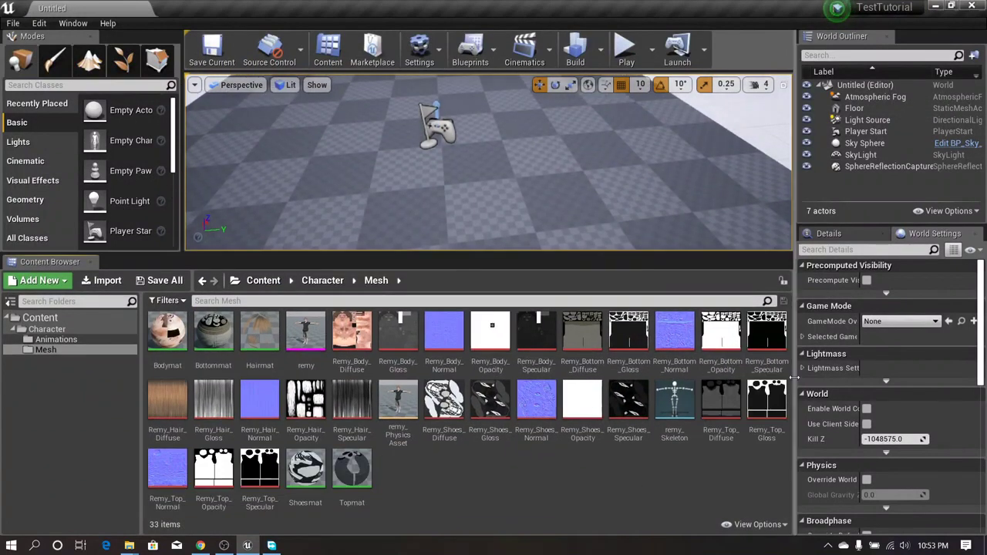
drag(801, 400, 806, 398)
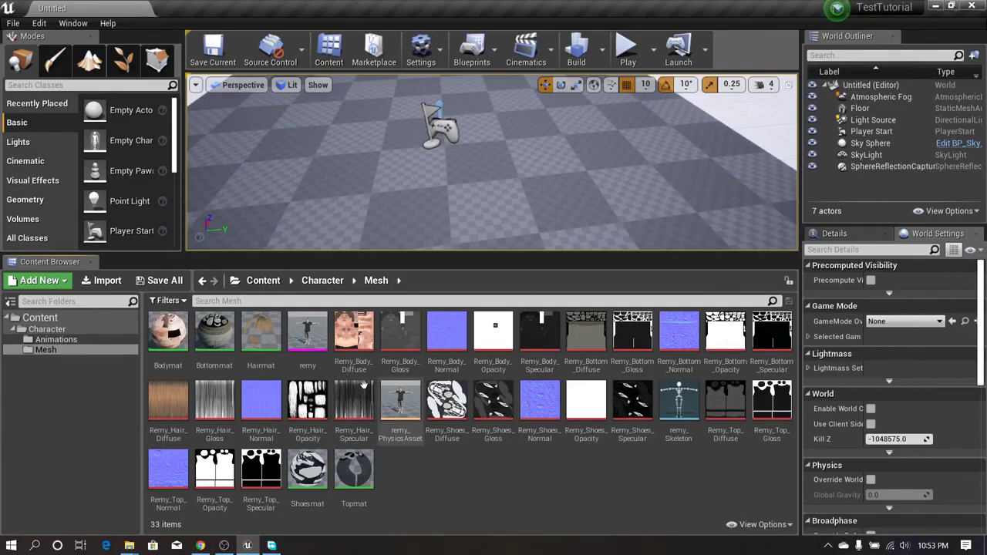
double_click(317, 337)
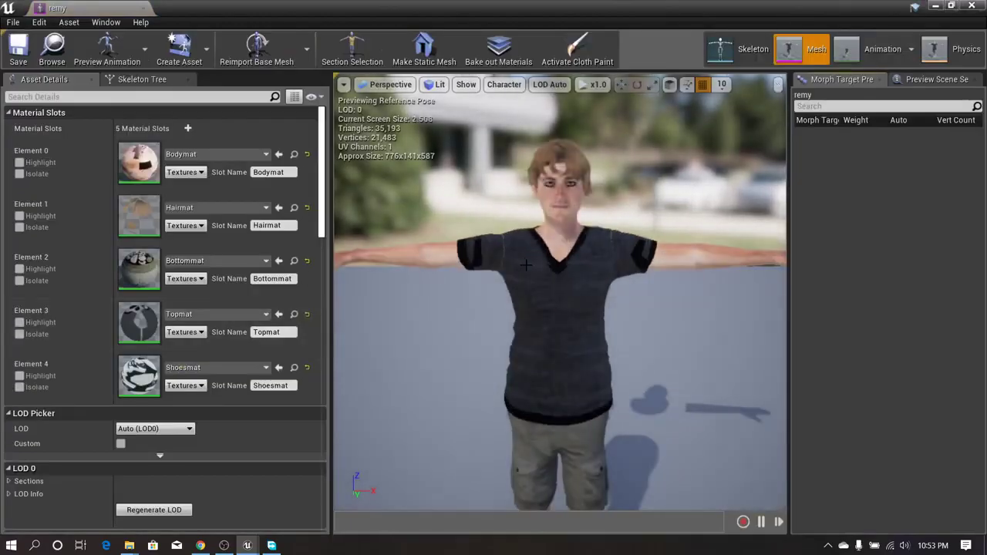
right_drag(526, 265, 461, 284)
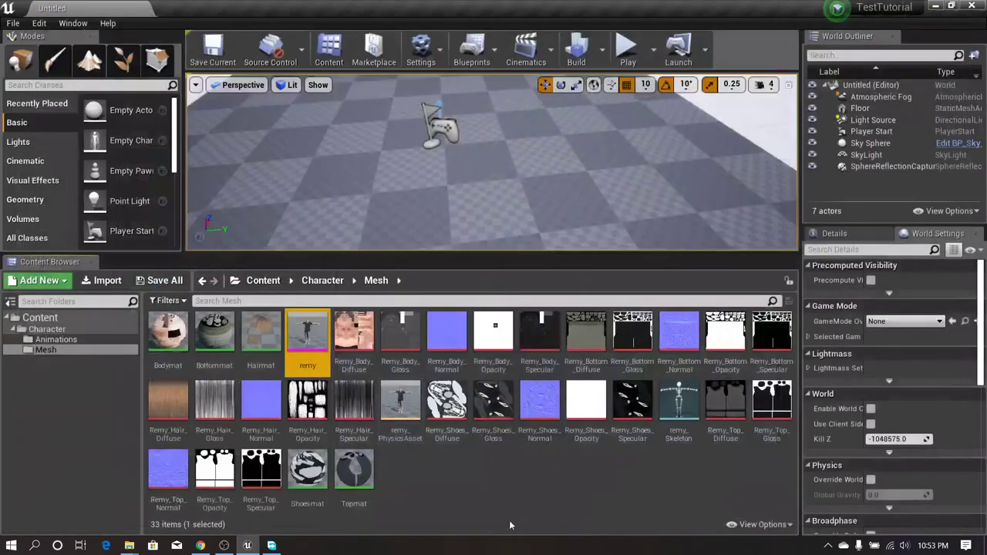
Open the Hairmat material, examine its node graph and blend mode setting, and close the material editor.
double_click(260, 332)
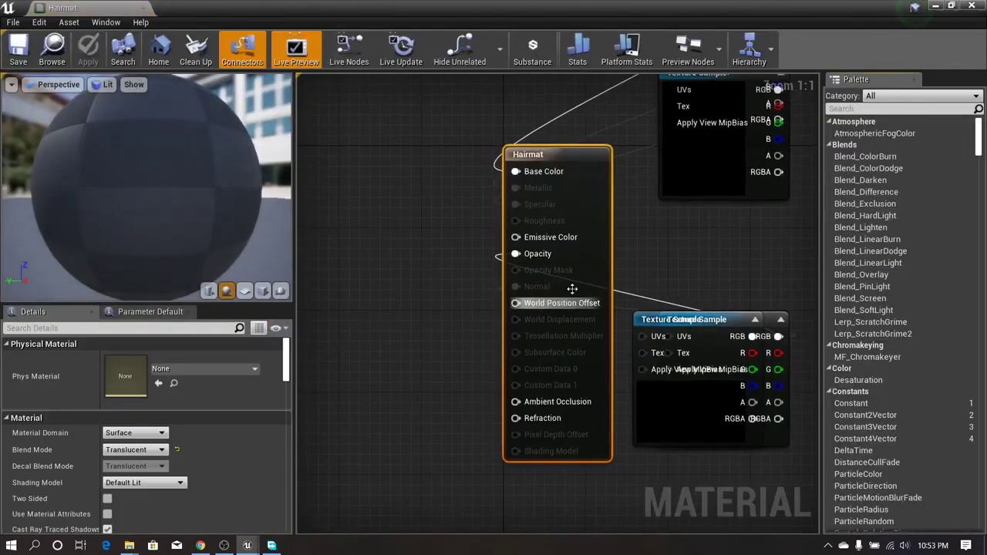
scroll(386, 289, down, 3)
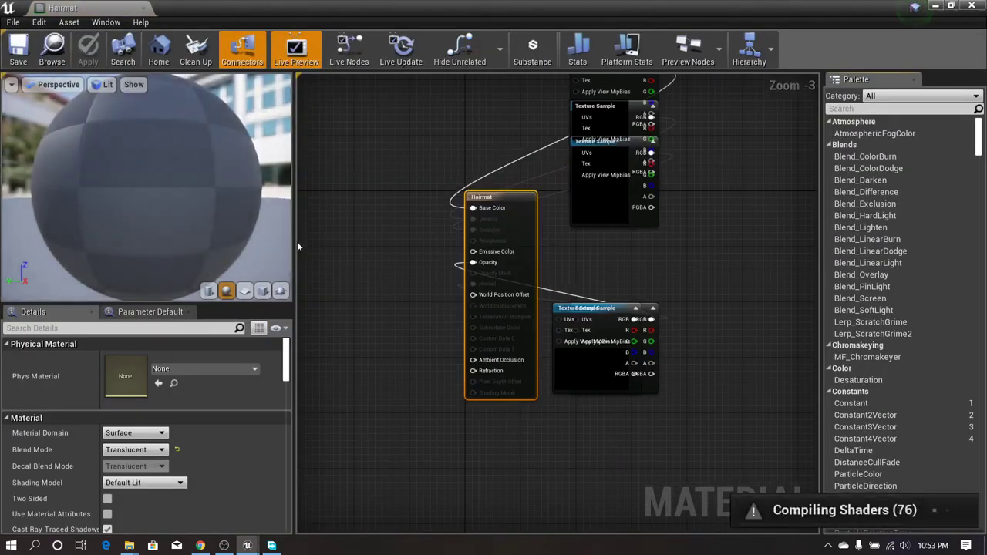
drag(294, 244, 309, 245)
scroll(333, 247, up, 2)
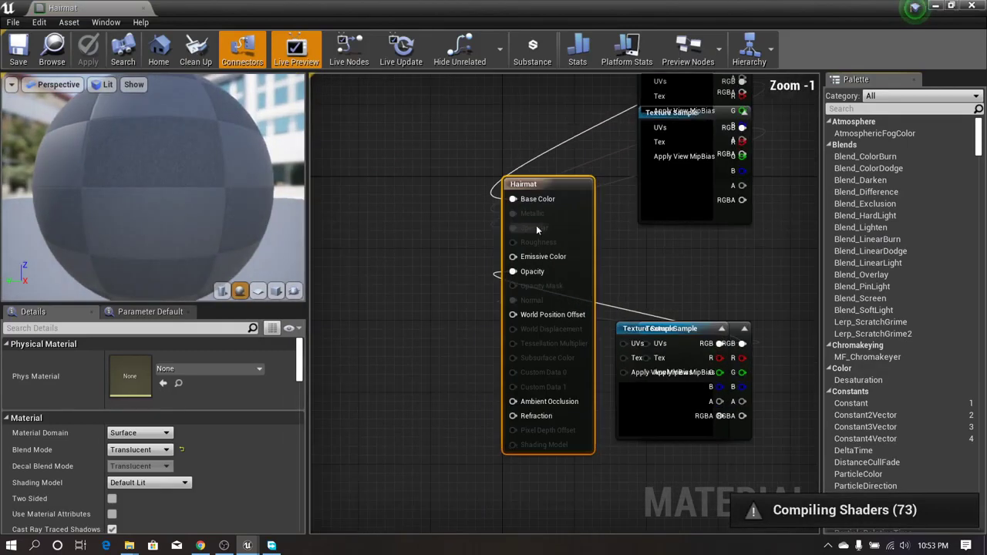
click(589, 236)
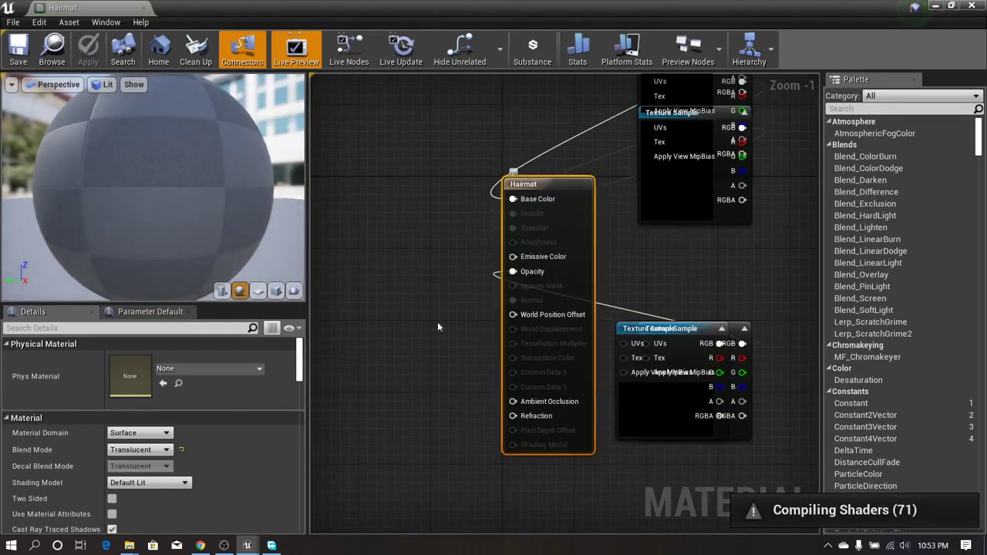
click(139, 449)
click(477, 356)
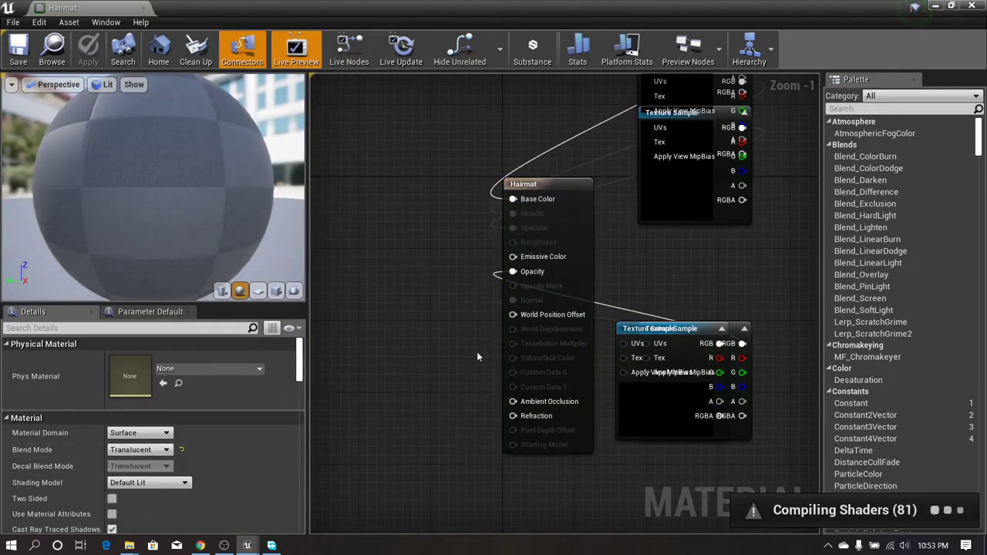
click(141, 10)
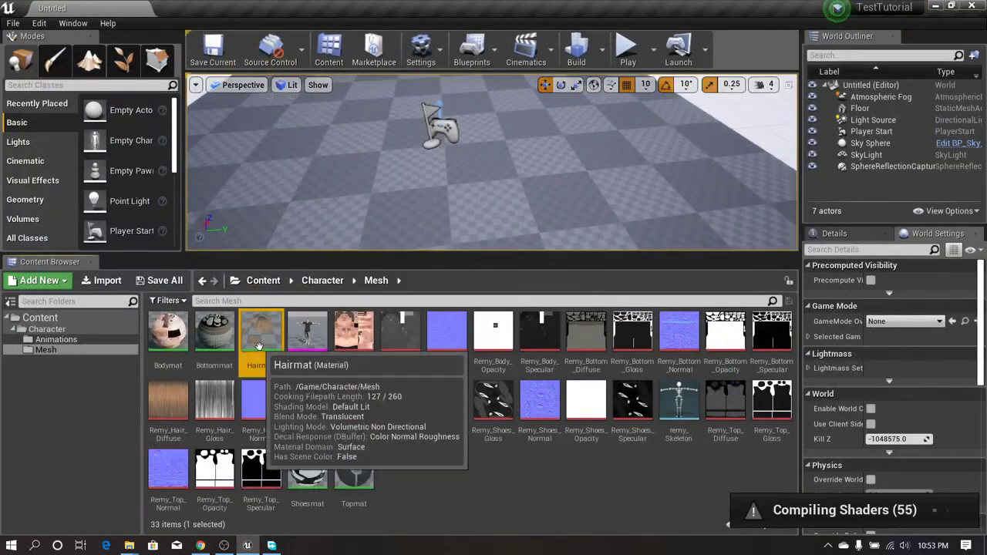
Reopen Hairmat to recheck its preview sphere and blend mode, closing the material editor after each check.
double_click(259, 346)
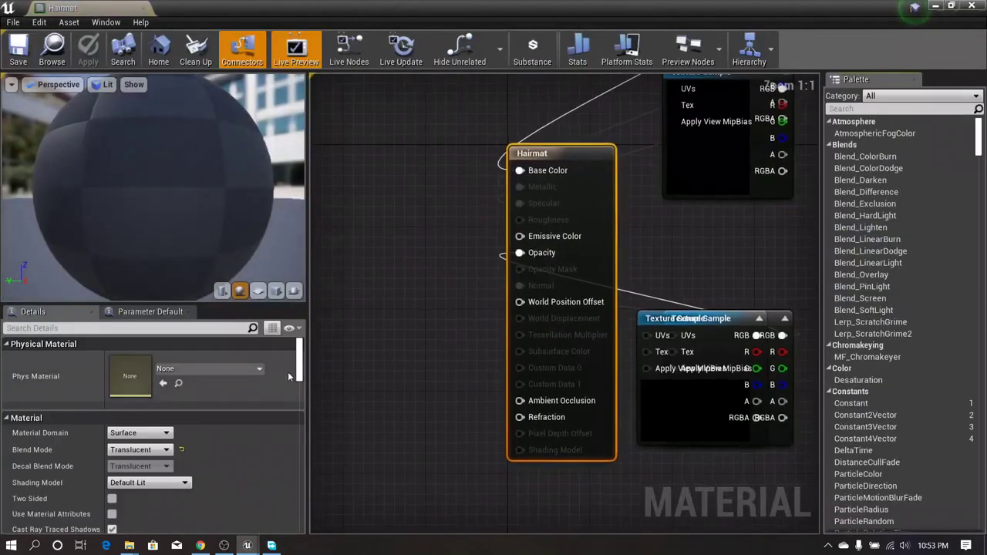
click(144, 8)
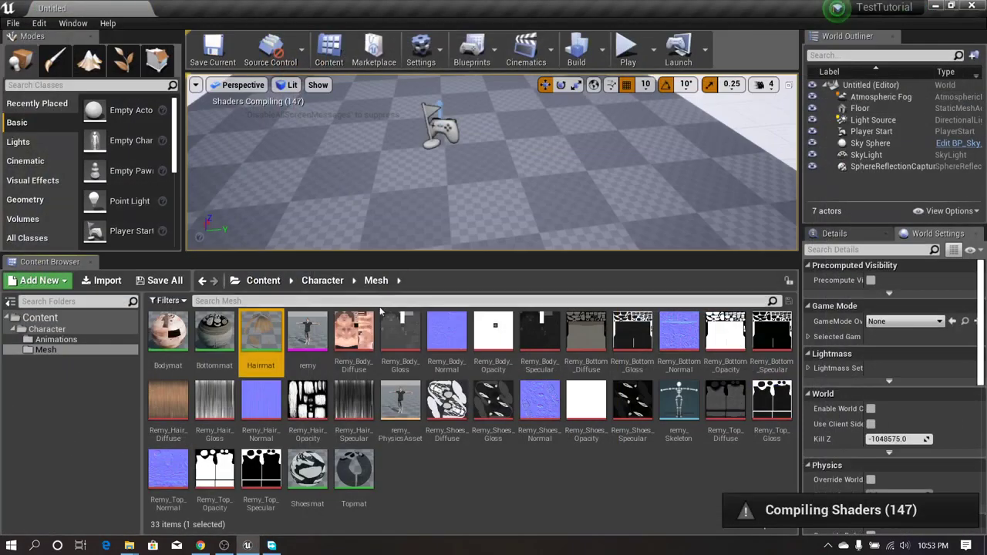
double_click(260, 339)
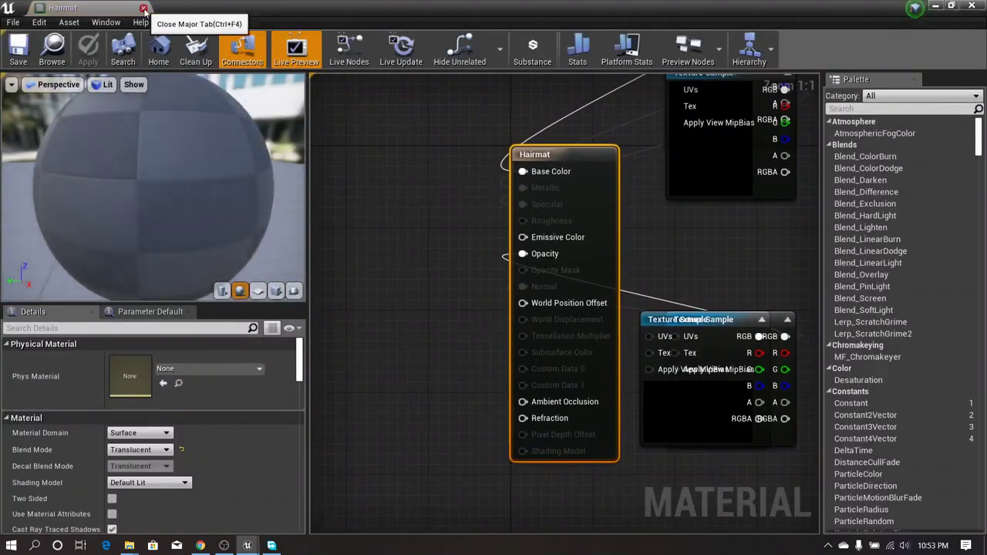
click(145, 9)
double_click(254, 339)
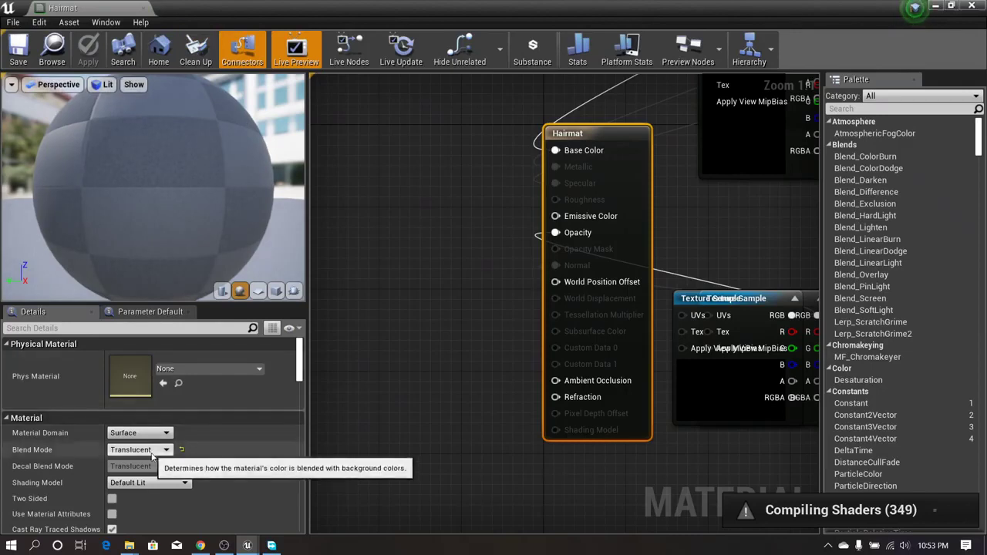
click(123, 7)
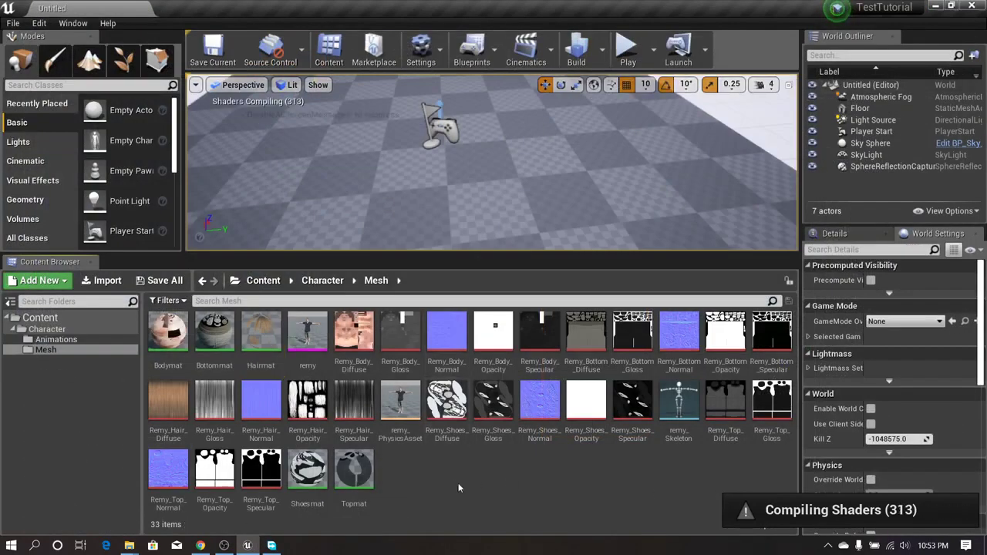
Switch to Mixamo in Chrome, clear the run filter from the characters list, inspect Remy's running preview rotated, and return to Unreal Editor.
click(200, 546)
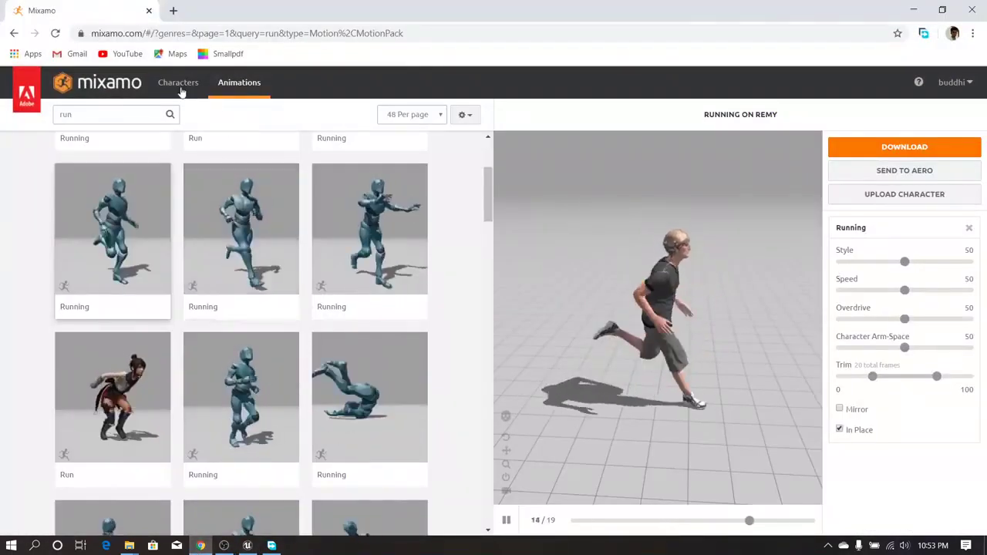
click(178, 82)
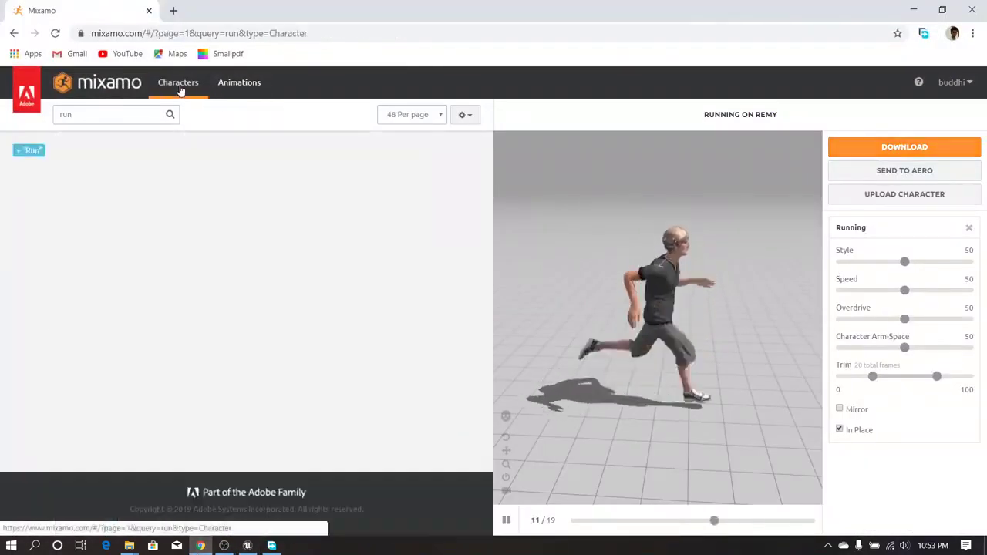
click(17, 151)
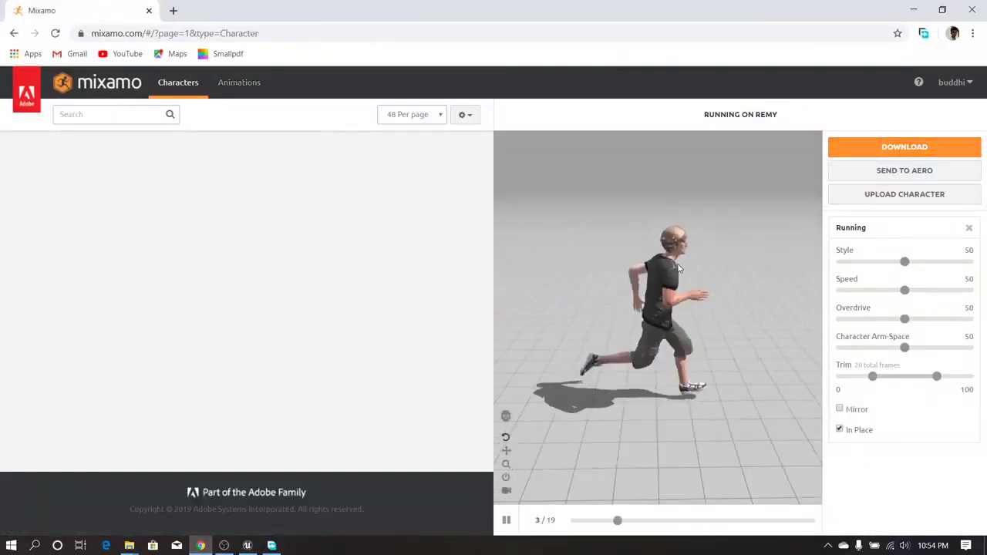
drag(601, 270, 666, 271)
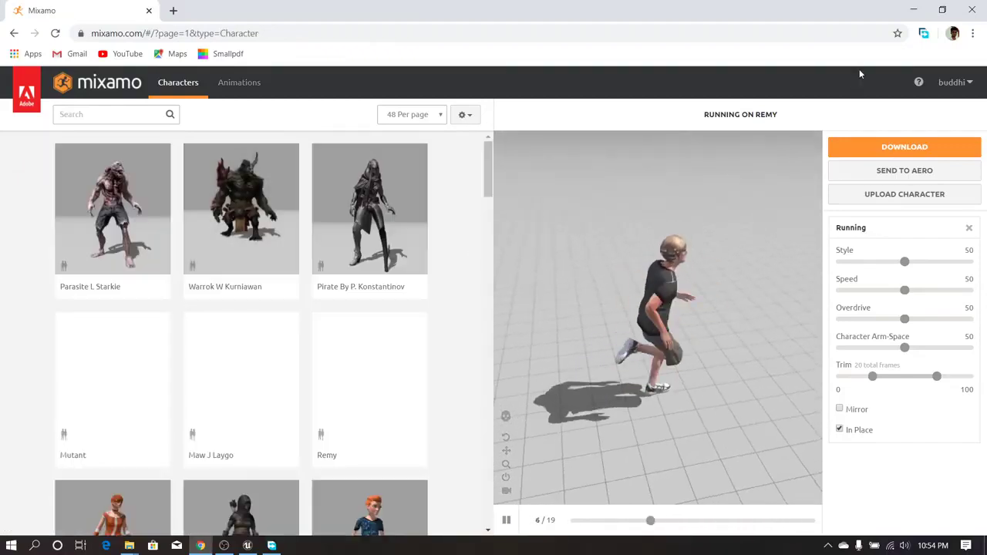
click(911, 12)
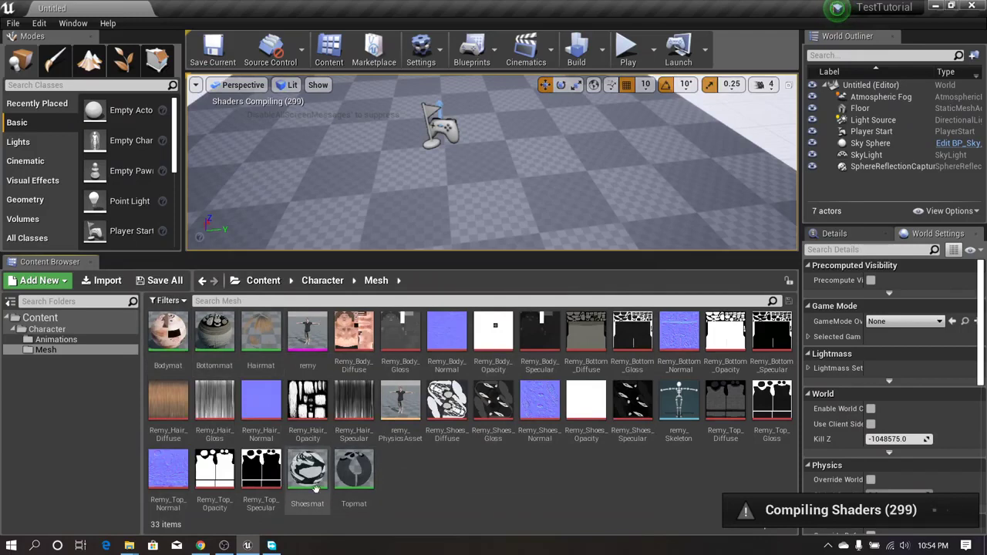
Select the Bottommat, Hairmat, Shoesmat and Topmat materials one after another in the Mesh folder and clear the selection.
mouse_move(315, 352)
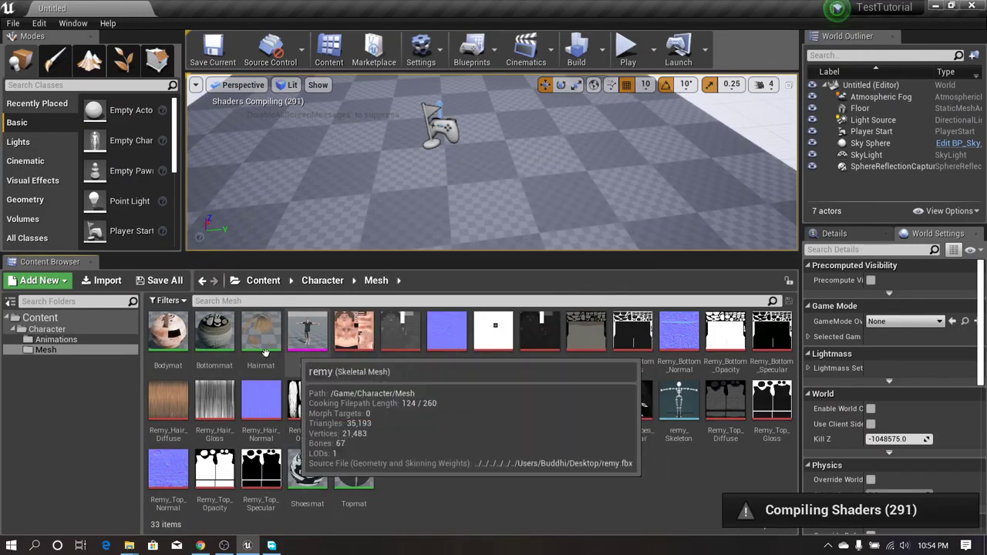
click(228, 339)
click(261, 344)
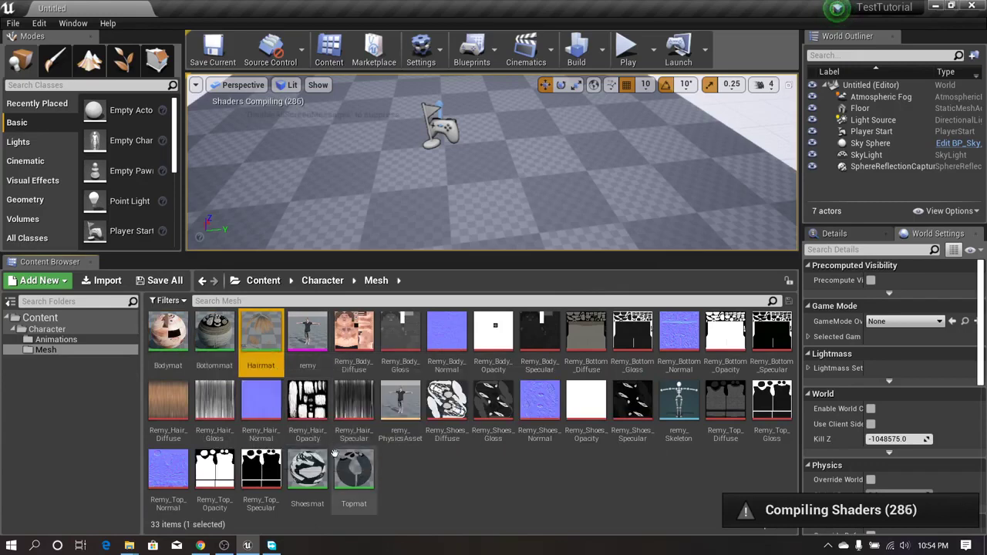
click(312, 477)
click(353, 474)
click(511, 496)
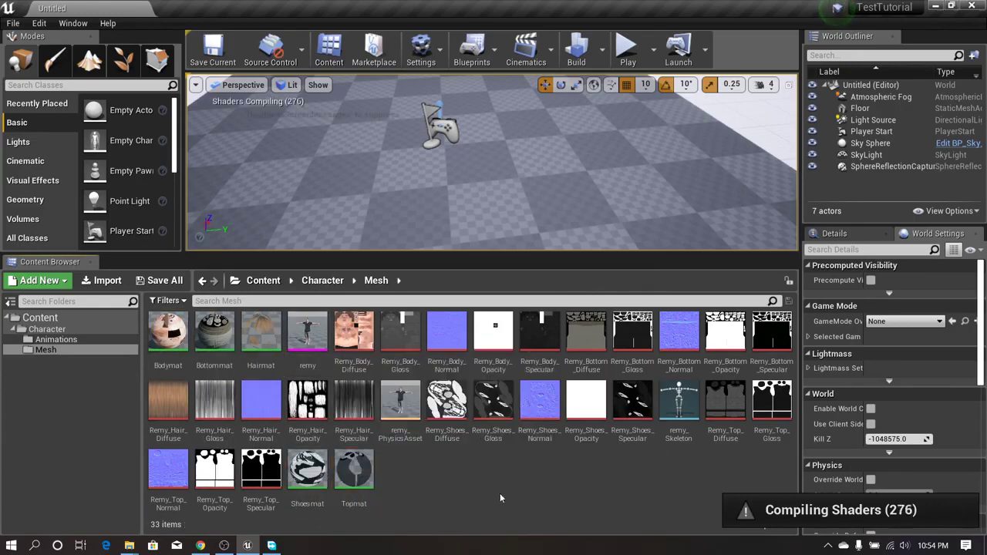
click(224, 546)
click(247, 546)
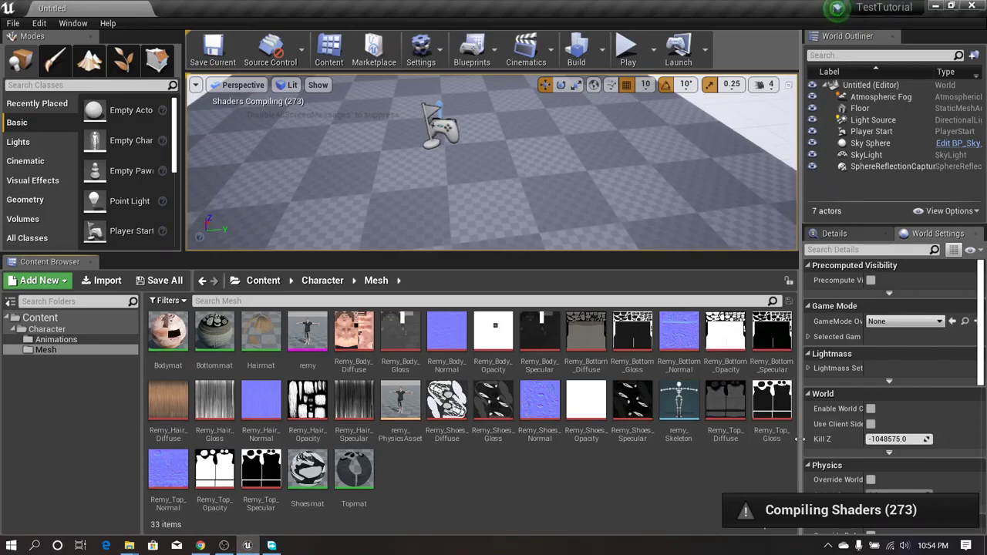
drag(799, 439, 802, 439)
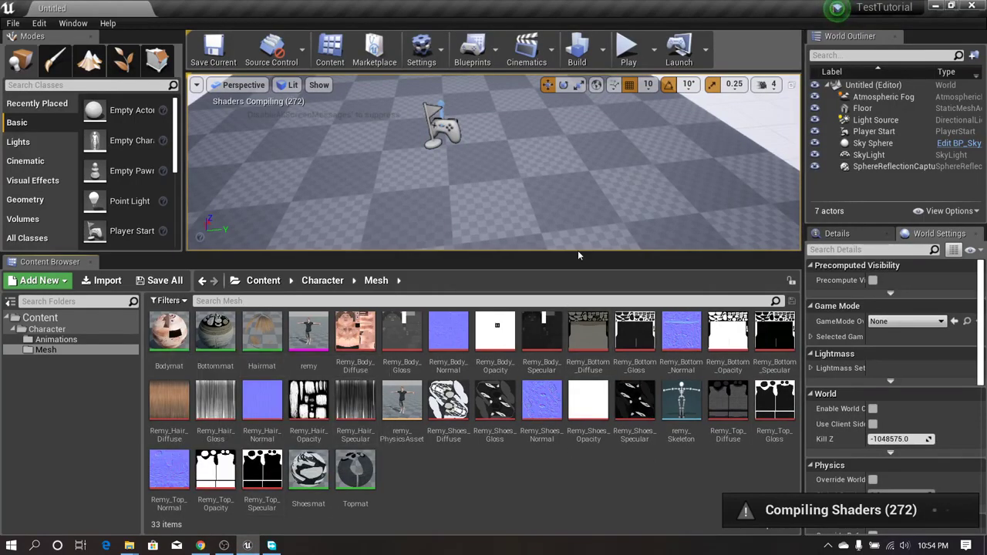
drag(578, 252, 584, 265)
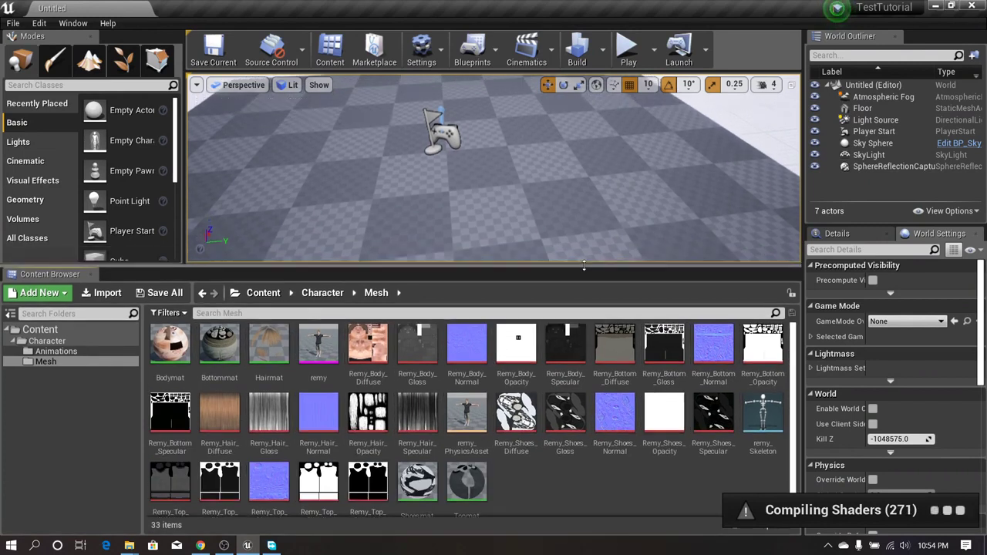
drag(185, 219, 189, 219)
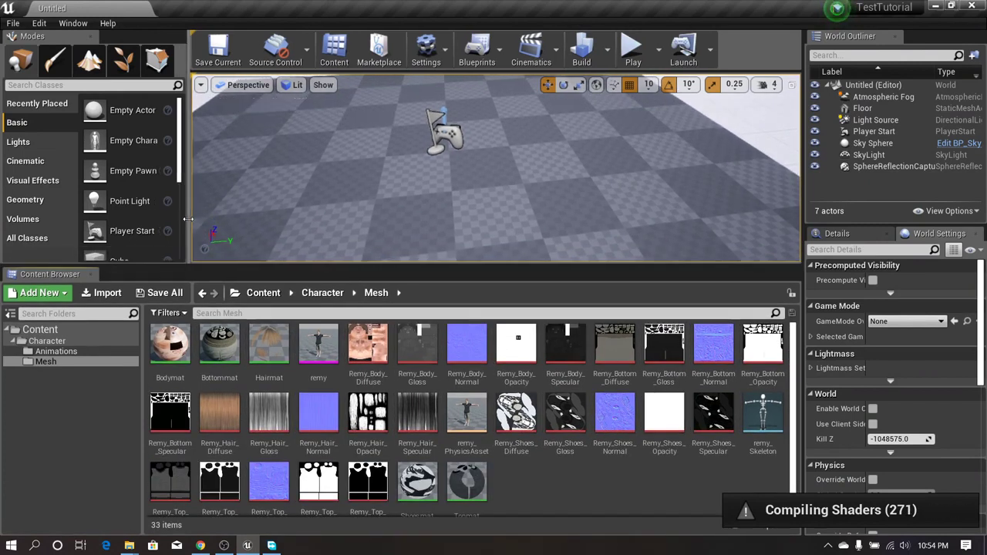
Open the Bodymat material from the Mesh folder, check its blend mode, and close the material editor.
drag(584, 268, 584, 274)
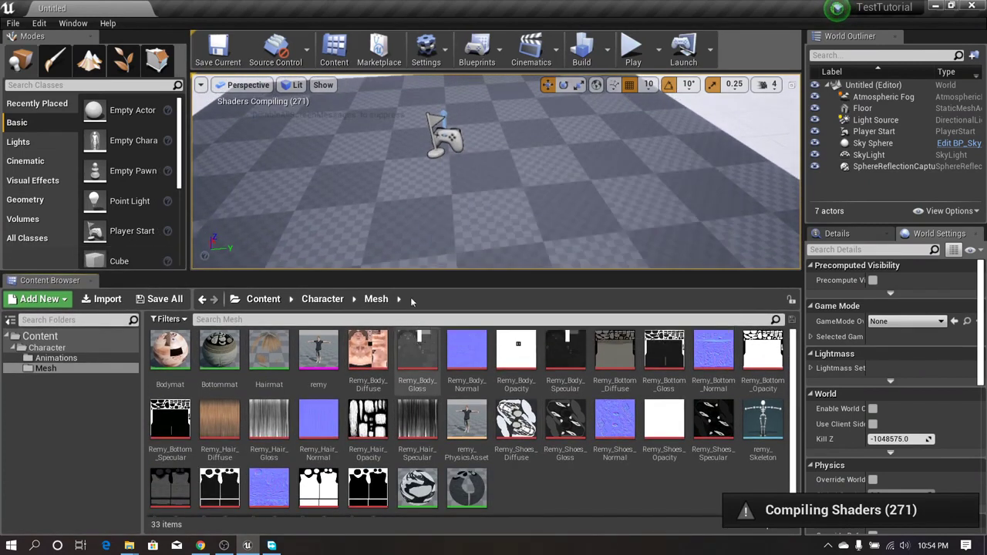
drag(415, 279, 415, 268)
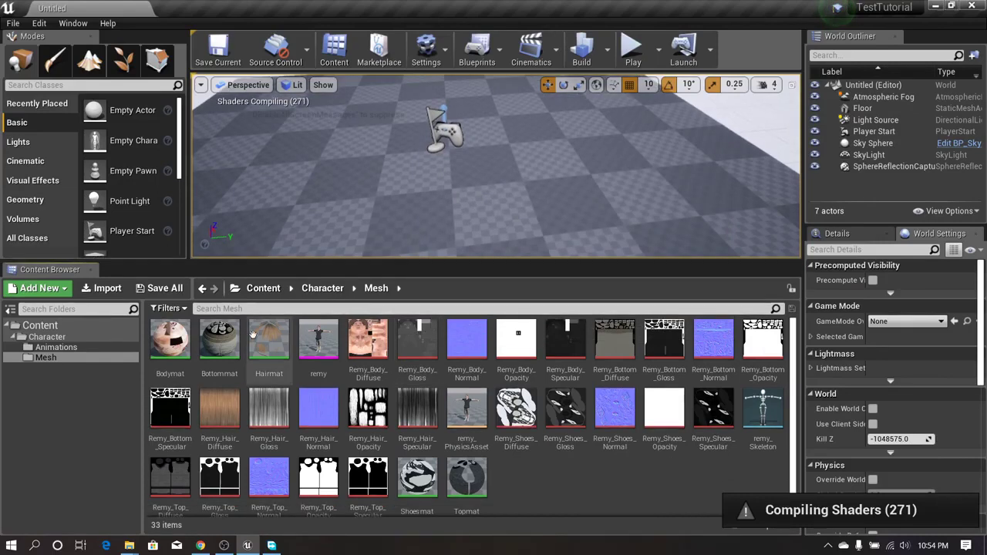
double_click(187, 355)
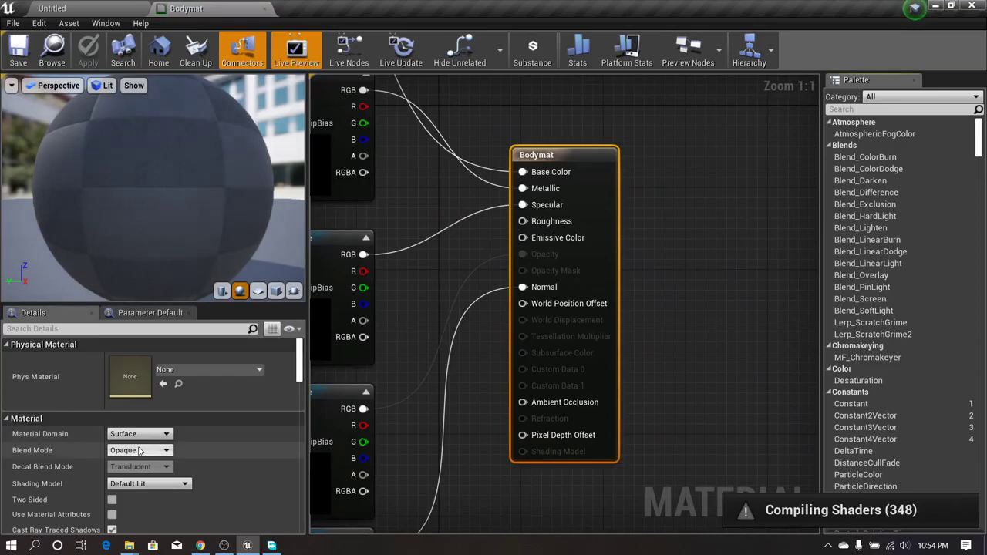
click(265, 8)
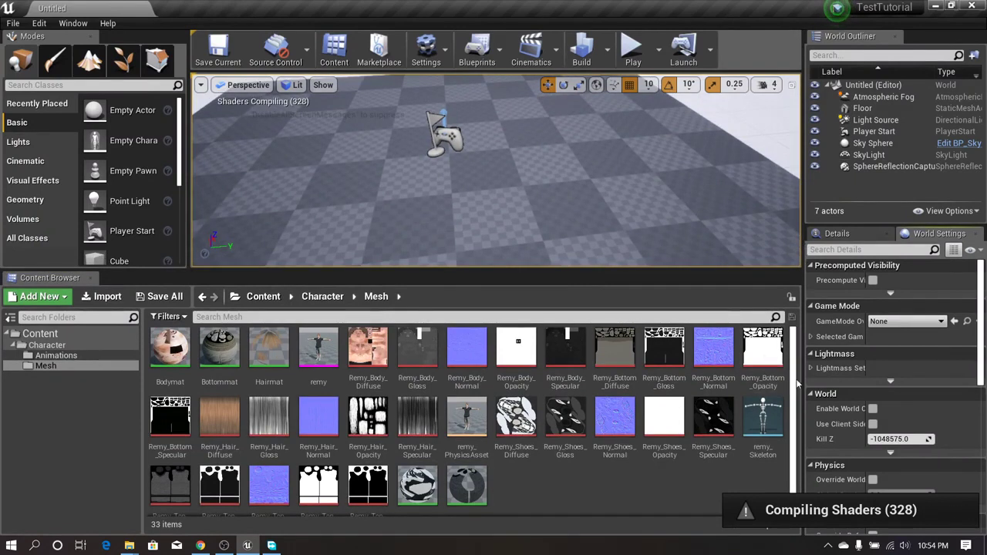
Browse from the Mesh folder to the Animations folder to view the imported animations.
mouse_move(795, 382)
mouse_down()
mouse_move(797, 401)
mouse_move(796, 379)
mouse_up()
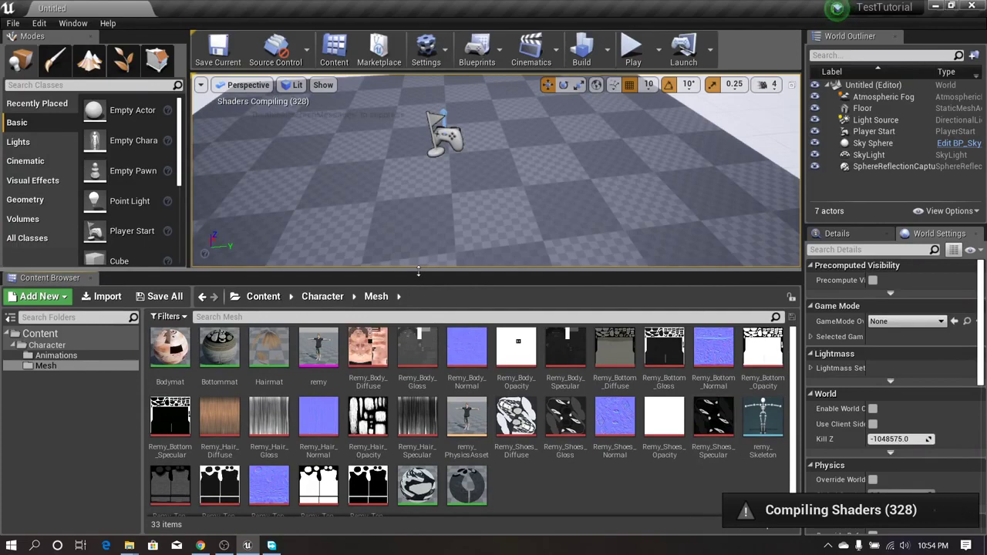
click(69, 366)
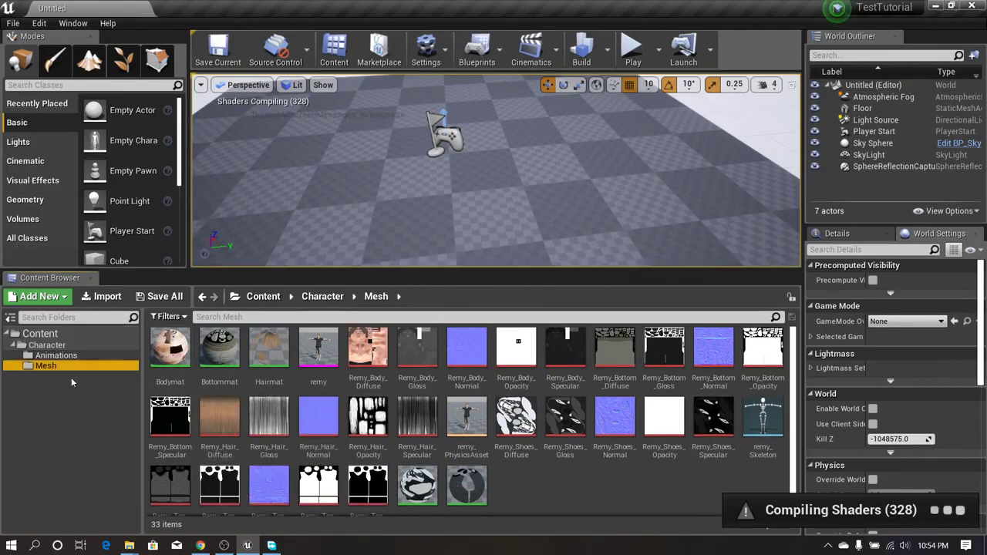
click(67, 356)
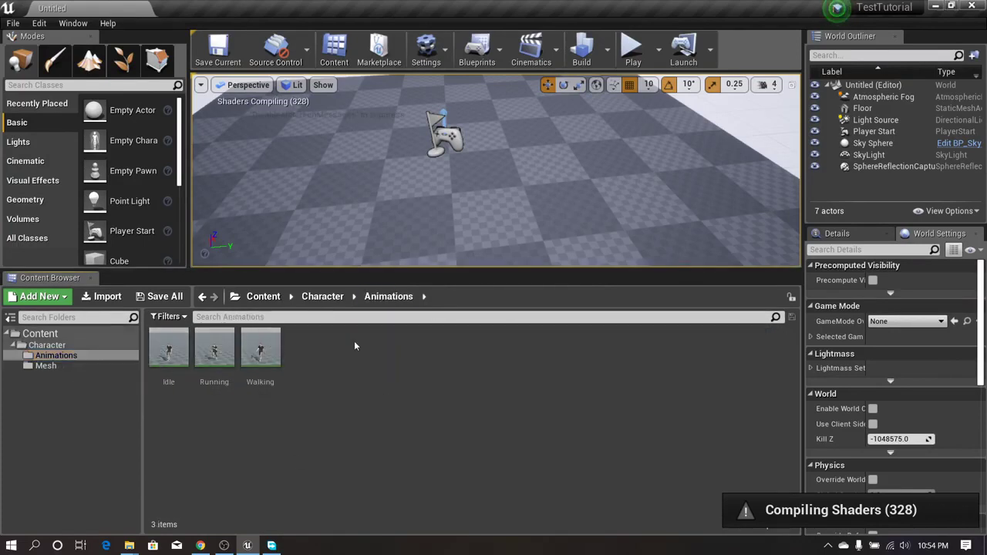
Enlarge the level viewport, run a brief play test of the level, and stop it.
drag(368, 273, 367, 298)
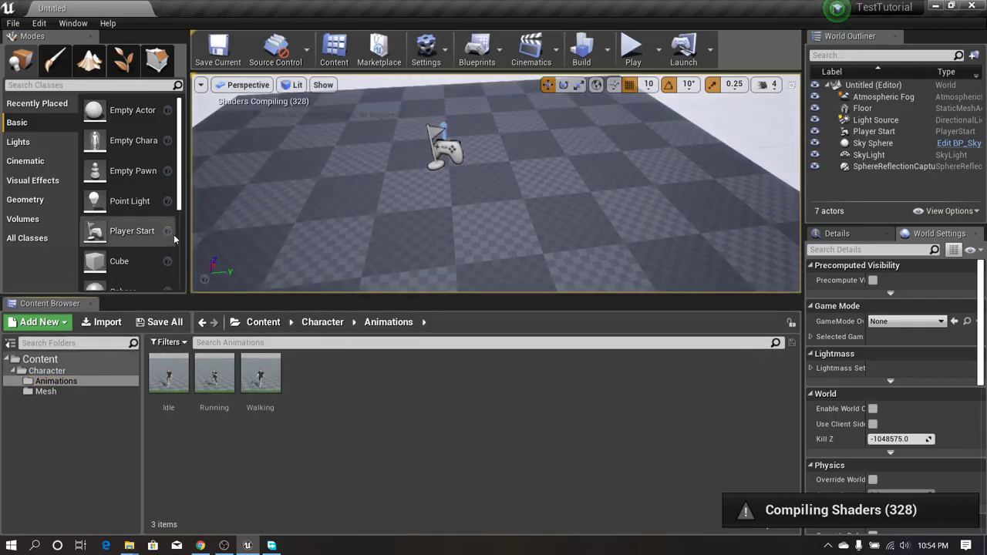
drag(187, 232, 170, 231)
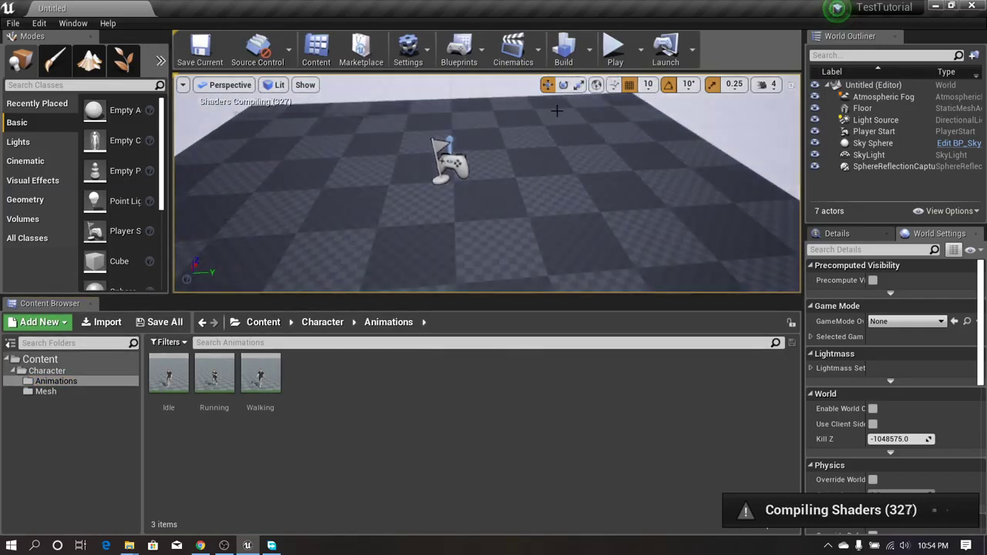
click(616, 56)
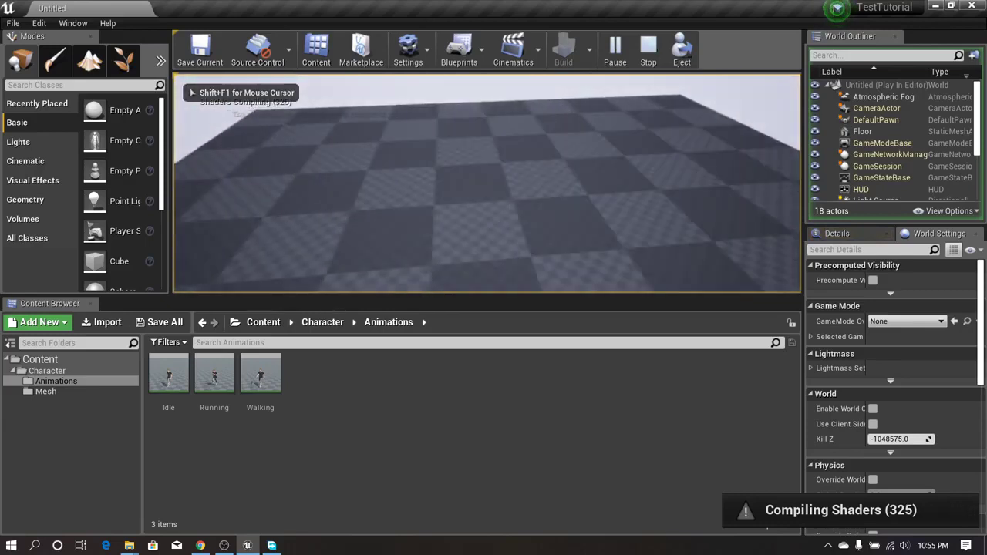
key(Escape)
View the contents of the Mesh folder again and go up to the parent Character folder.
drag(474, 296, 474, 290)
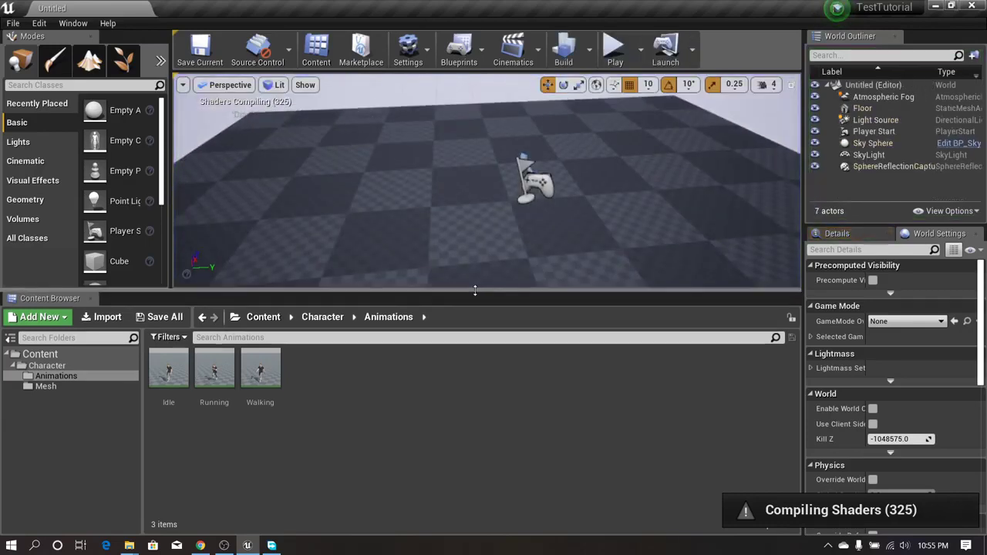
click(75, 385)
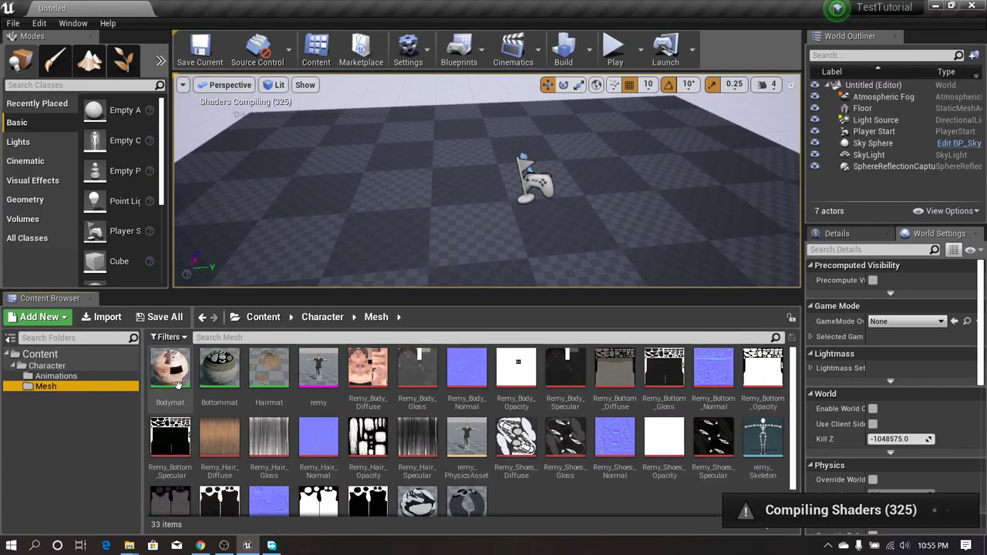
click(48, 366)
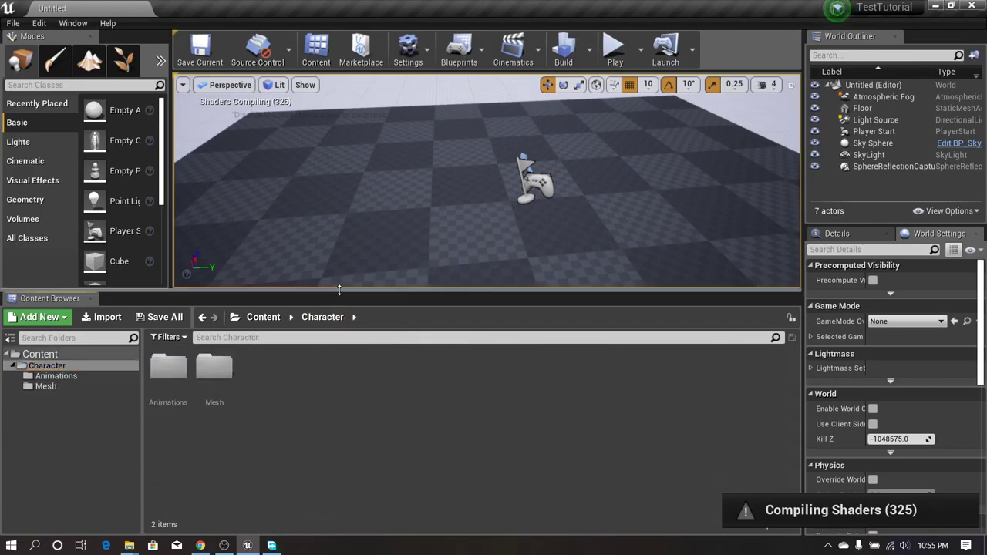
Enlarge the level viewport by shrinking the Content Browser, and widen the Modes panel.
drag(340, 290, 340, 287)
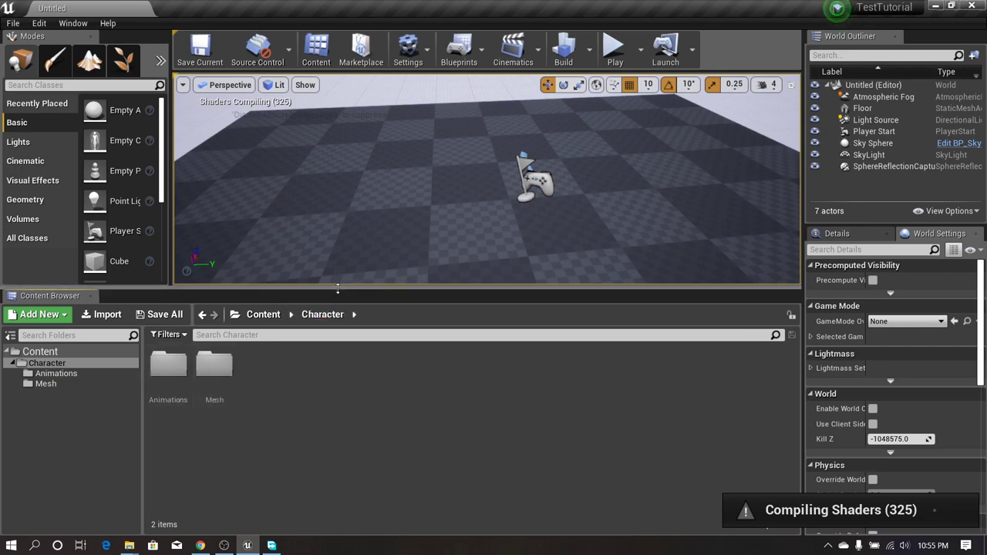
drag(337, 289, 337, 322)
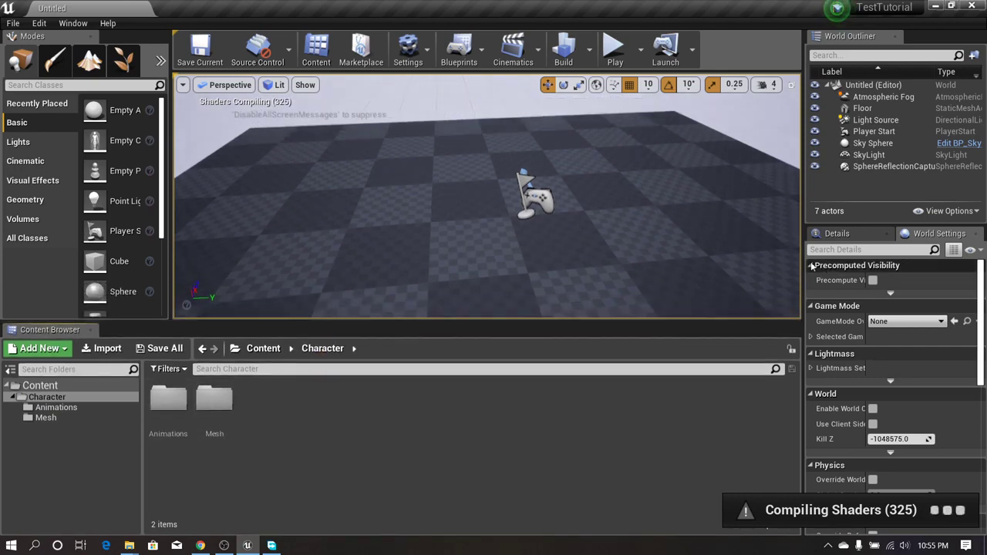
drag(540, 322, 539, 330)
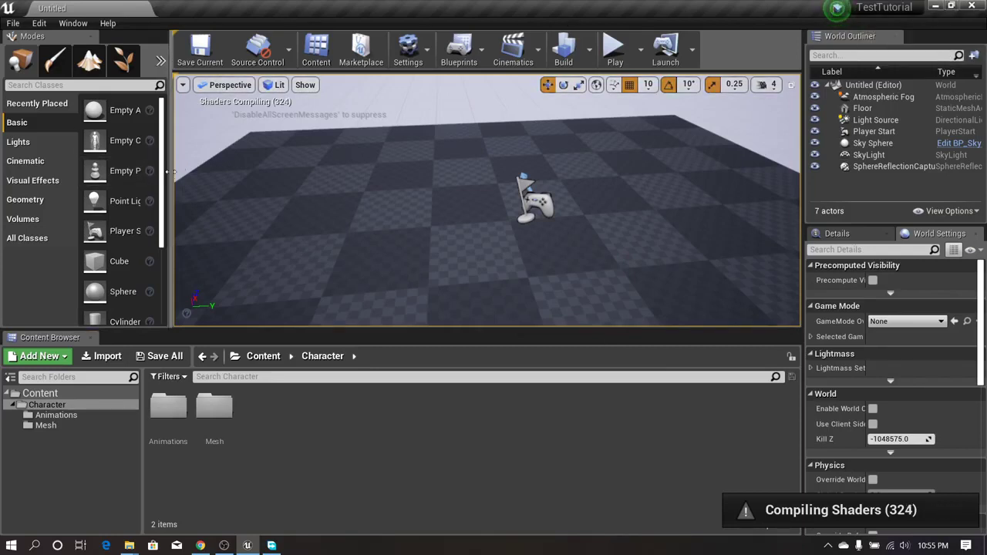
drag(170, 173, 191, 173)
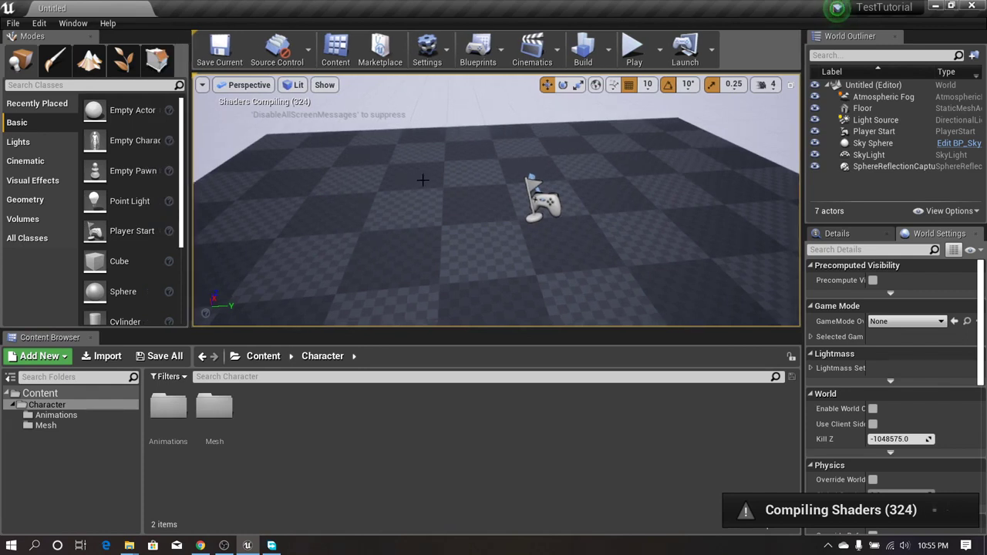
right_drag(378, 205, 440, 210)
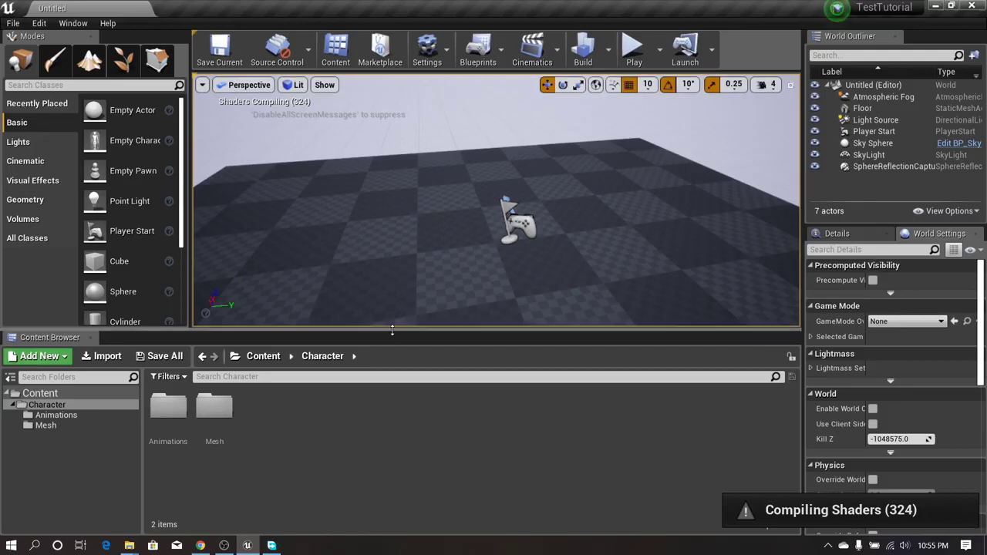
mouse_move(362, 273)
right_down()
mouse_move(429, 258)
mouse_move(420, 266)
mouse_move(393, 255)
mouse_move(362, 270)
right_up()
right_drag(477, 277, 486, 251)
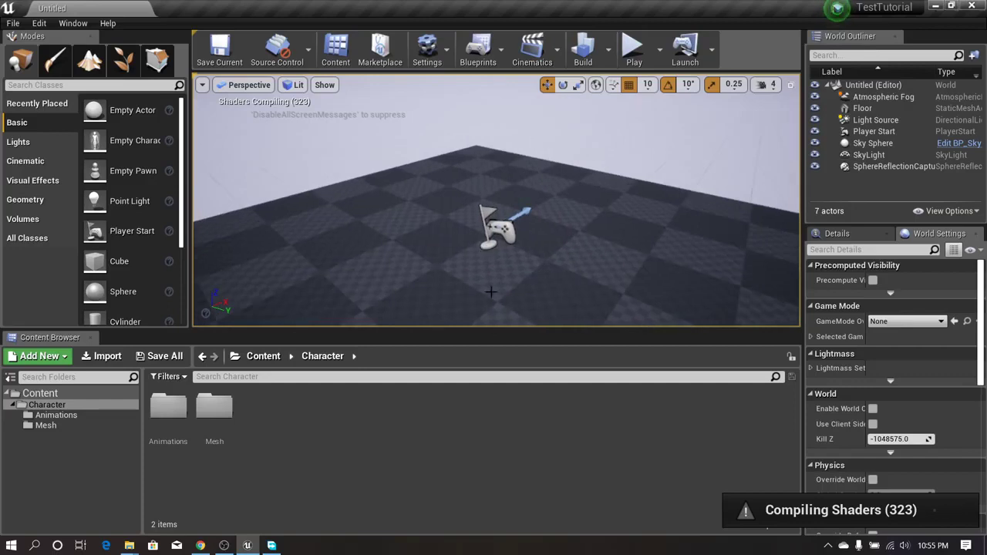